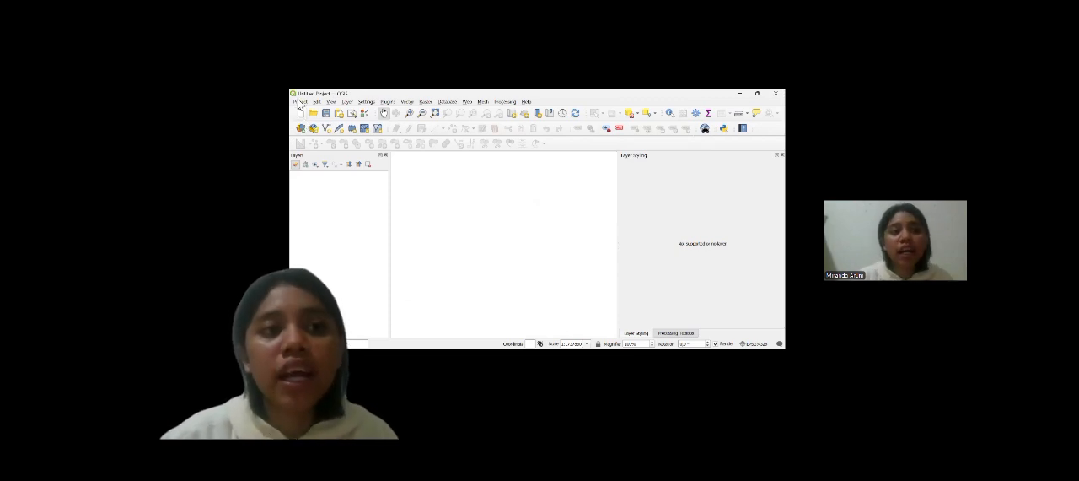
# Step: Save the project in the Dokumen folder under the file name "praktikum pemetaan lahan 3"
pyautogui.click(302, 102)
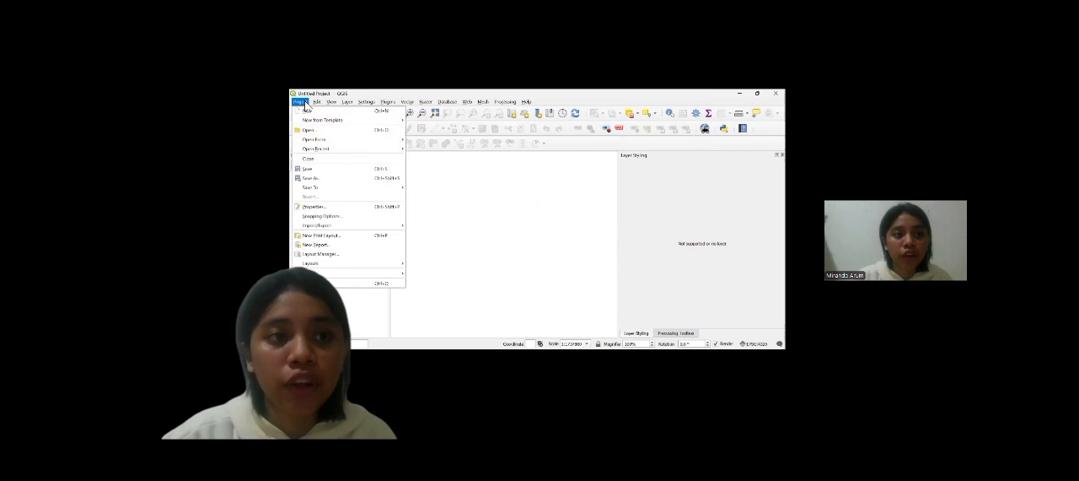
pyautogui.click(316, 182)
pyautogui.click(331, 202)
pyautogui.click(375, 227)
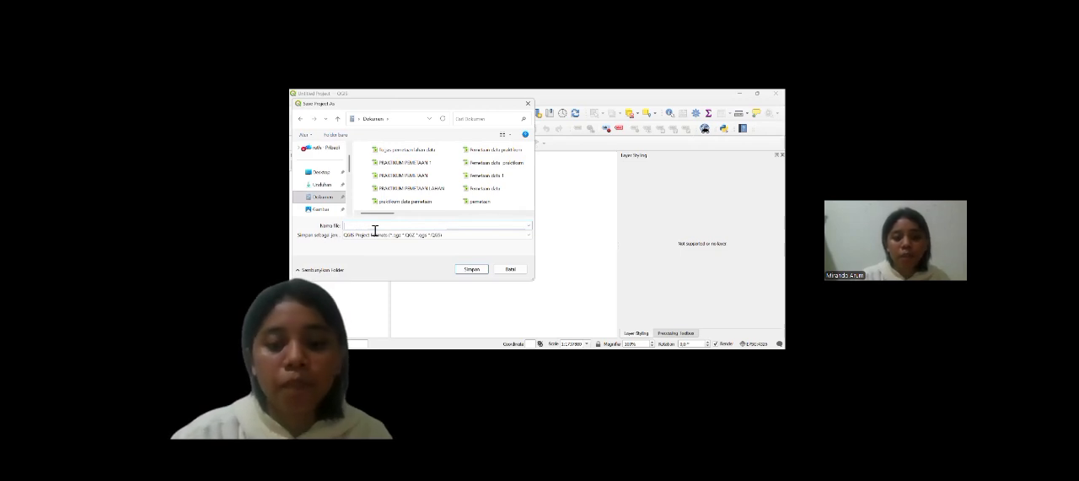
pyautogui.write('Praktikum')
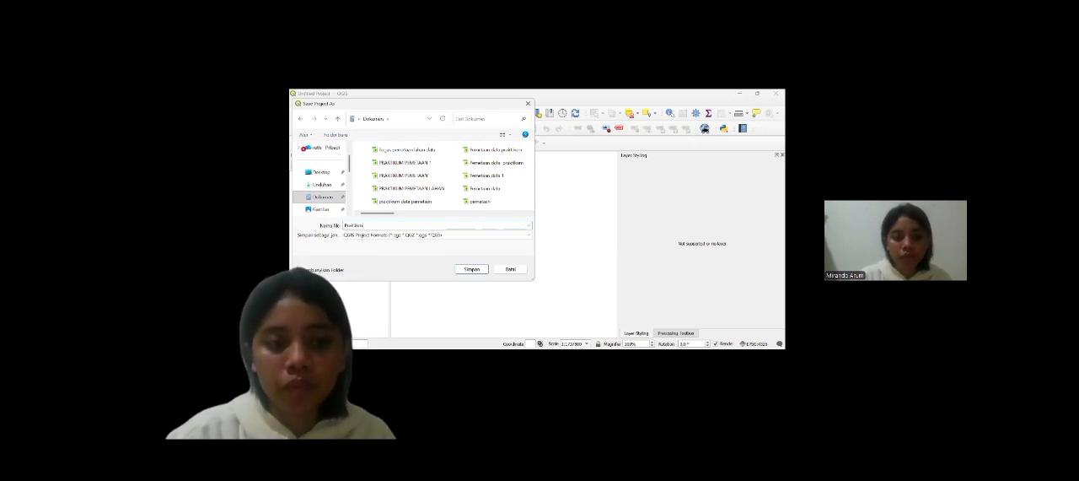
pyautogui.press('BackSpace')
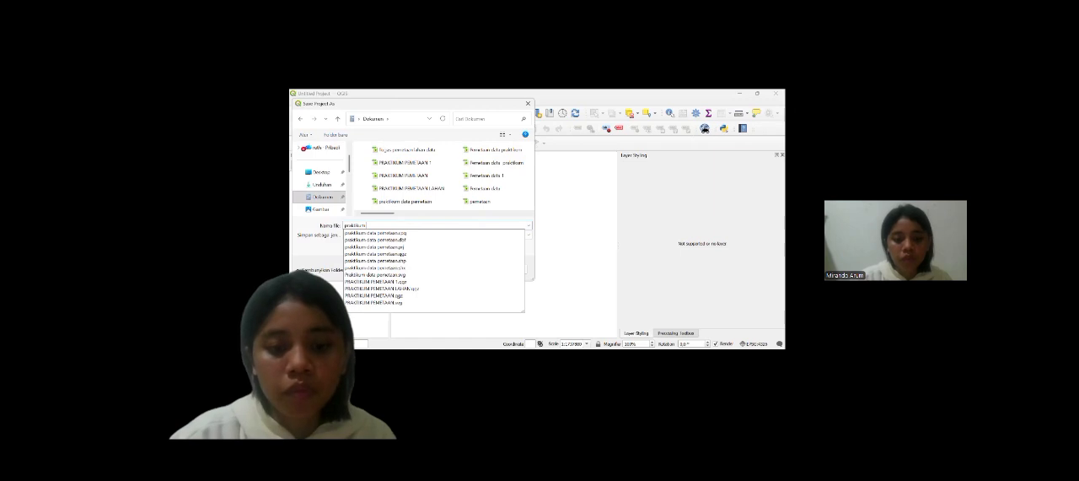
pyautogui.write('pemetaan')
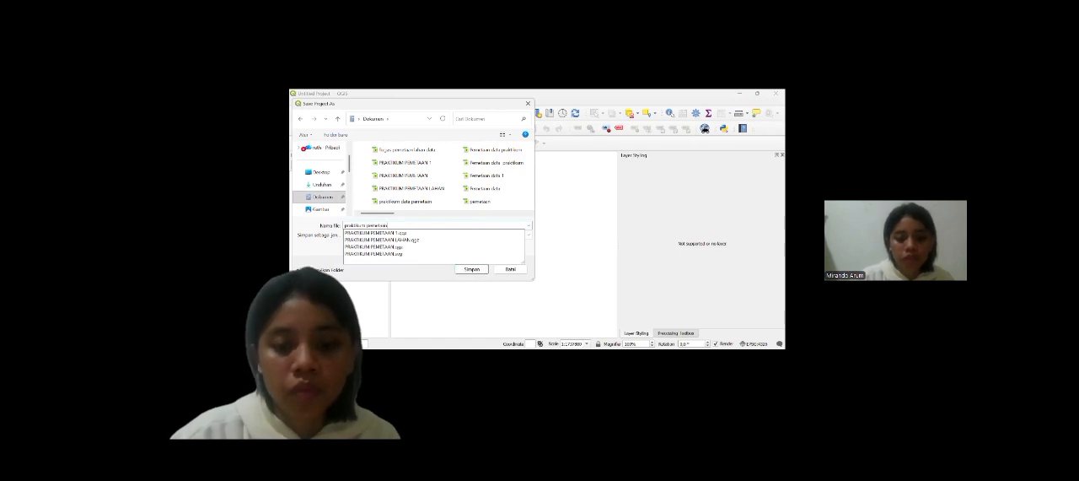
pyautogui.write(' lahan')
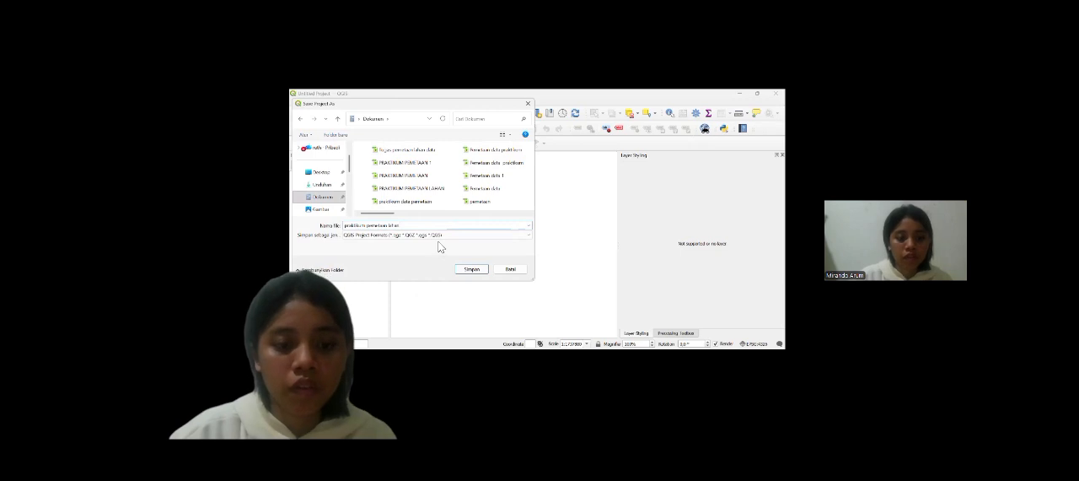
pyautogui.write(' 3')
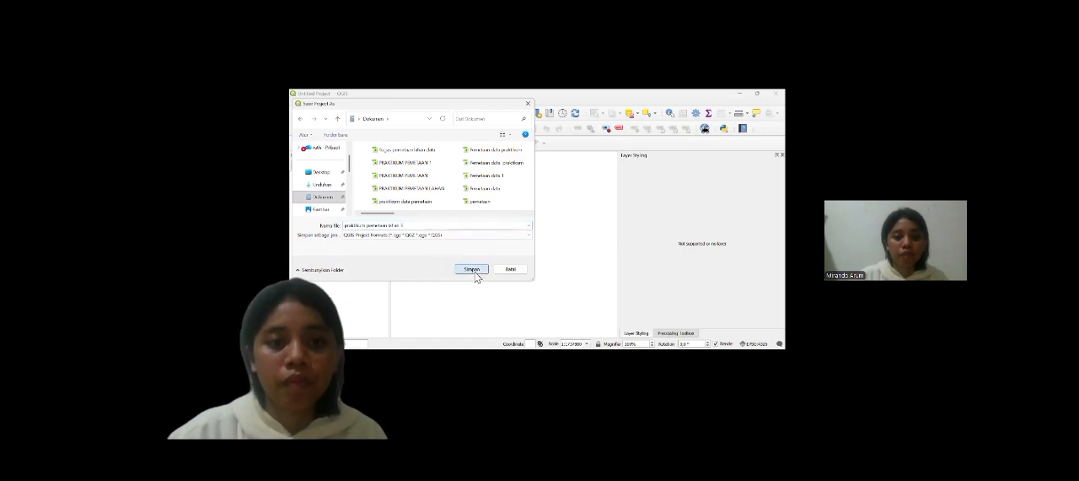
pyautogui.click(473, 270)
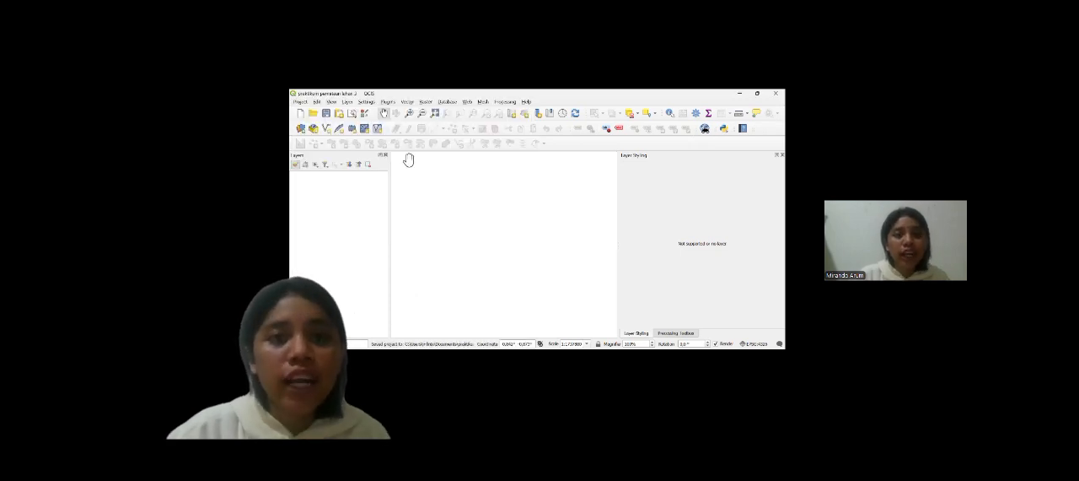
# Step: Start a new shapefile layer and set its file to "praktikum pemetaan lahan 3.qgz" in the Dokumen folder
pyautogui.click(328, 129)
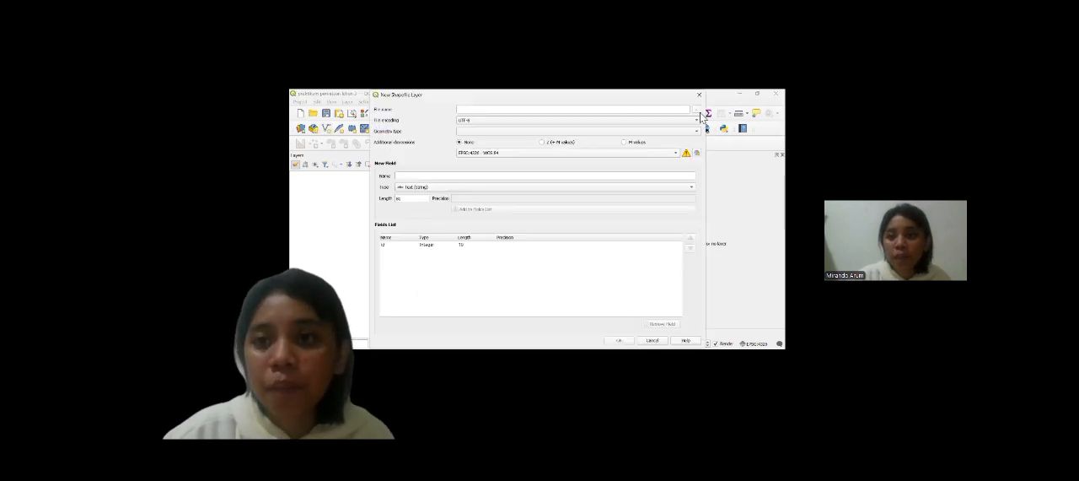
pyautogui.click(699, 110)
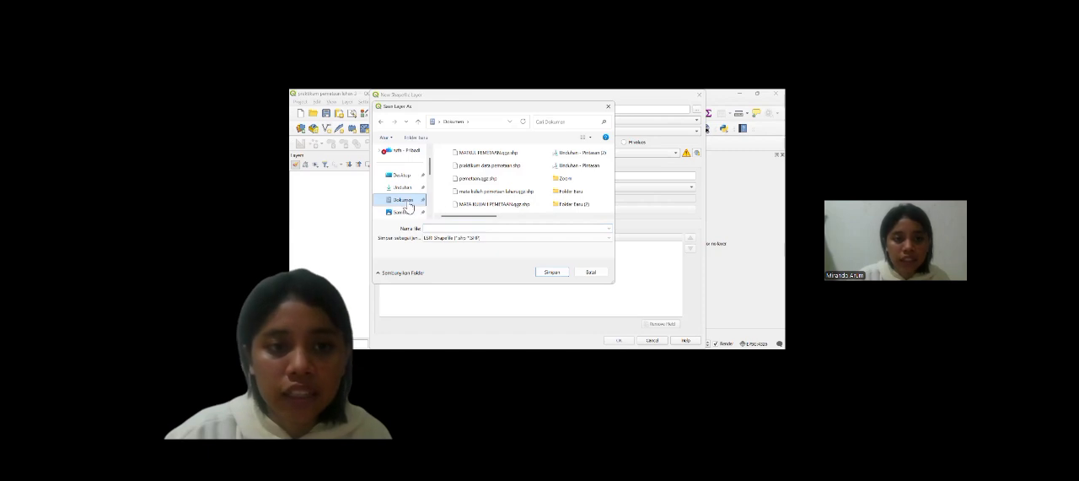
pyautogui.click(466, 229)
pyautogui.write('prakti')
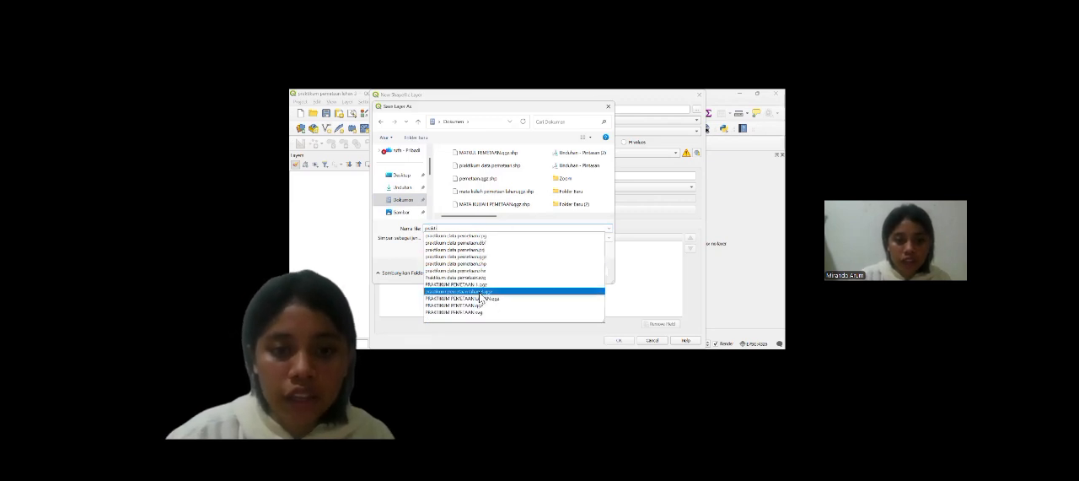
pyautogui.click(480, 292)
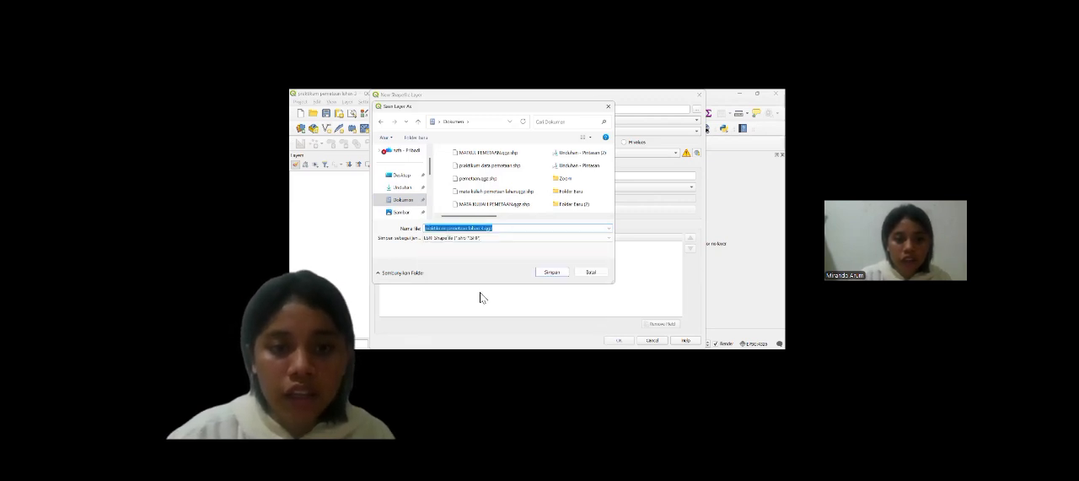
pyautogui.click(552, 272)
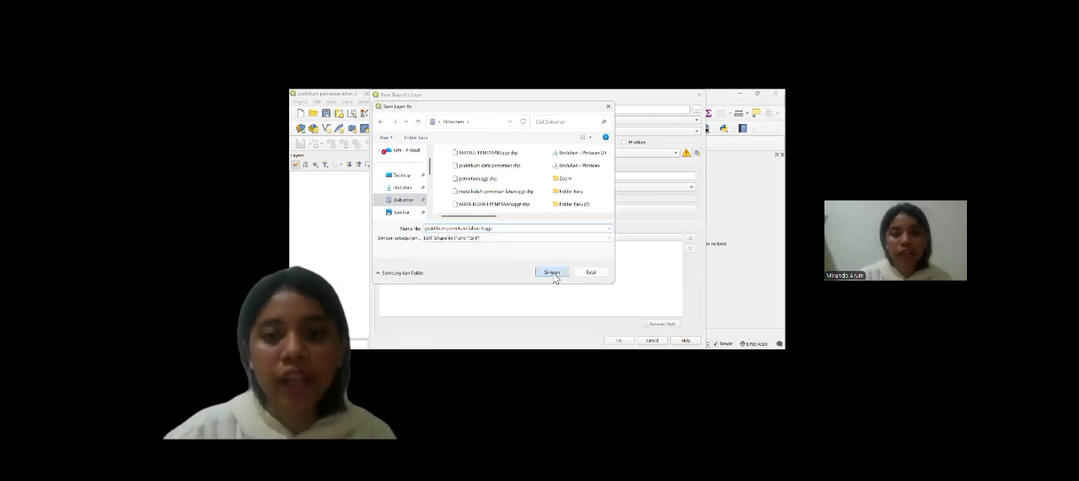
# Step: Set the new shapefile's geometry type to Polygon and create the layer
pyautogui.click(682, 134)
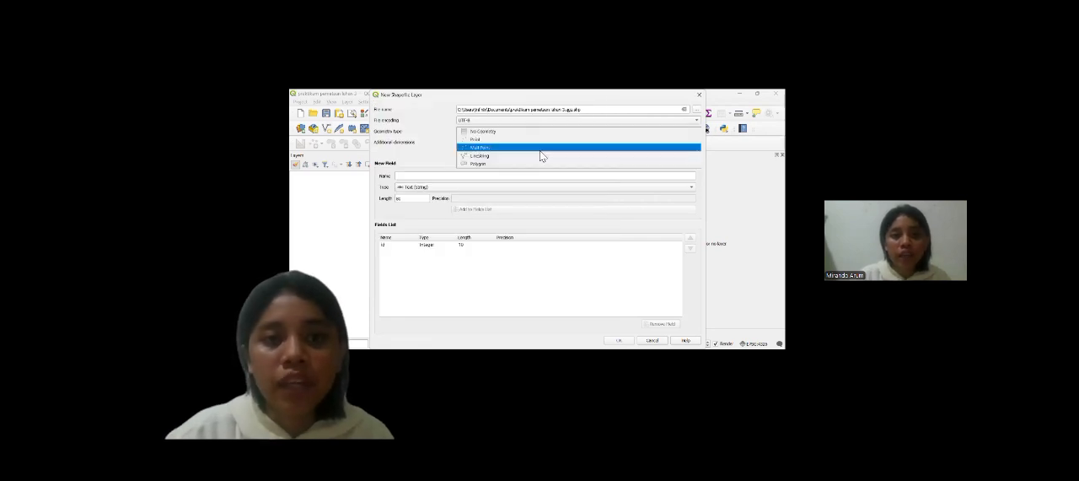
pyautogui.click(480, 166)
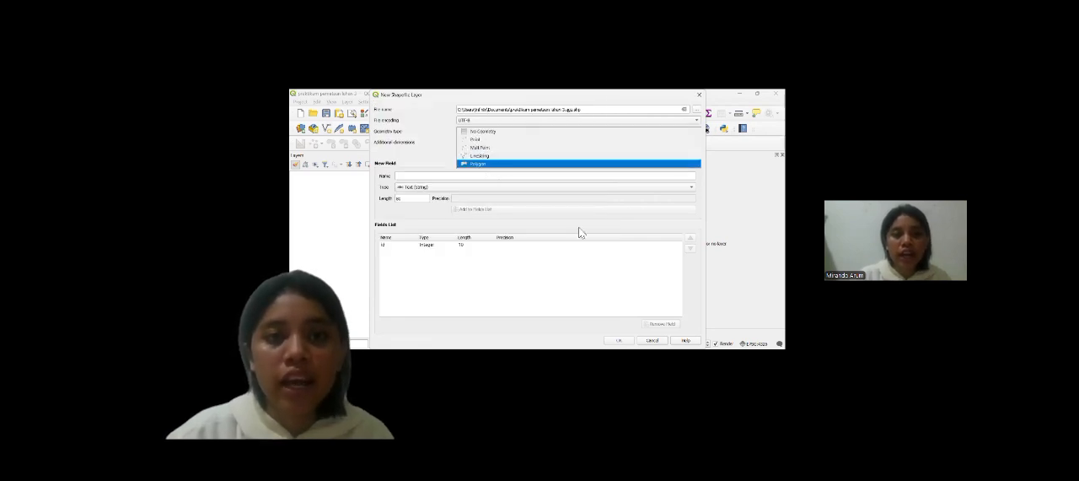
pyautogui.click(619, 341)
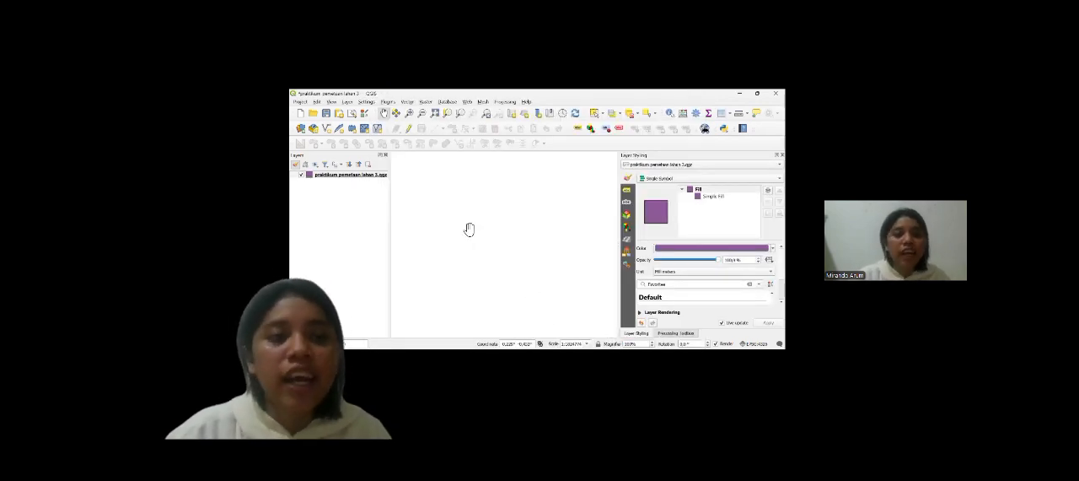
# Step: Enable editing on the polygon layer and draw a triangle in the left part of the map, with id 1
pyautogui.click(409, 129)
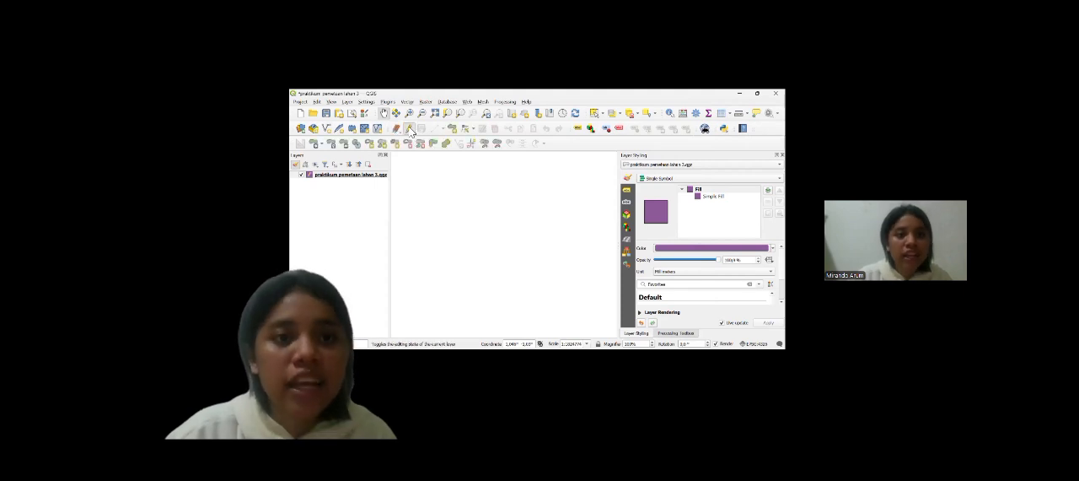
pyautogui.click(453, 129)
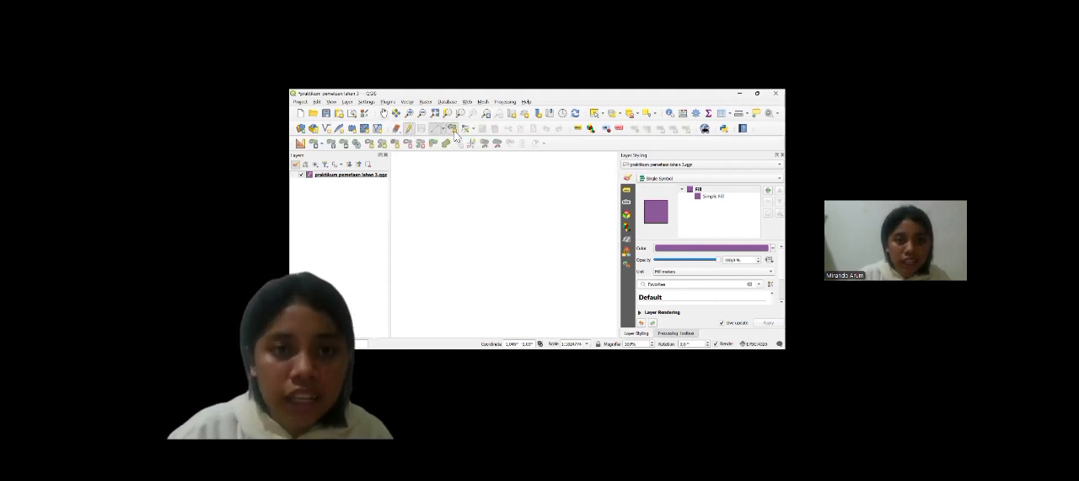
pyautogui.click(427, 189)
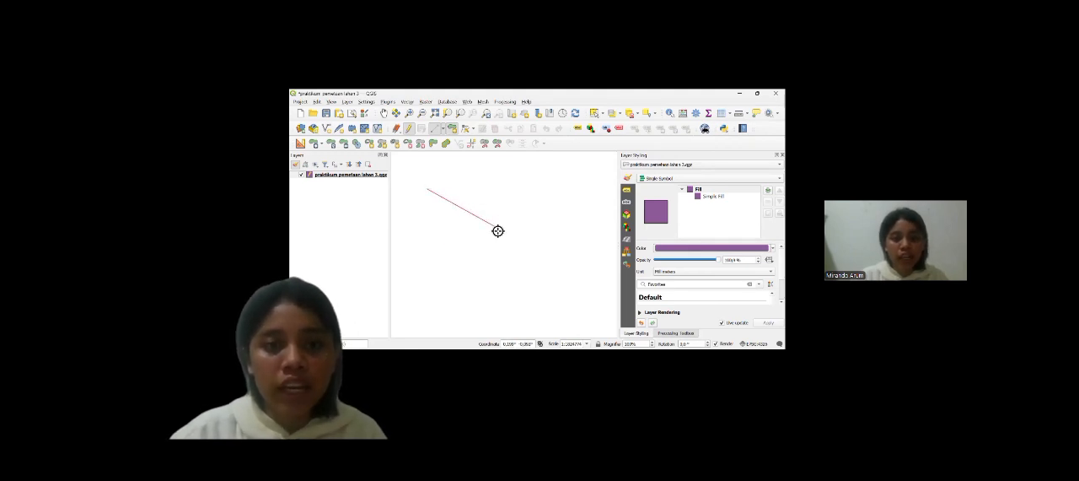
pyautogui.click(497, 229)
pyautogui.click(428, 246)
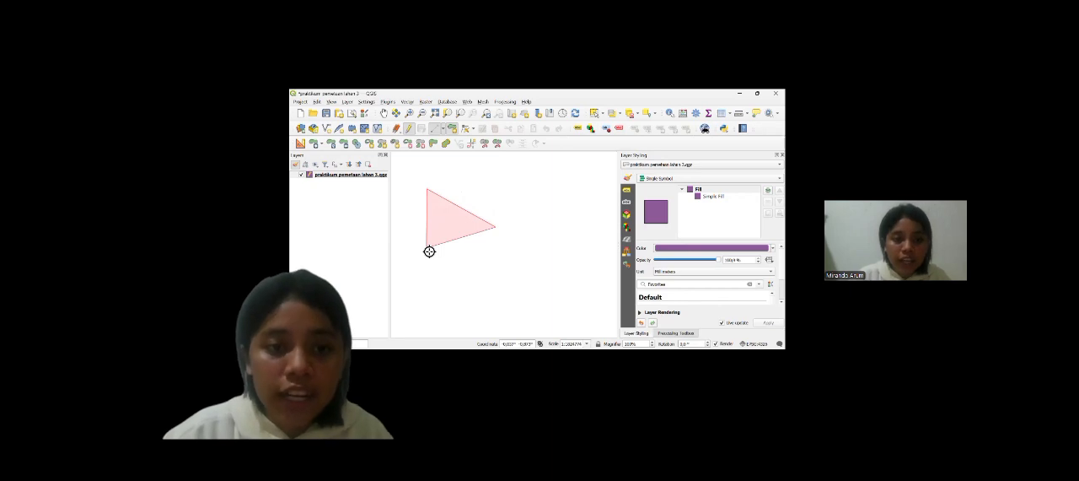
pyautogui.rightClick(499, 229)
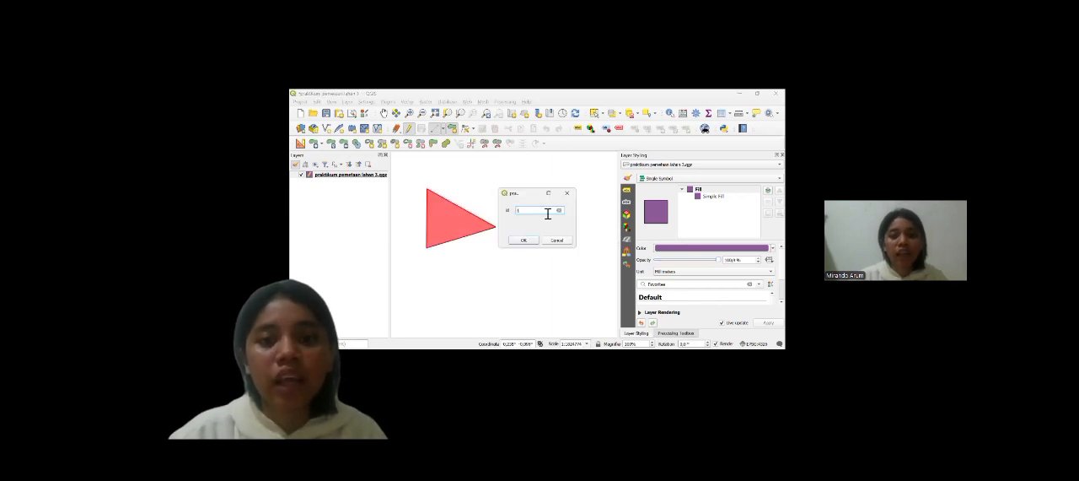
pyautogui.press('Return')
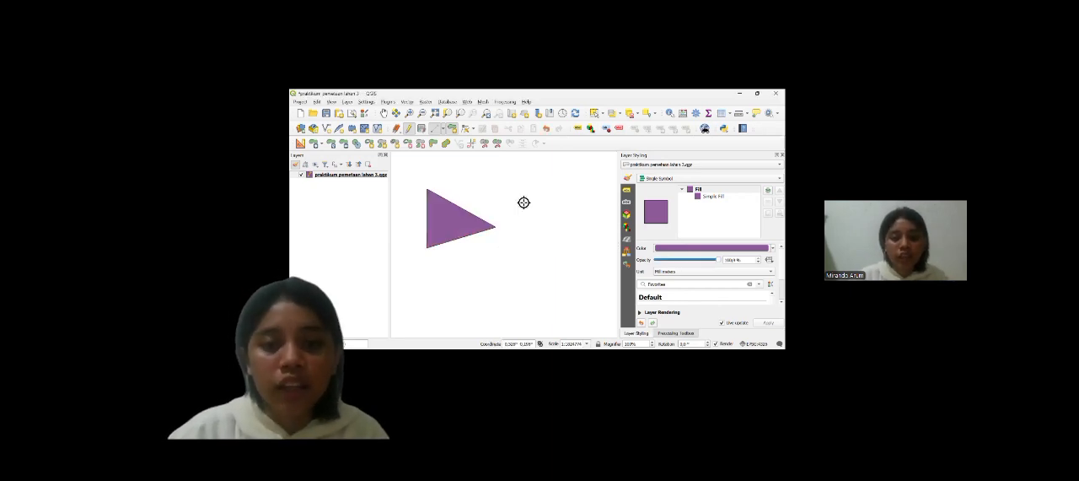
# Step: Draw a self-crossing, bow-tie-shaped four-point polygon to the right of the first triangle, with id 2
pyautogui.click(523, 199)
pyautogui.click(582, 243)
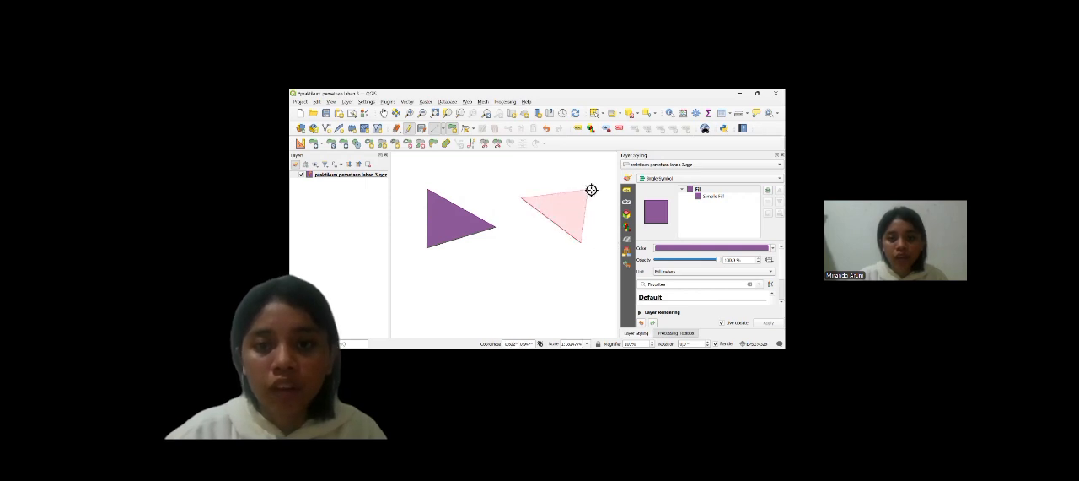
pyautogui.click(588, 188)
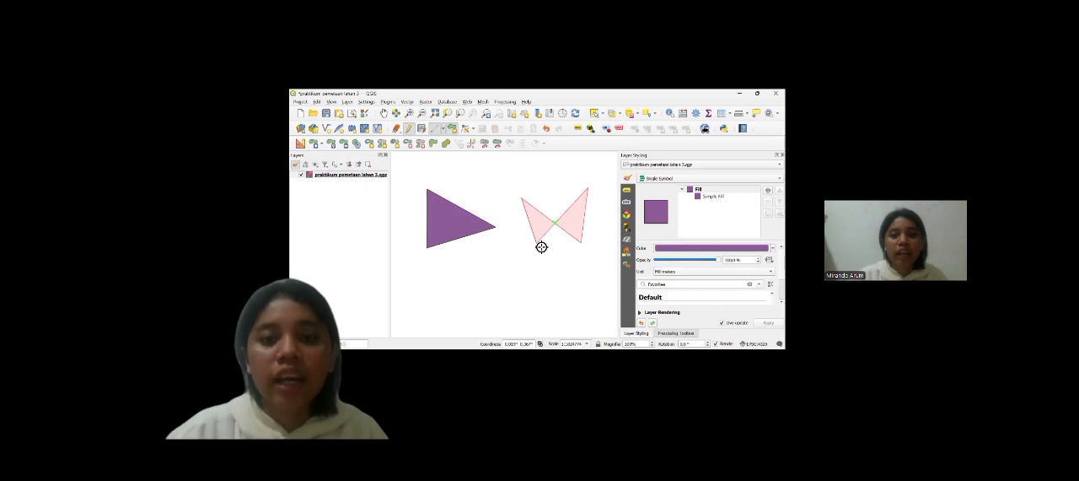
pyautogui.rightClick(542, 247)
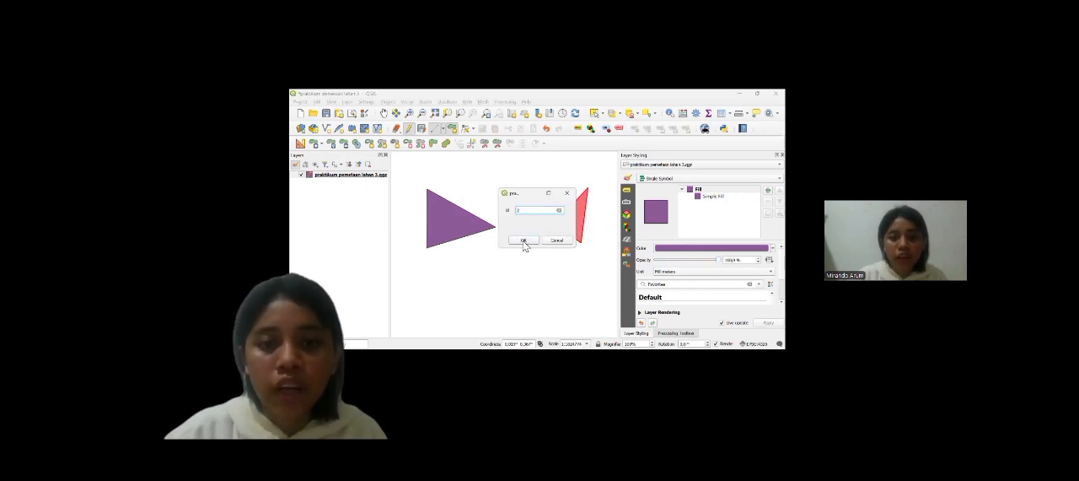
pyautogui.click(523, 242)
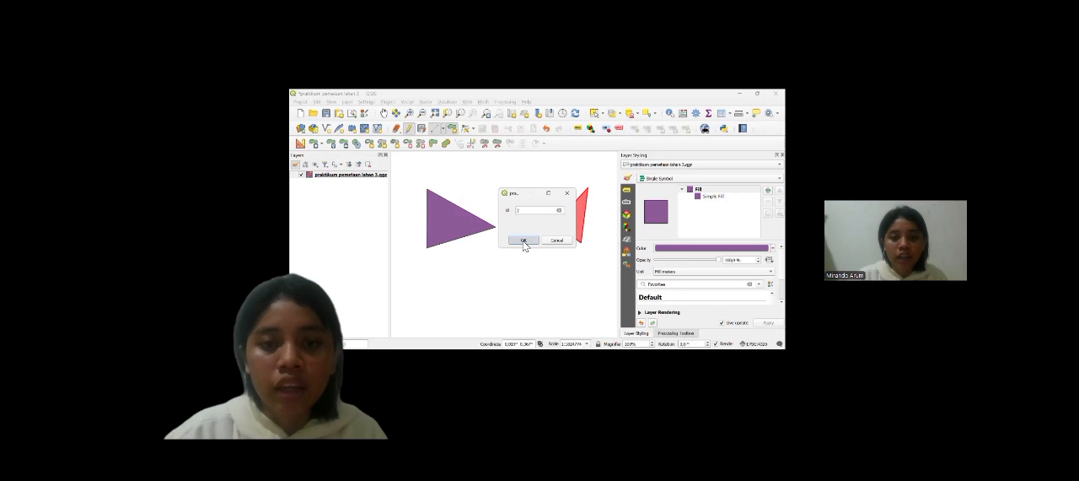
# Step: Draw a downward-pointing triangle below and between the two existing polygons, with id 3
pyautogui.click(481, 274)
pyautogui.click(553, 273)
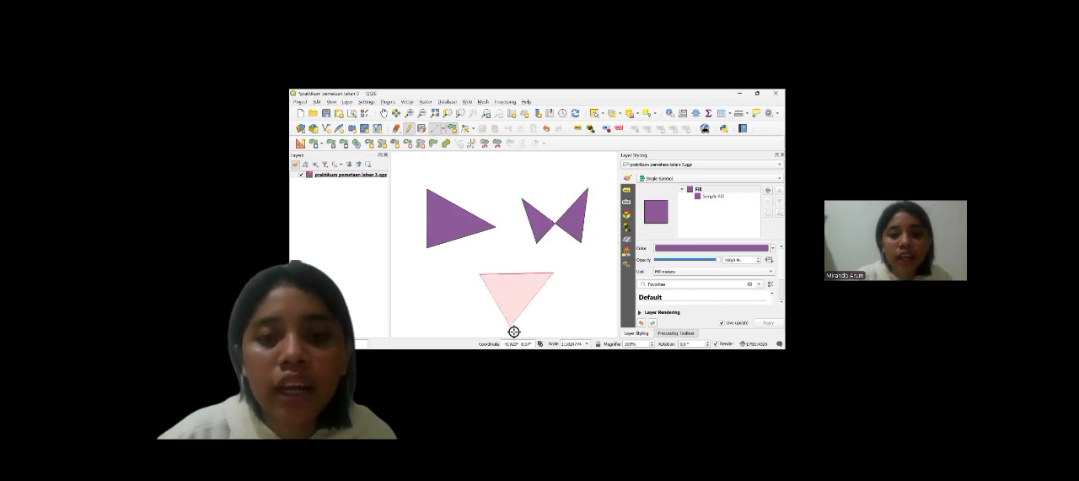
pyautogui.click(514, 331)
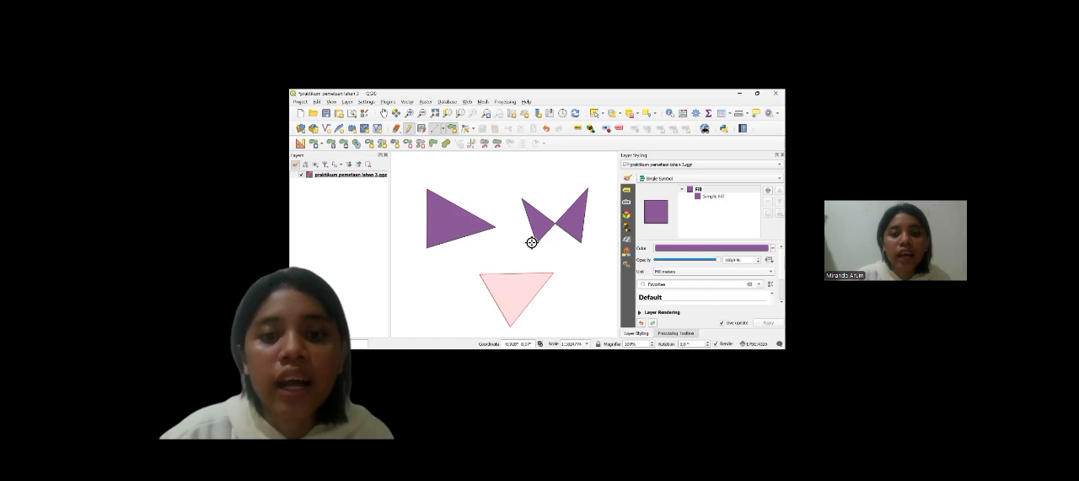
pyautogui.rightClick(531, 239)
pyautogui.write('3')
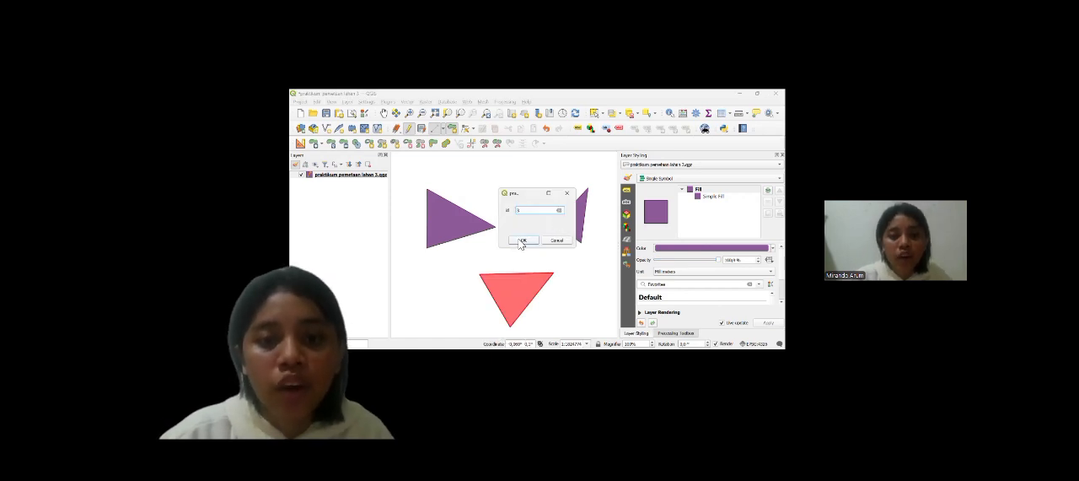
pyautogui.click(522, 241)
# Step: Draw a small downward-pointing triangle above and between the first two polygons, with id 4
pyautogui.click(476, 169)
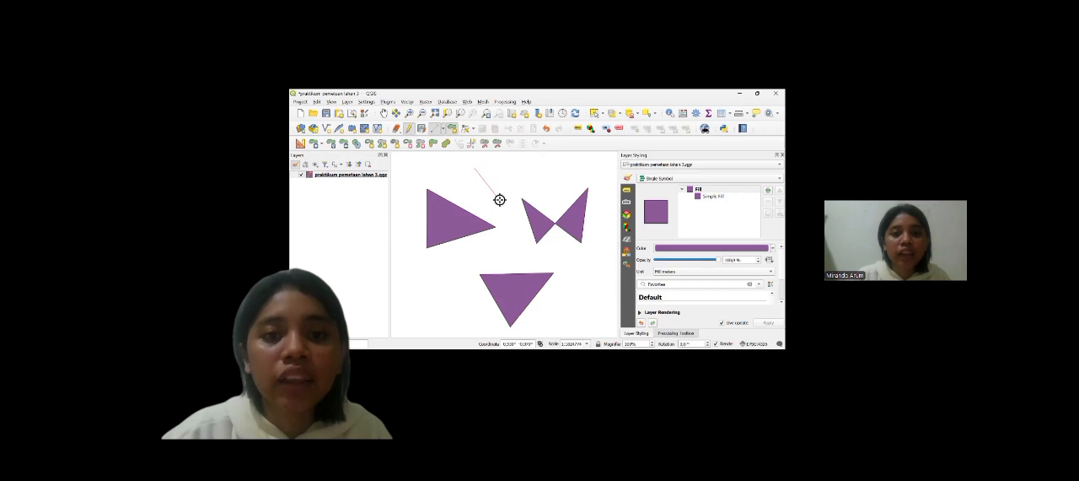
pyautogui.click(500, 197)
pyautogui.click(537, 167)
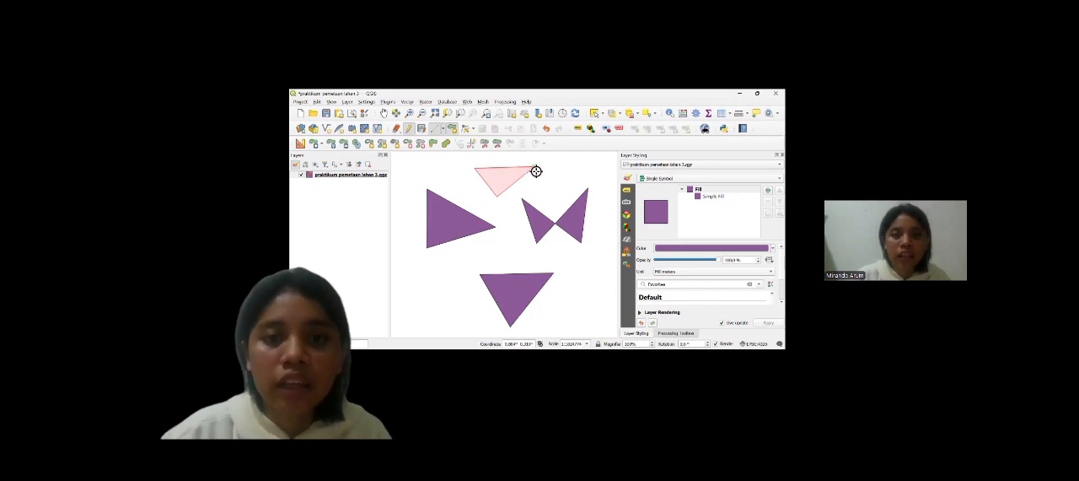
pyautogui.rightClick(536, 171)
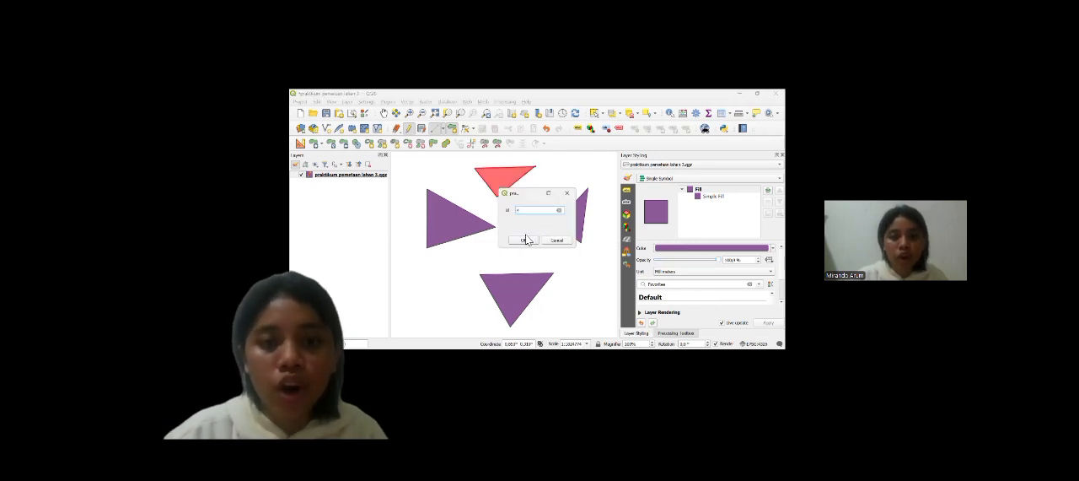
pyautogui.click(523, 240)
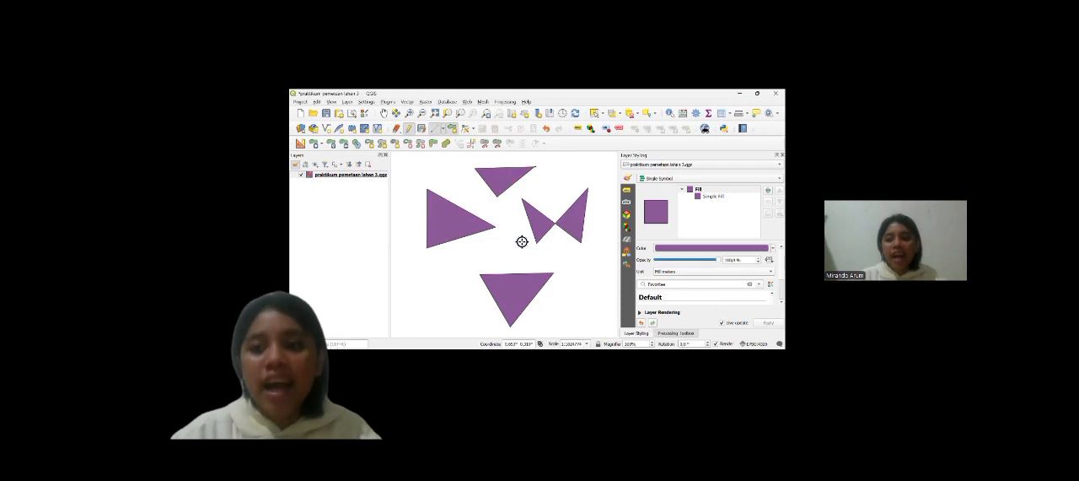
# Step: Add a text (string) field named nama with a length of 100 to the polygon layer
pyautogui.click(724, 115)
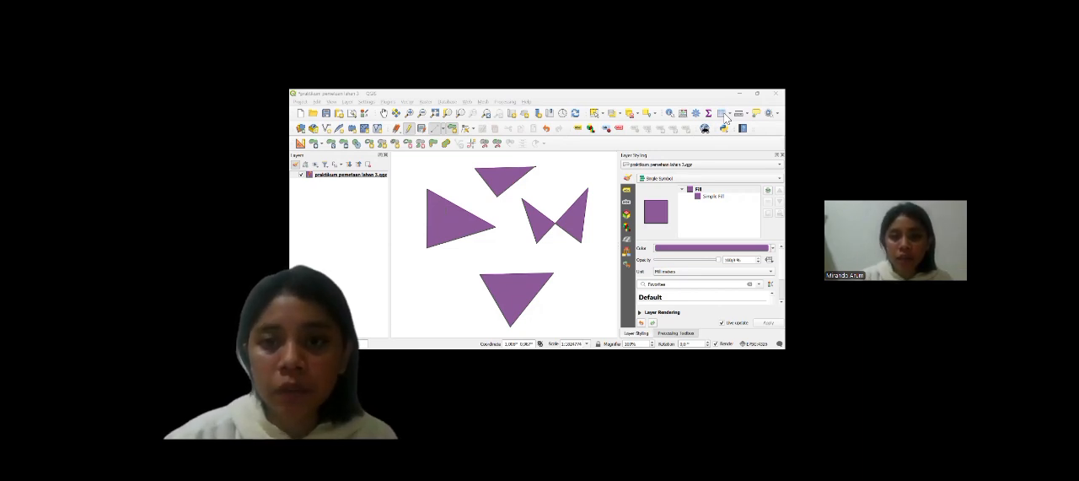
pyautogui.click(723, 115)
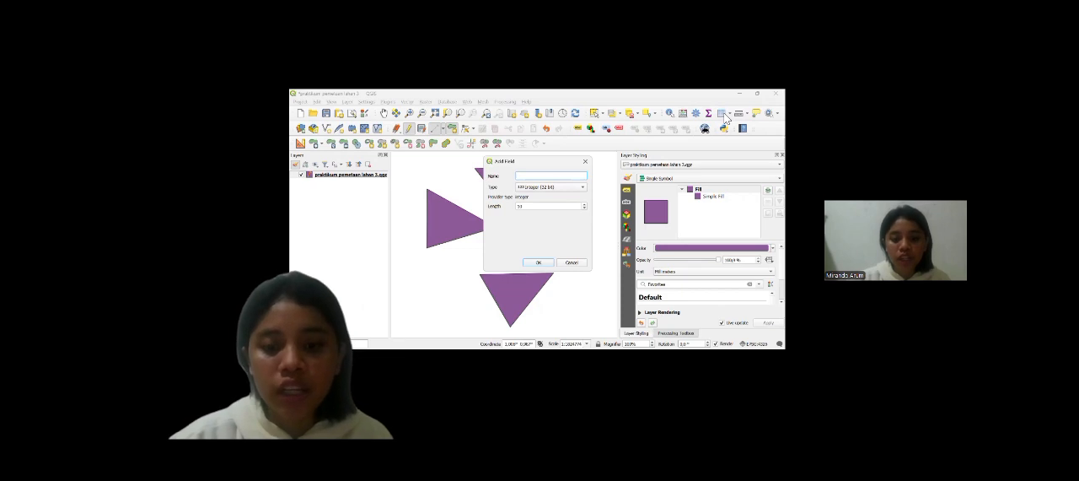
pyautogui.write('nam')
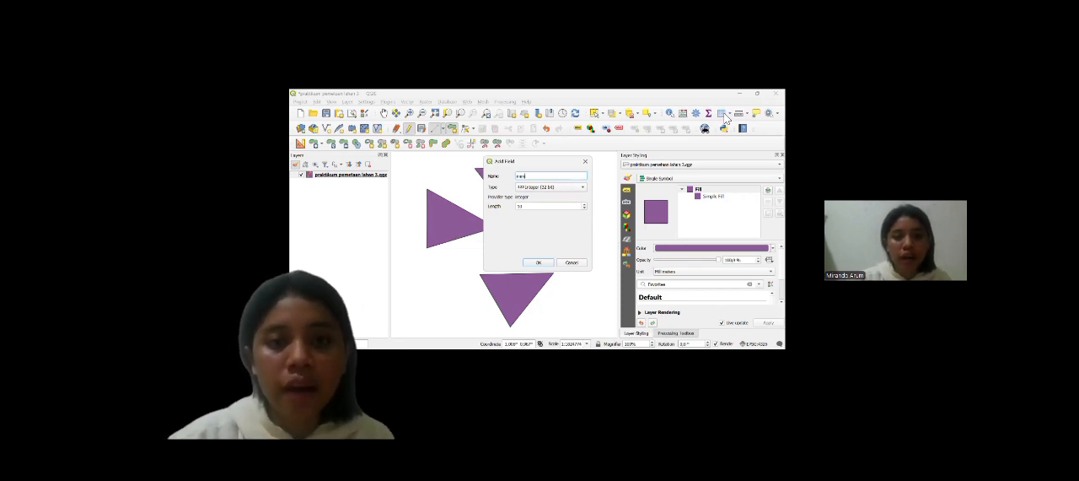
pyautogui.click(573, 187)
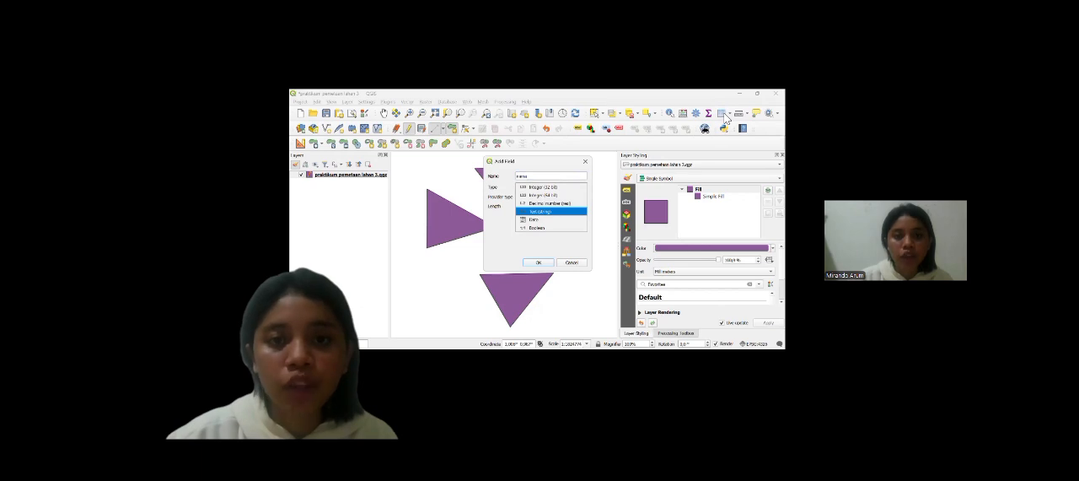
pyautogui.click(541, 212)
pyautogui.click(539, 206)
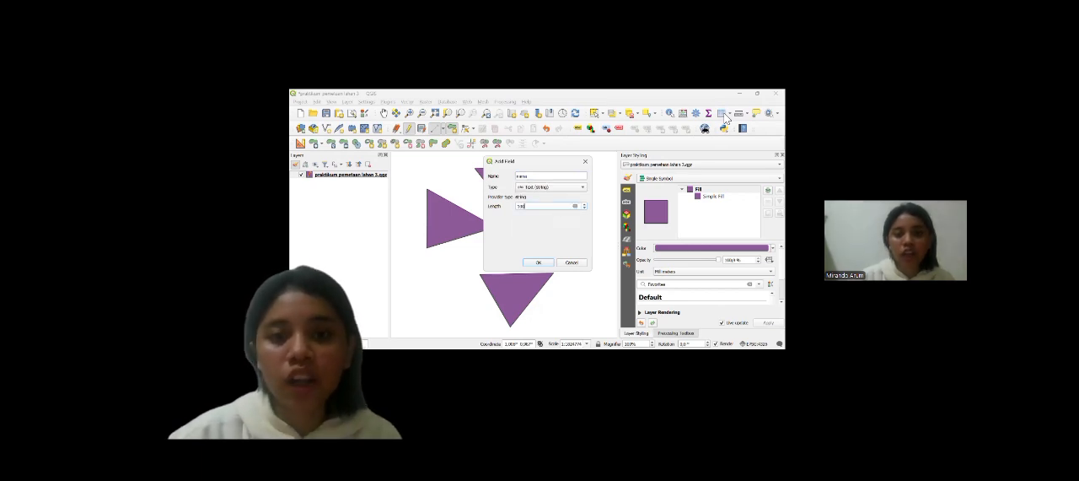
pyautogui.click(539, 262)
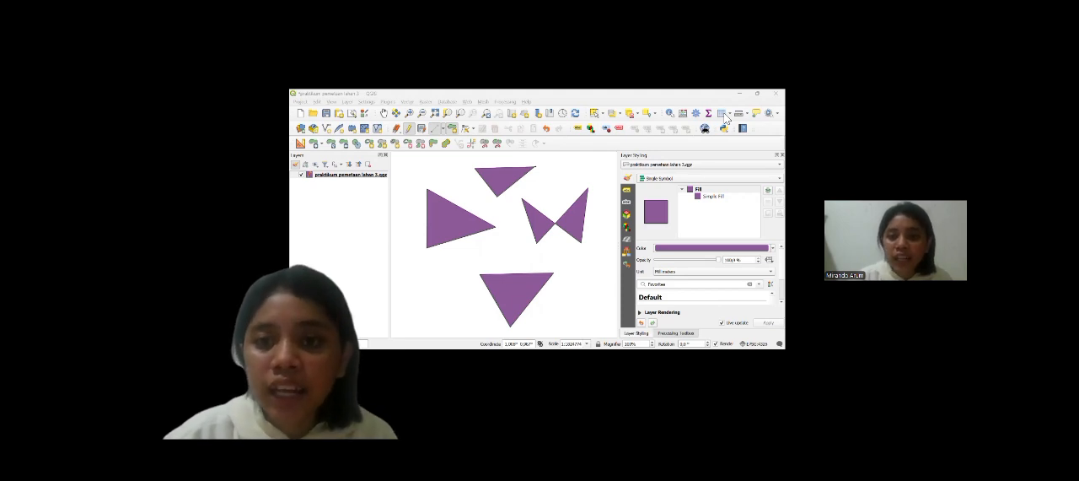
# Step: Add a text (string) field named status with a length of 100 to the polygon layer
pyautogui.click(722, 115)
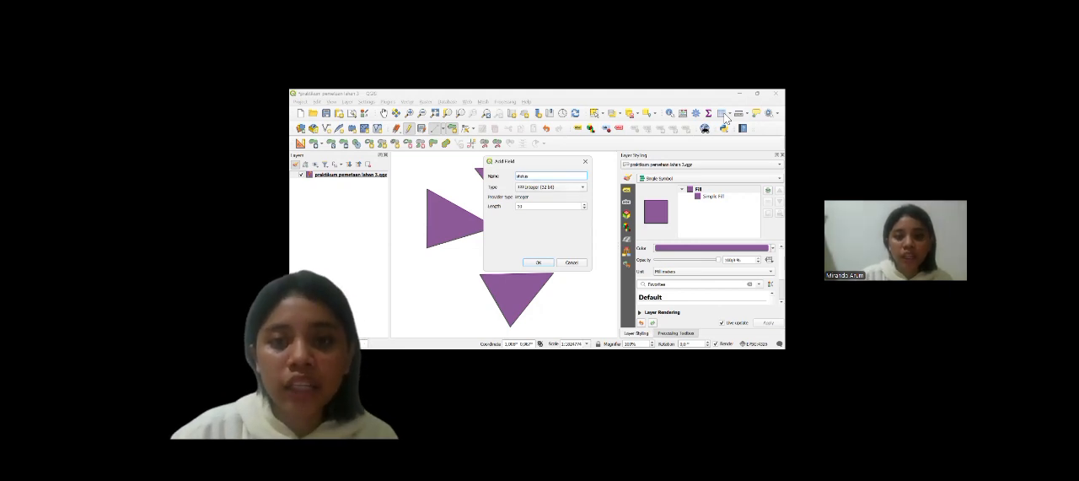
pyautogui.click(552, 187)
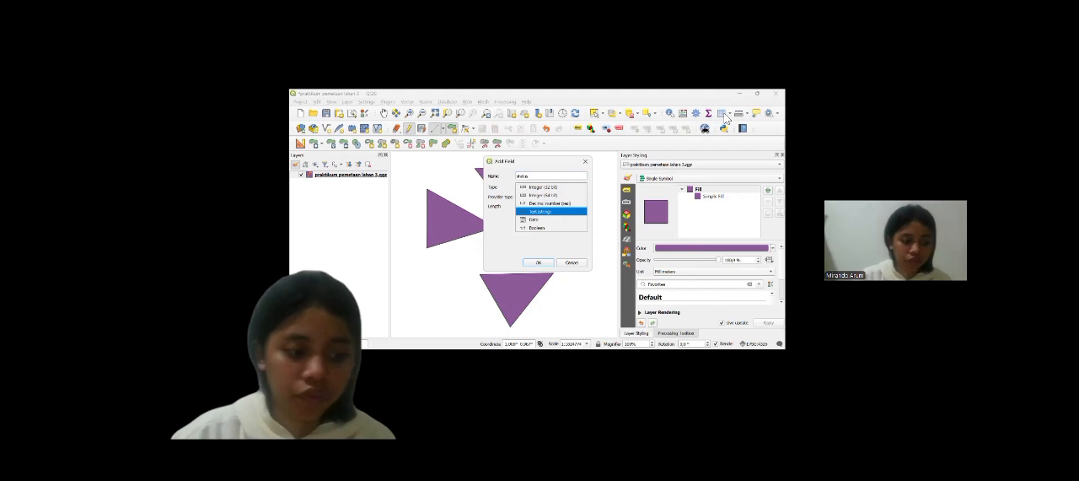
pyautogui.press('Return')
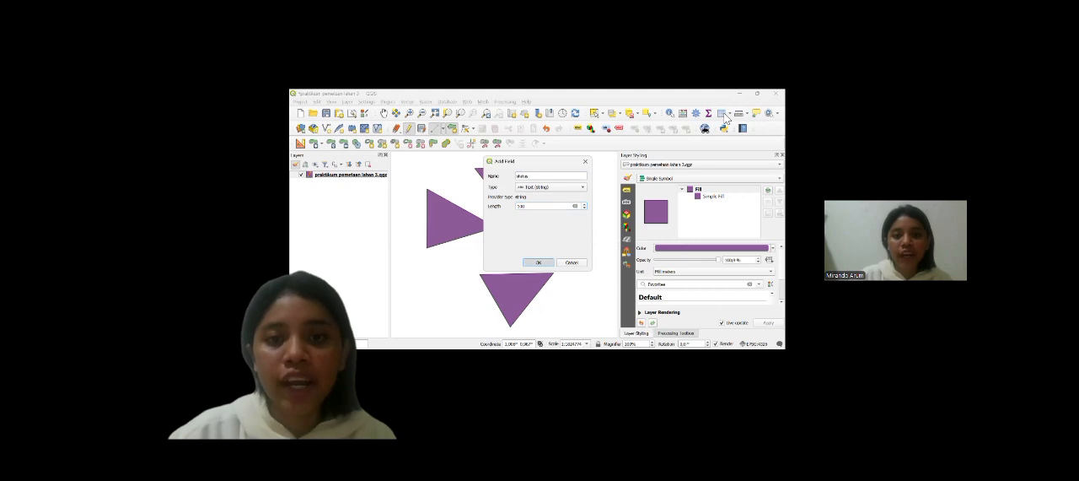
pyautogui.click(538, 262)
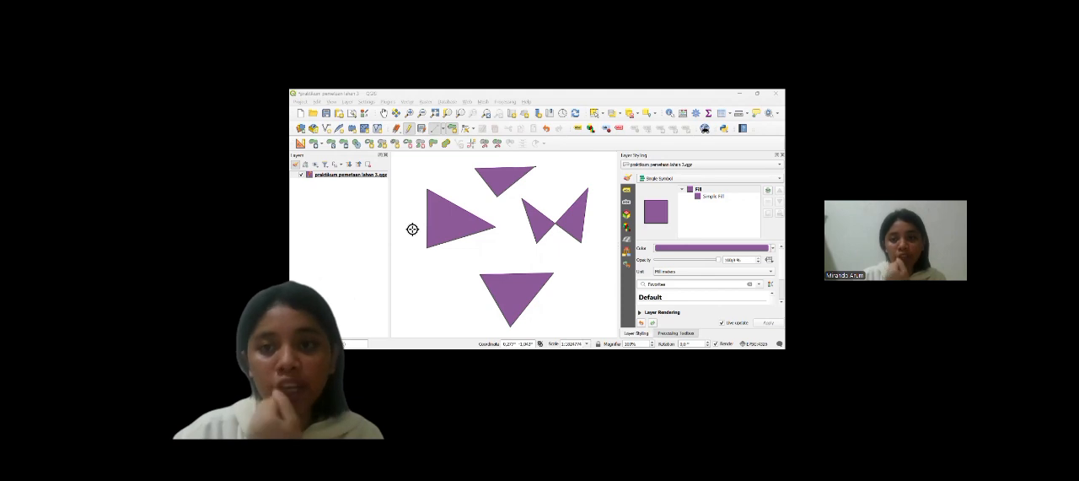
# Step: Add an integer field named luas to the polygon layer's attribute table
pyautogui.click(591, 143)
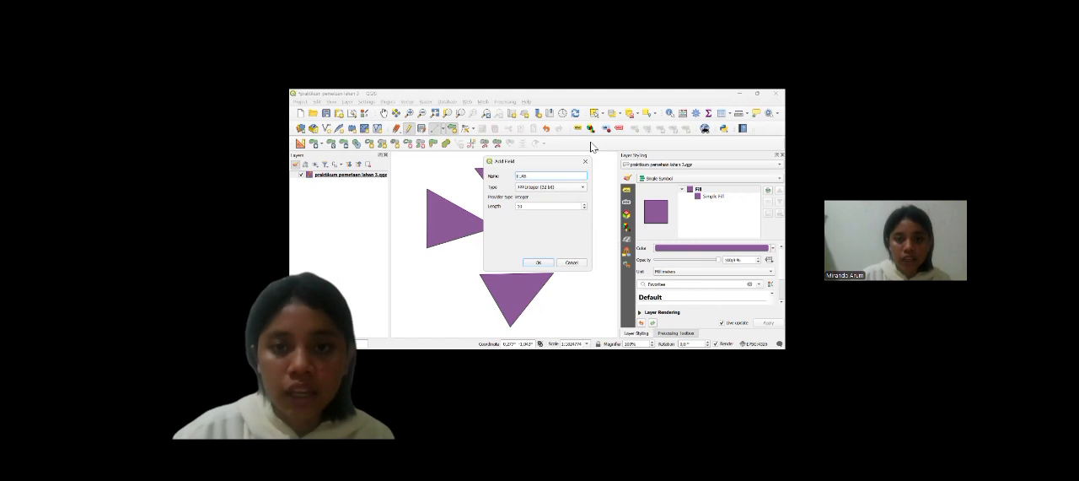
pyautogui.click(551, 187)
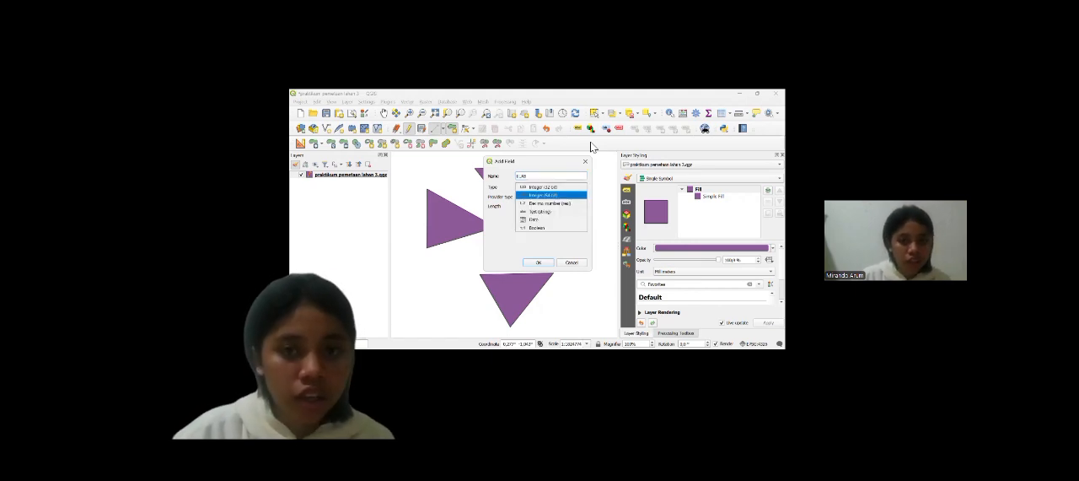
pyautogui.press('Return')
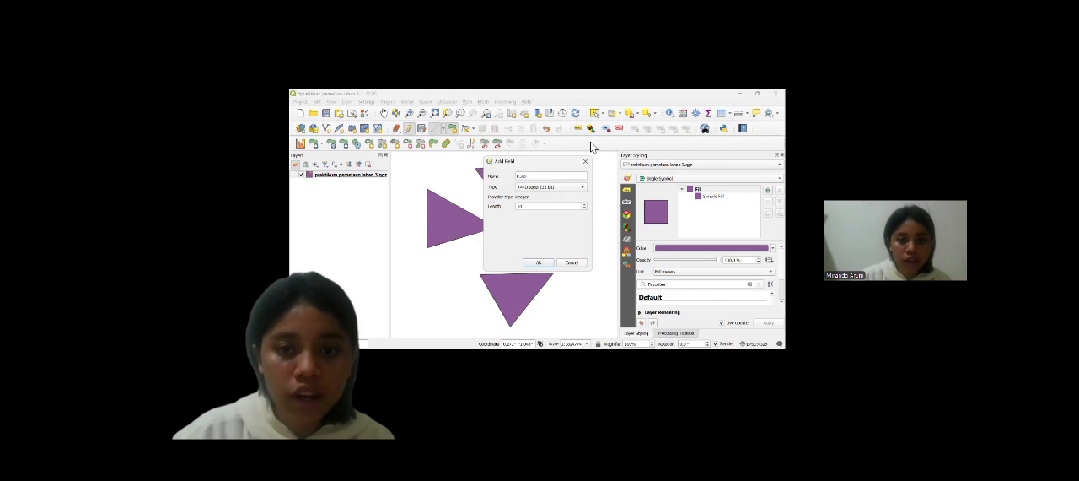
pyautogui.press('Return')
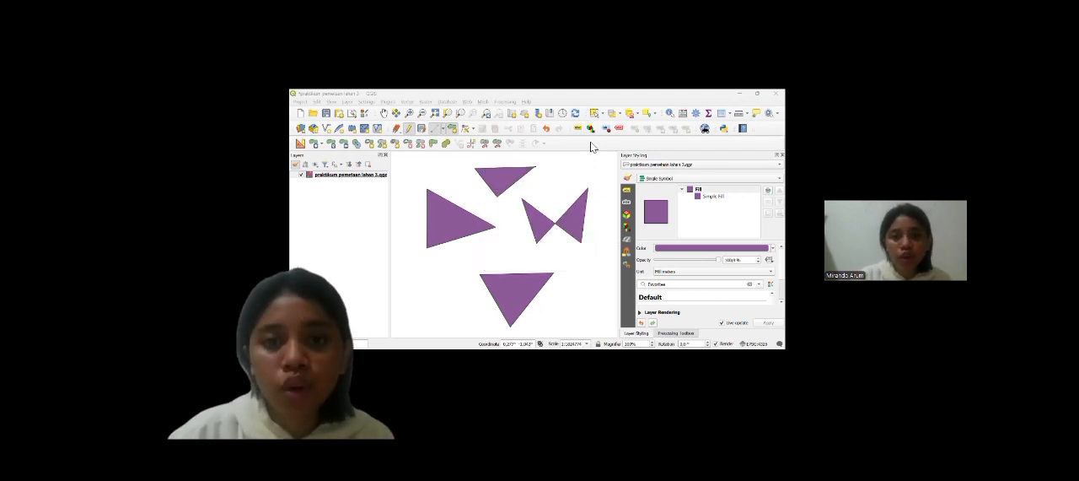
# Step: Add one more text (string) field with a length of 100 after the luas field
pyautogui.click(591, 142)
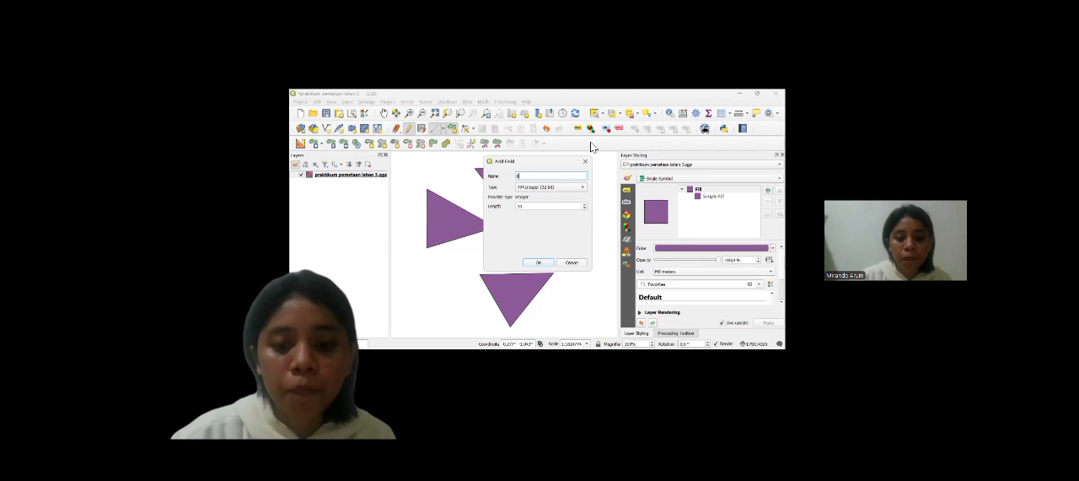
pyautogui.write('luas')
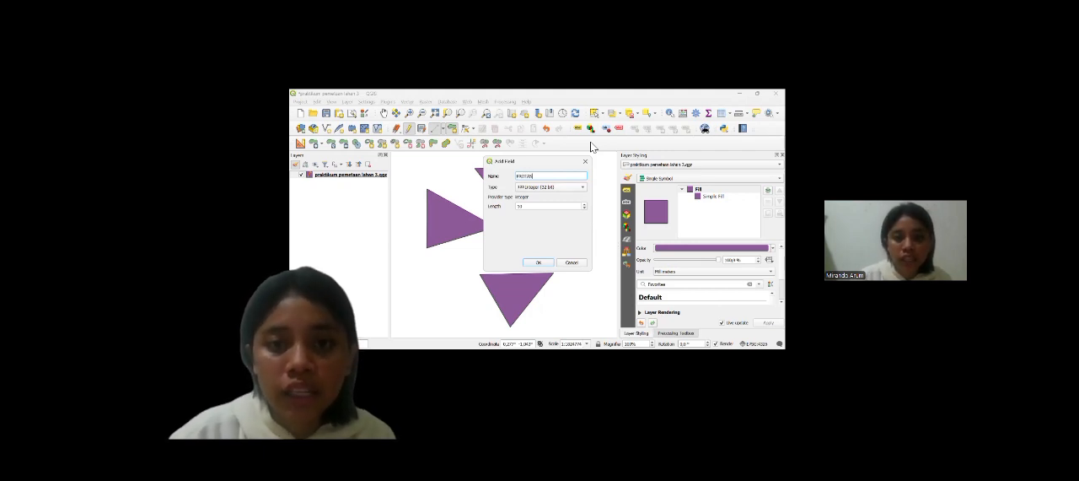
pyautogui.click(551, 187)
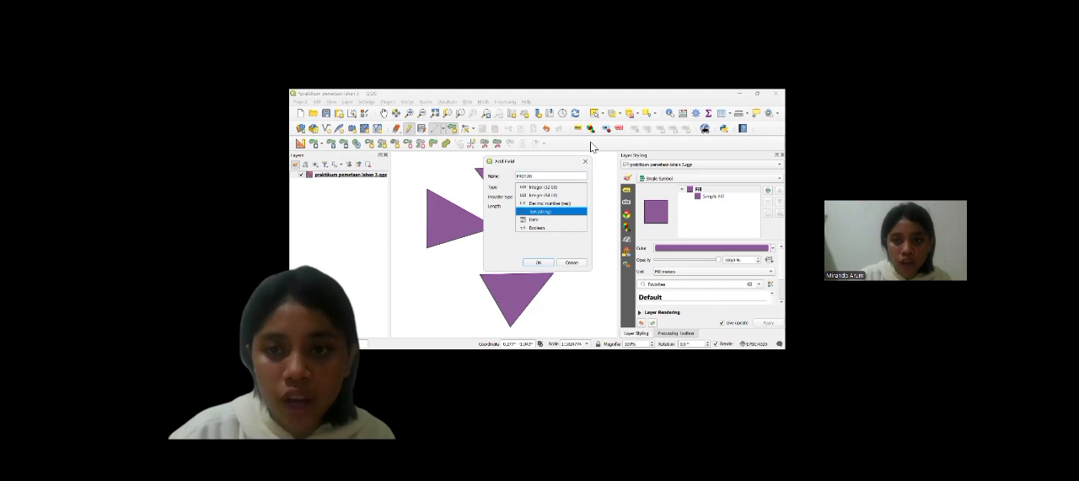
pyautogui.click(540, 211)
pyautogui.click(542, 206)
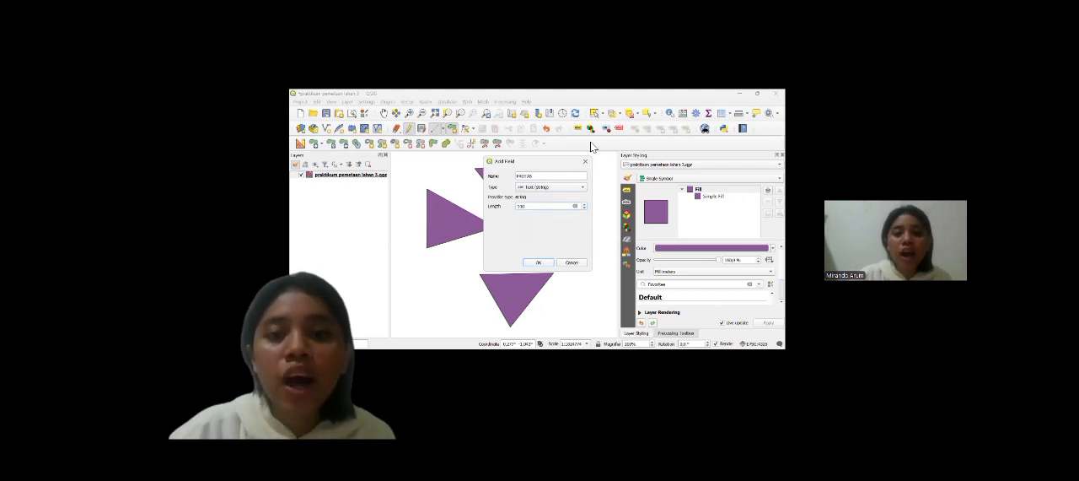
pyautogui.click(539, 262)
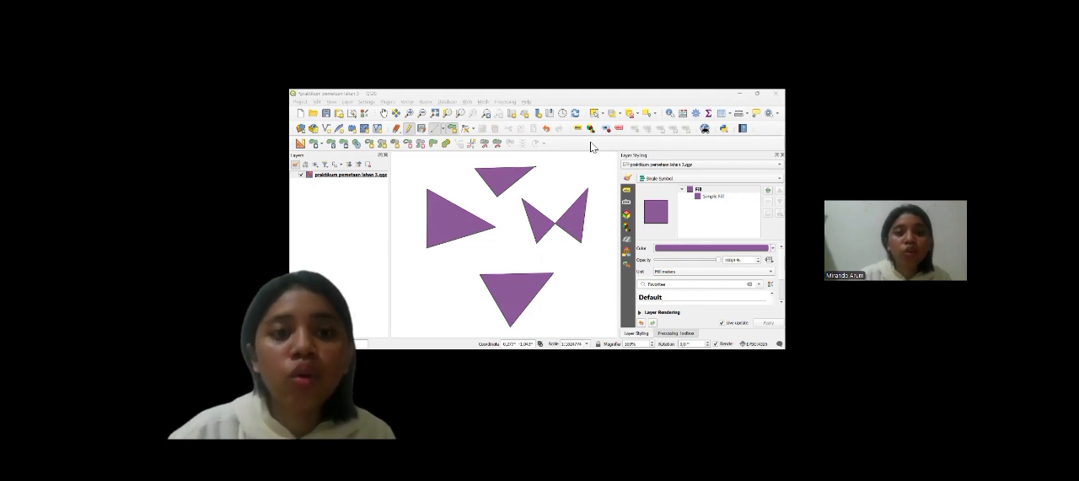
# Step: Choose luas as the field to update and look up the $area function in the expression builder's Geometry group
pyautogui.click(413, 191)
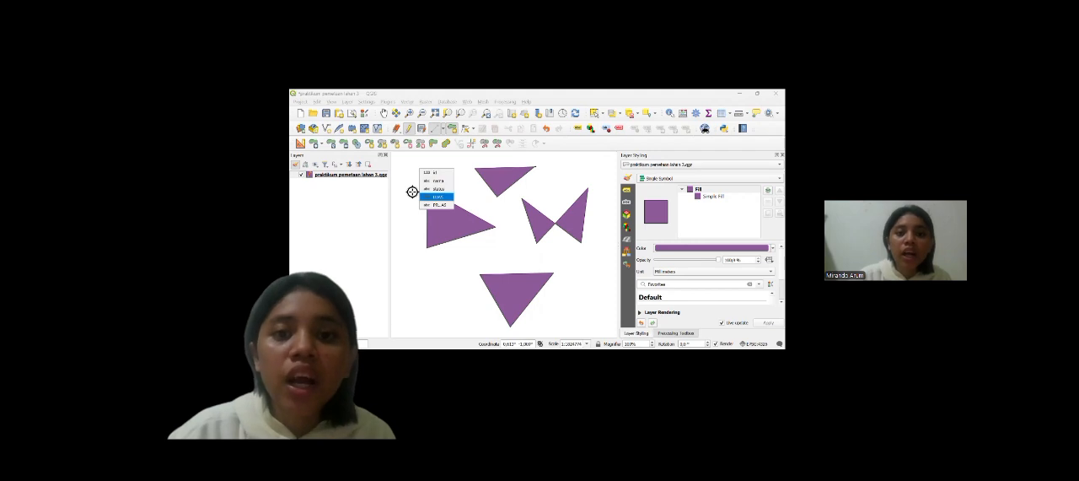
pyautogui.click(437, 197)
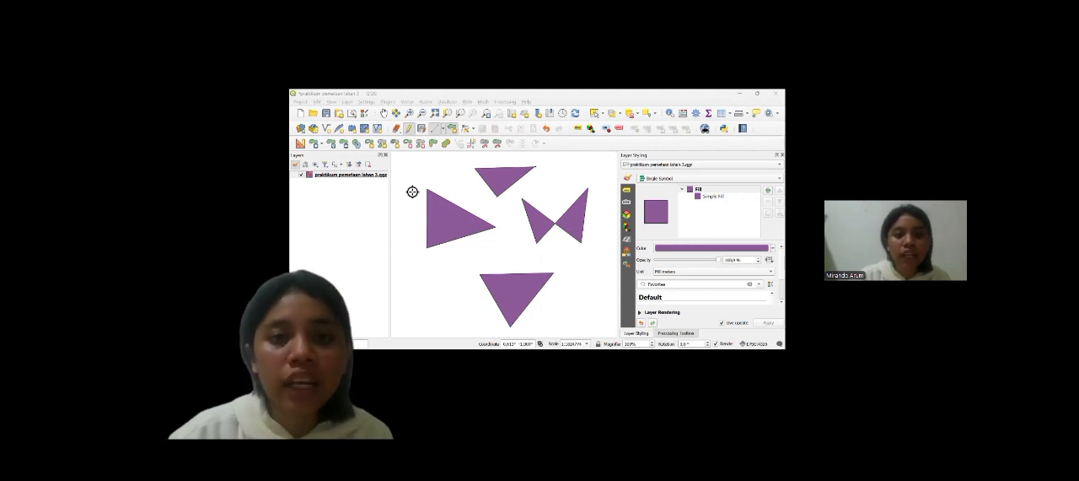
pyautogui.click(413, 192)
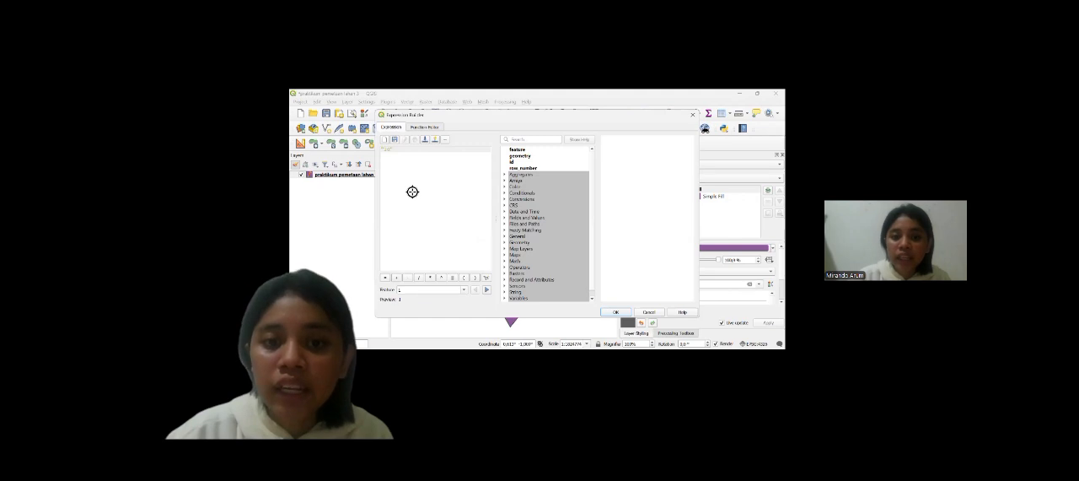
pyautogui.doubleClick(520, 242)
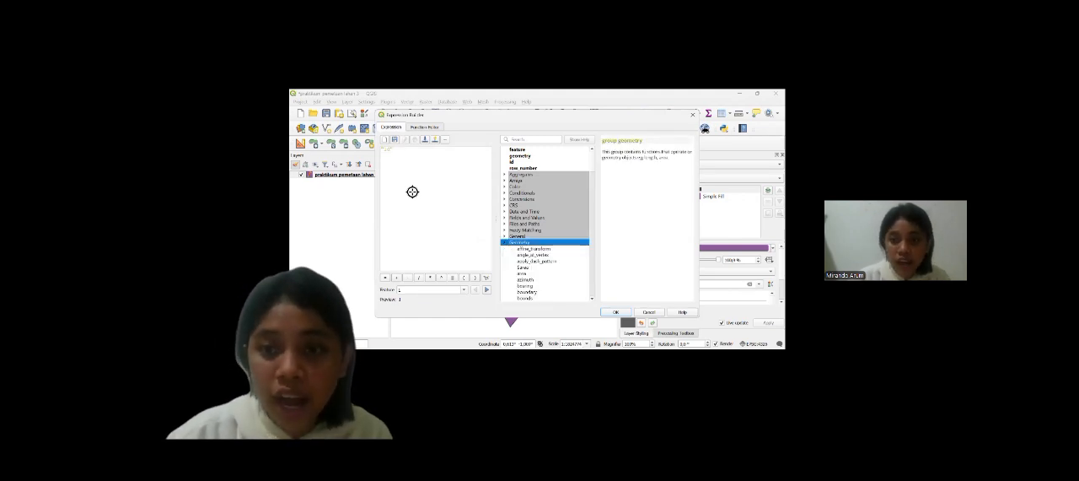
pyautogui.click(522, 268)
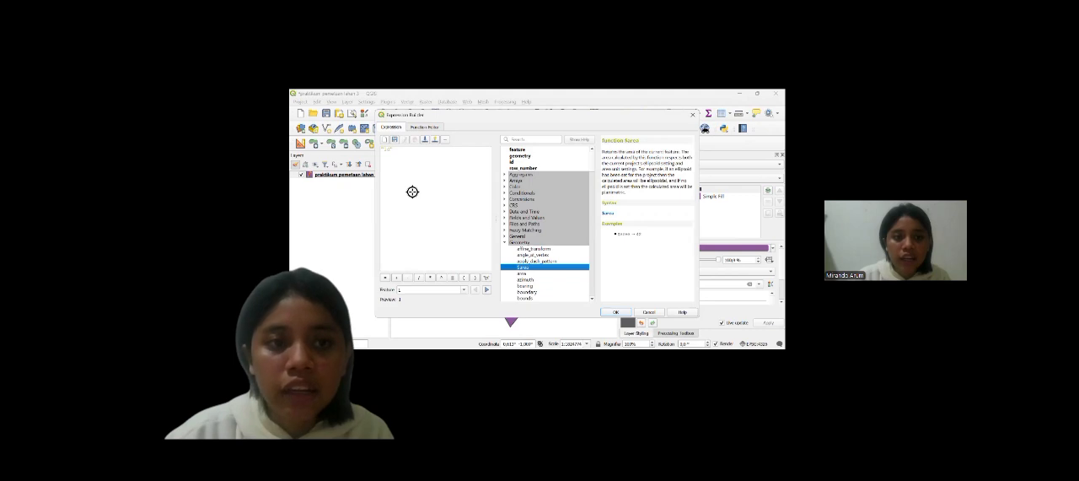
pyautogui.click(403, 157)
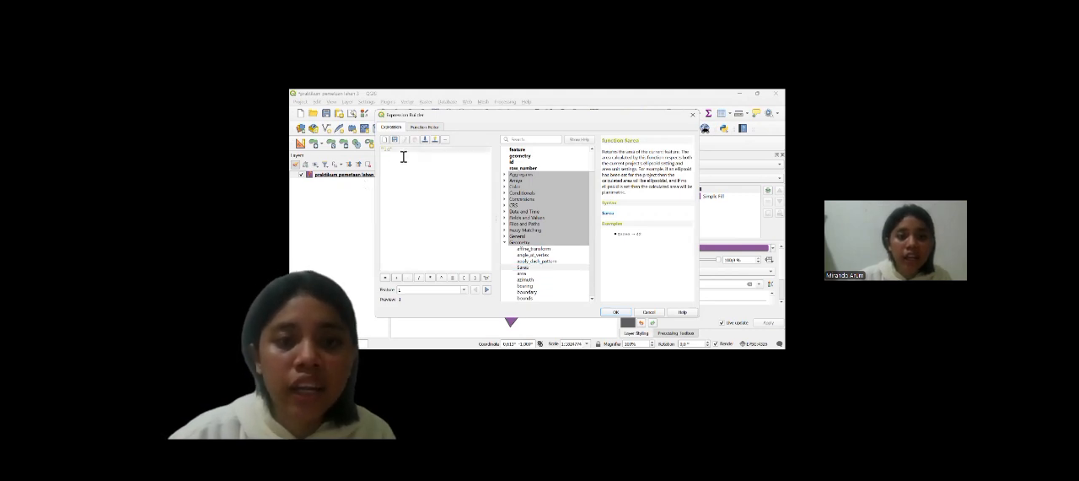
# Step: Replace the existing expression with one based on $area and accept it for the luas field
pyautogui.press('BackSpace')
pyautogui.press('BackSpace')
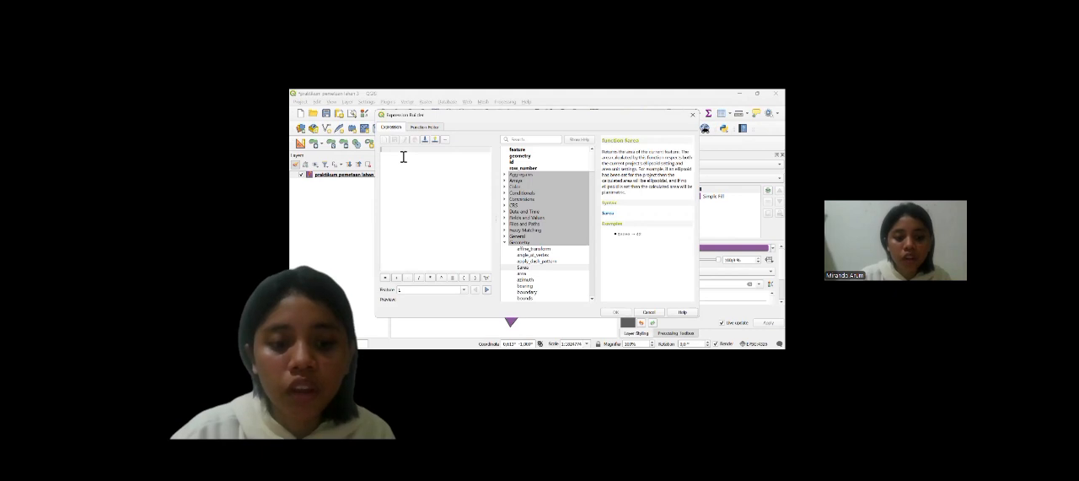
pyautogui.write('$')
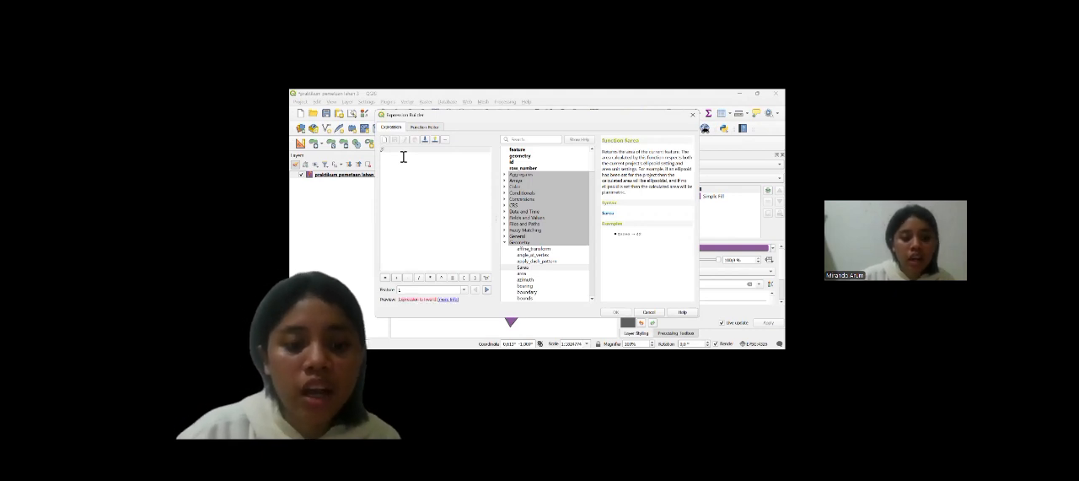
pyautogui.write('a')
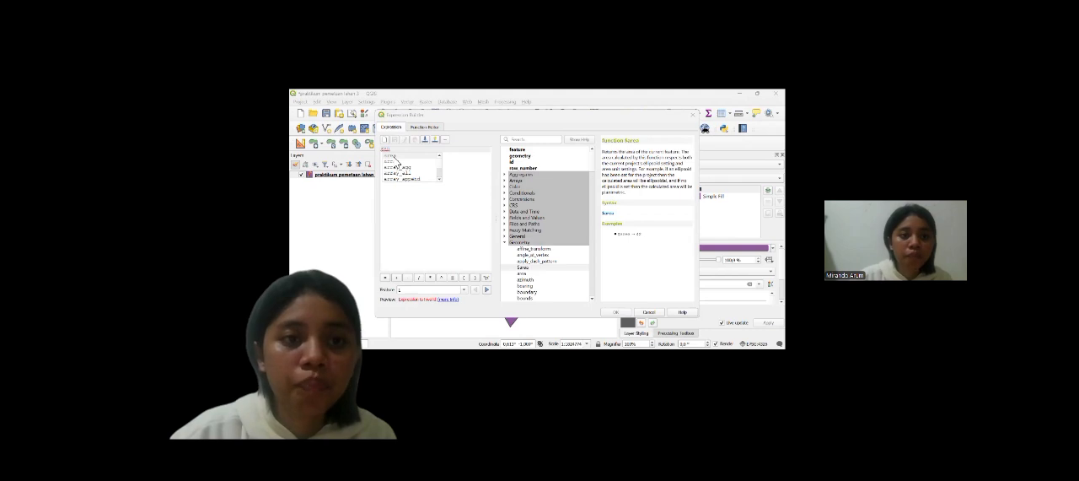
pyautogui.doubleClick(396, 157)
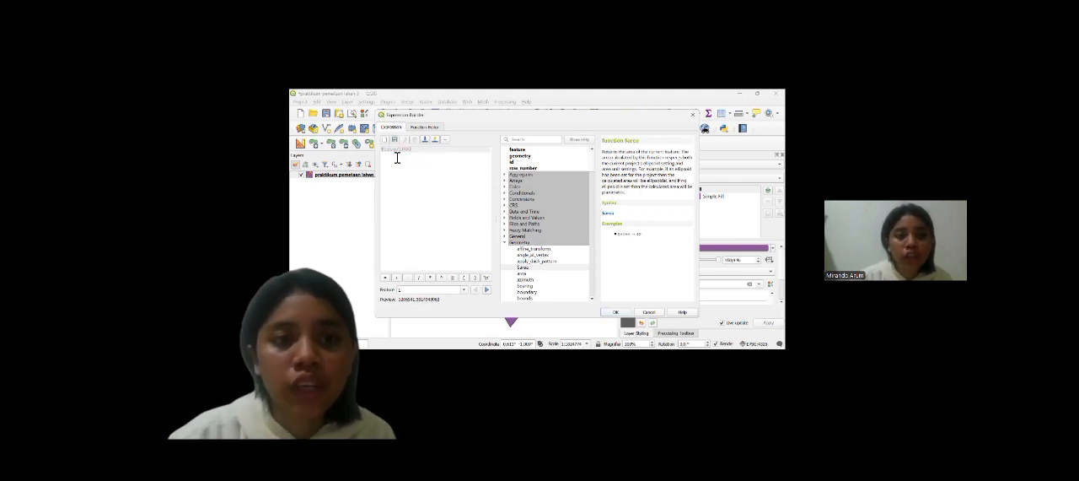
pyautogui.click(616, 313)
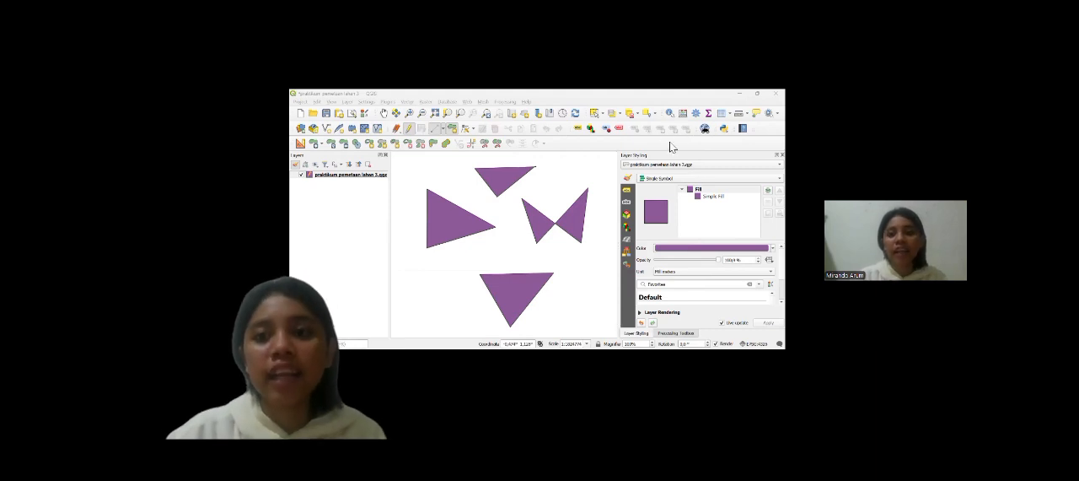
pyautogui.click(657, 224)
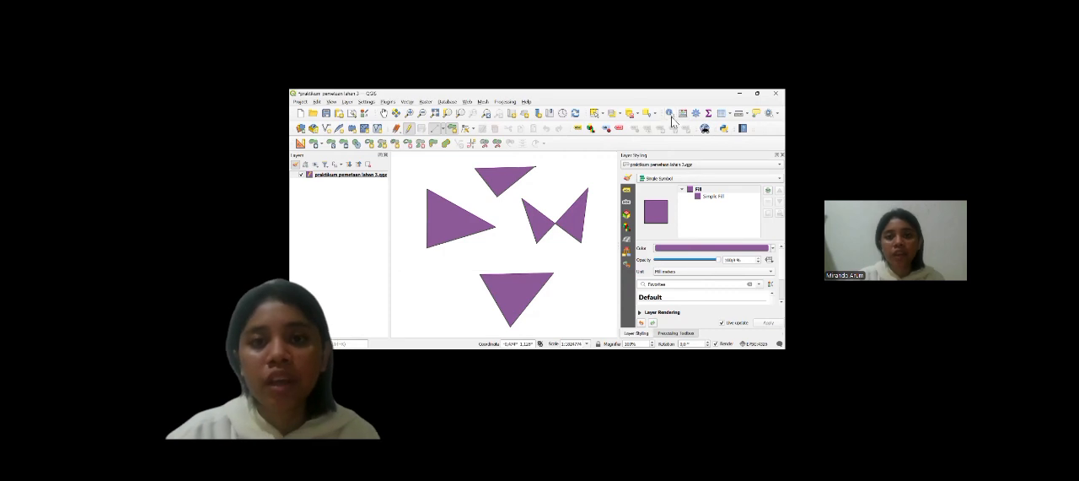
# Step: Open the polygon layer's symbology properties and switch its rendering from a single symbol to Categorized
pyautogui.click(382, 175)
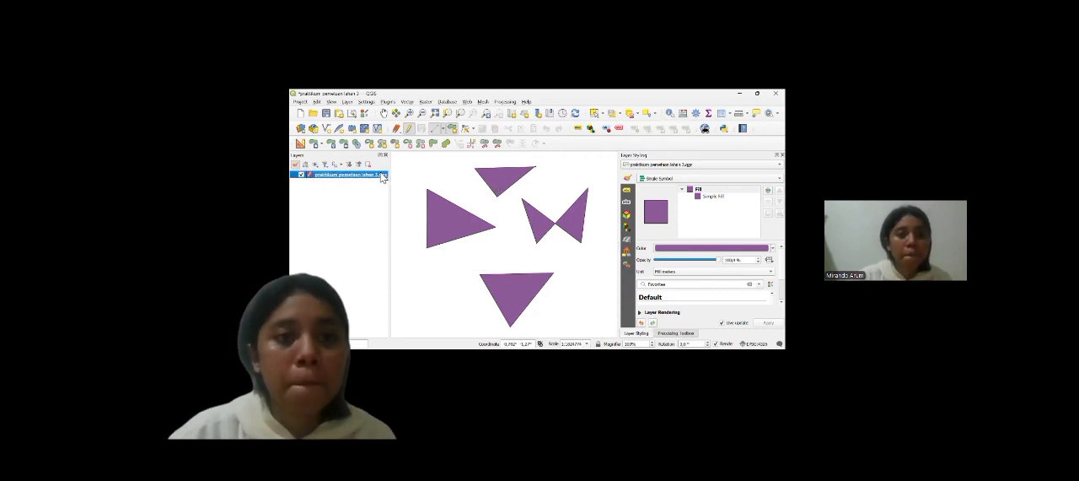
pyautogui.doubleClick(383, 175)
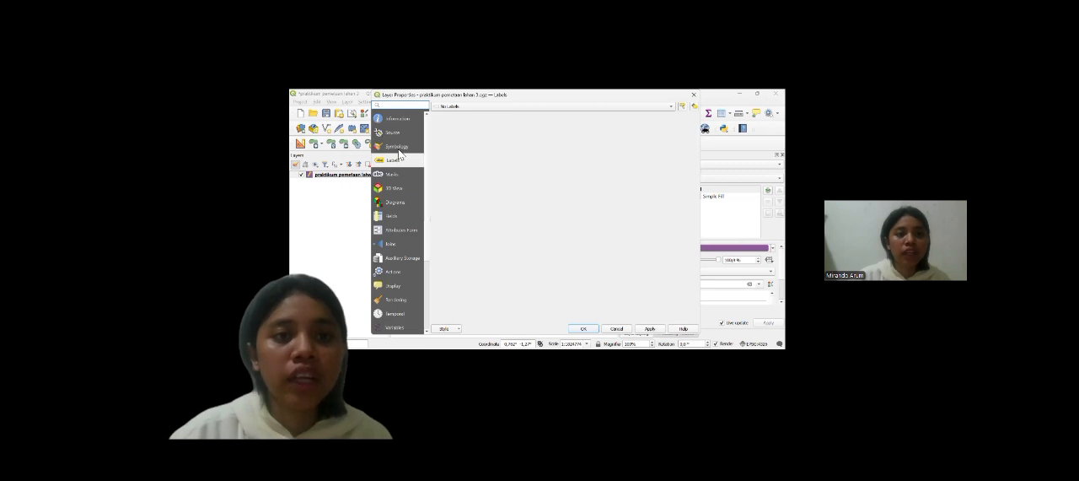
pyautogui.click(402, 149)
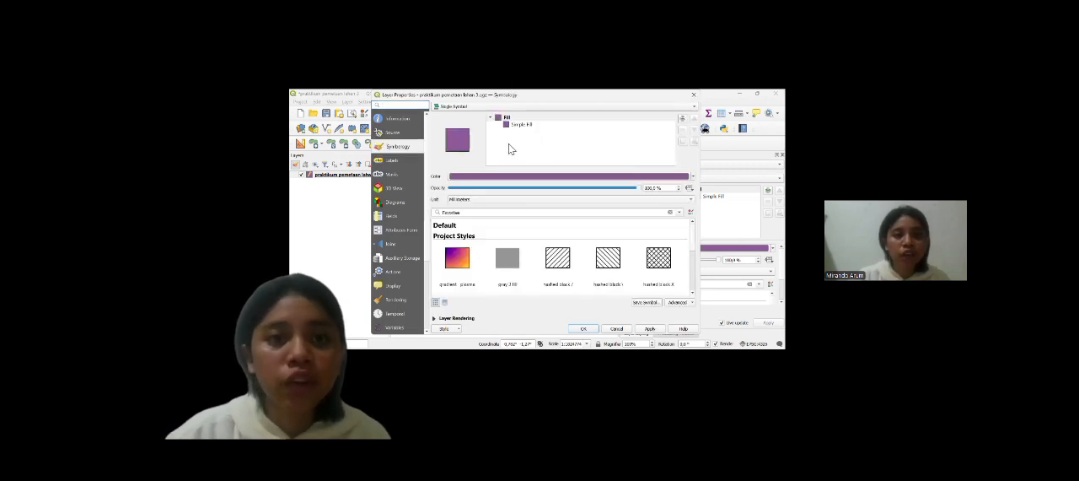
pyautogui.click(469, 112)
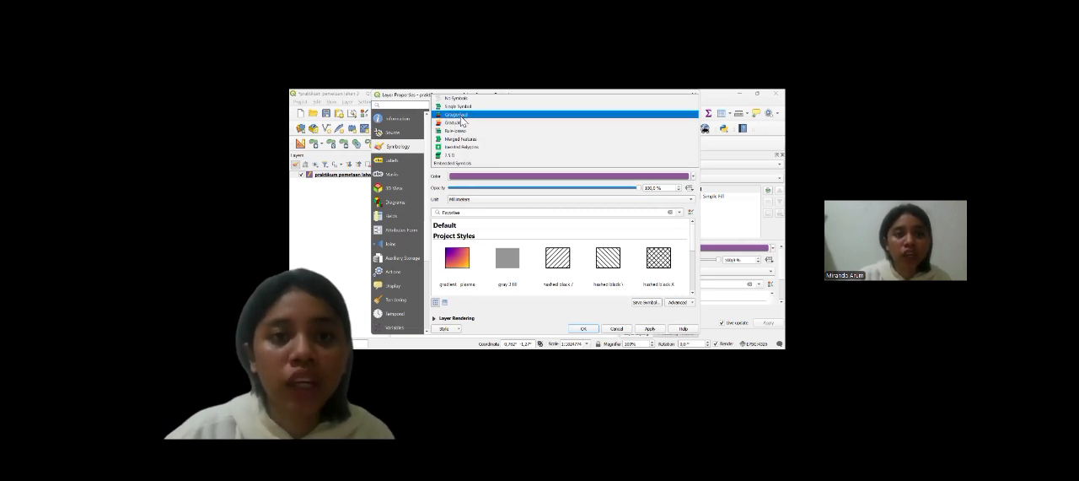
pyautogui.click(462, 118)
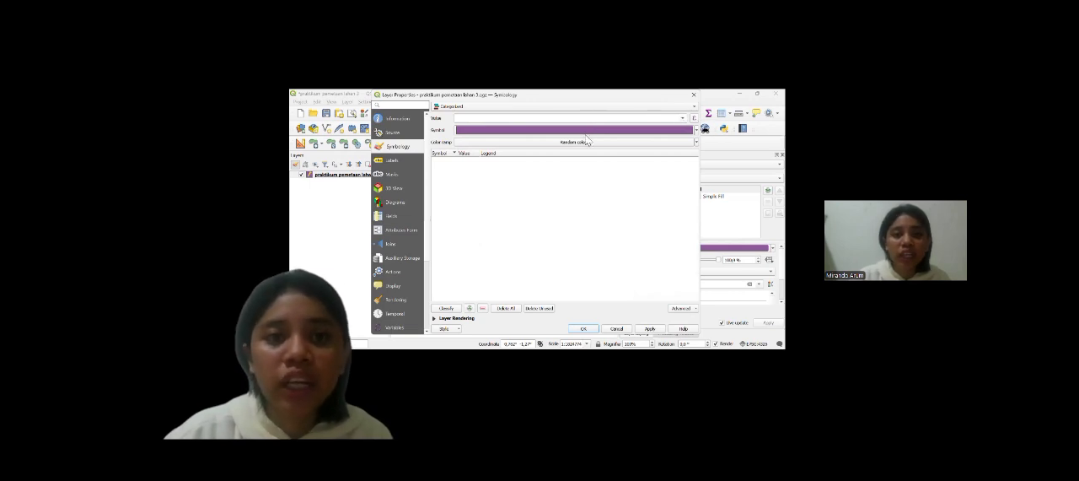
# Step: Try to classify the polygon layer by an attribute field using the Reds color ramp
pyautogui.click(466, 118)
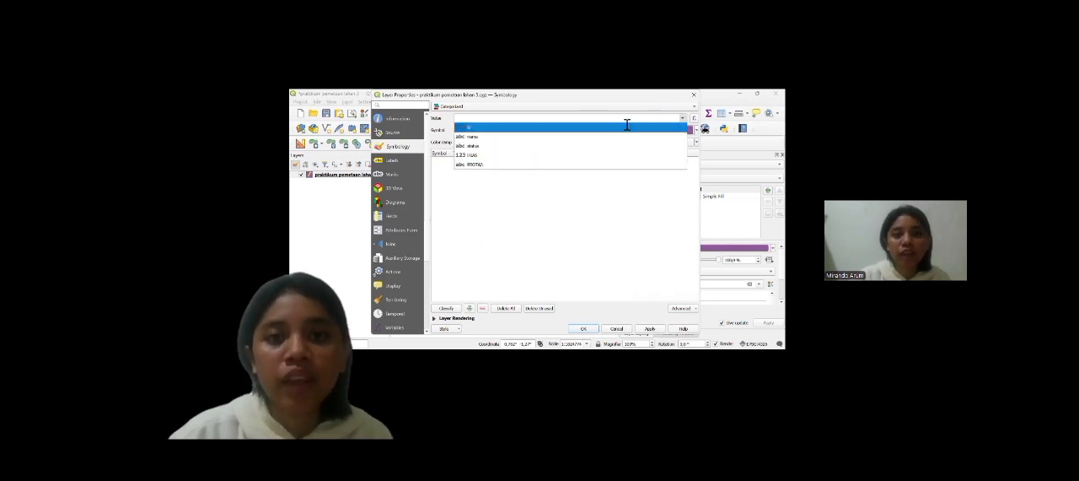
pyautogui.click(623, 153)
pyautogui.click(617, 143)
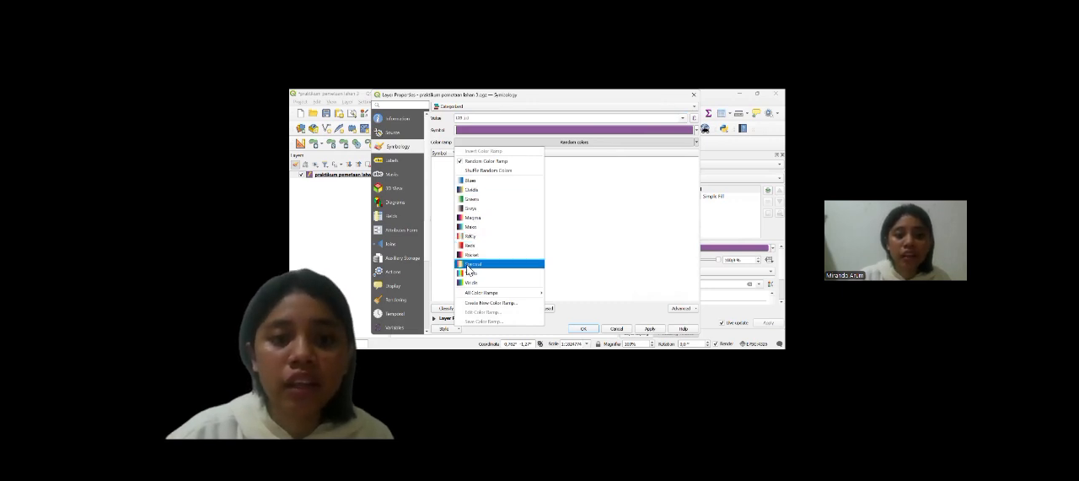
pyautogui.click(469, 246)
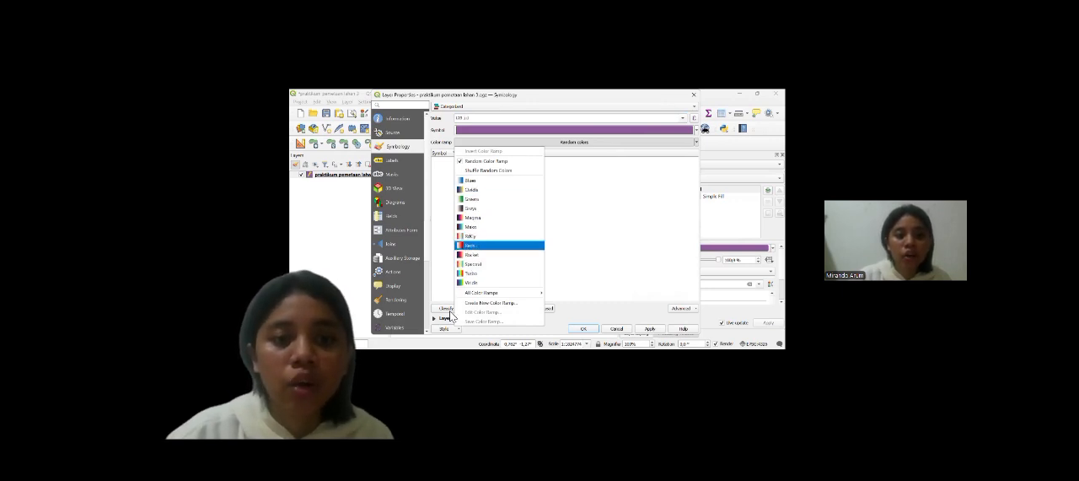
pyautogui.click(446, 308)
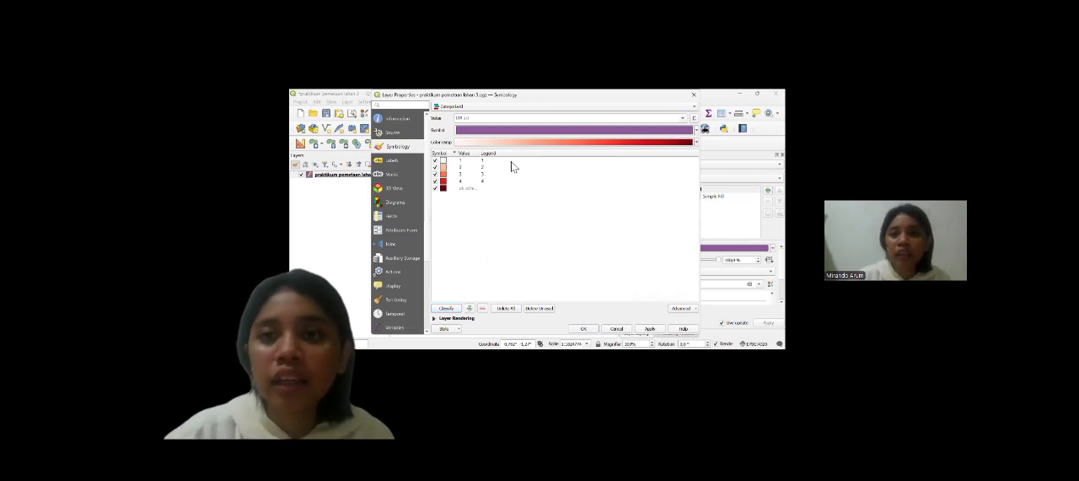
pyautogui.press('Escape')
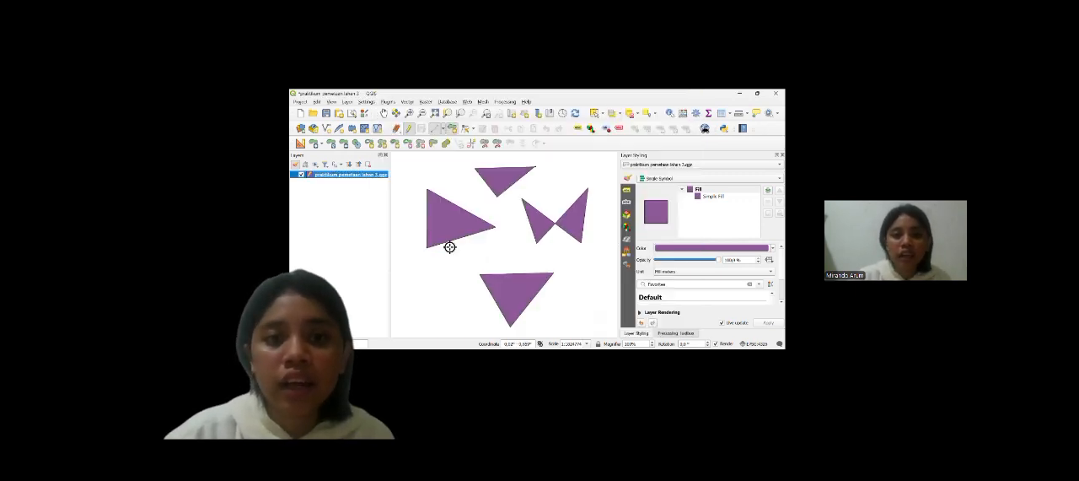
# Step: Turn on Single Labels for the polygon layer and use the nama field as the label value
pyautogui.doubleClick(363, 178)
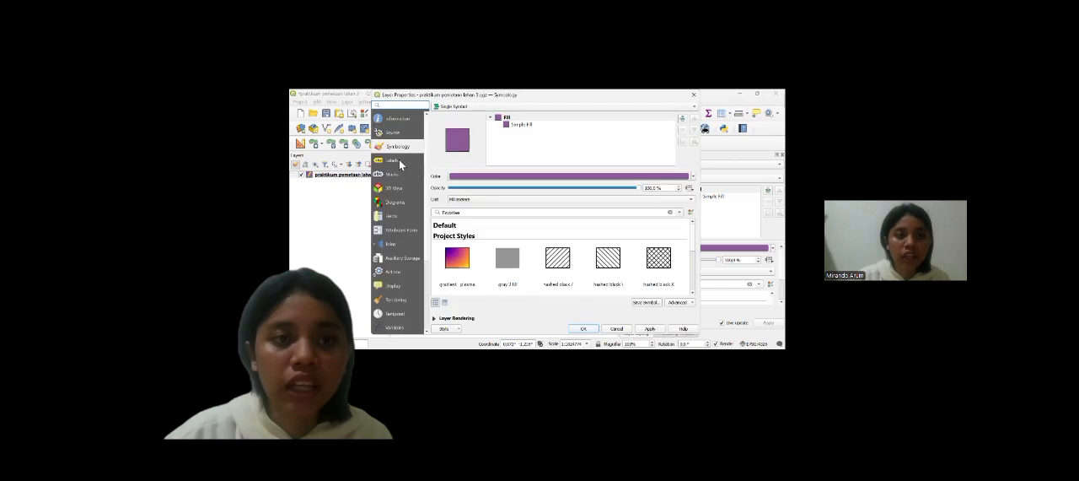
pyautogui.click(400, 160)
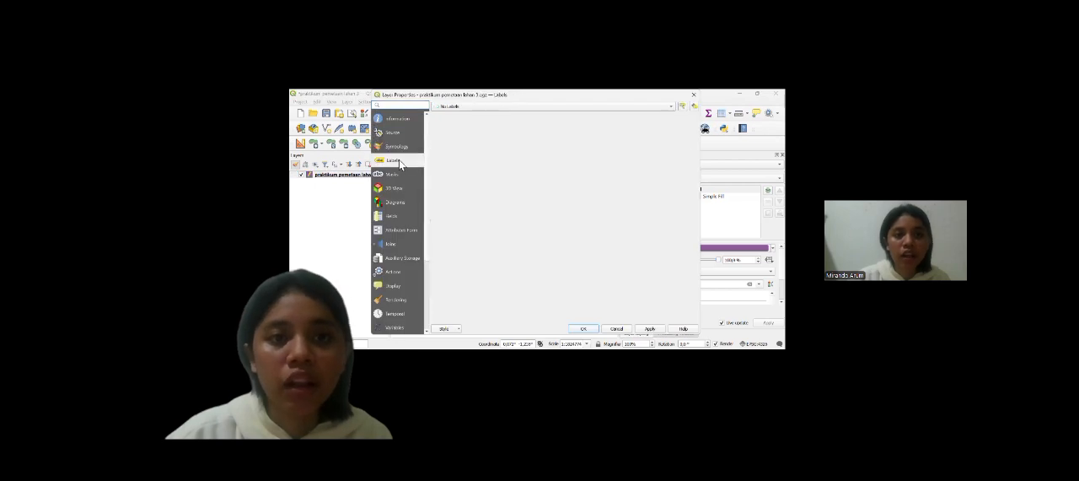
pyautogui.click(474, 109)
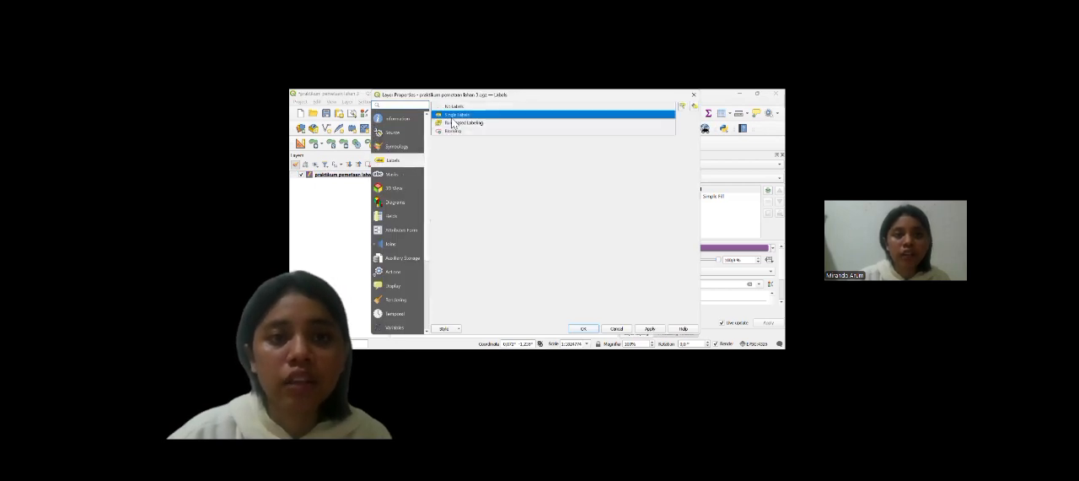
pyautogui.click(495, 116)
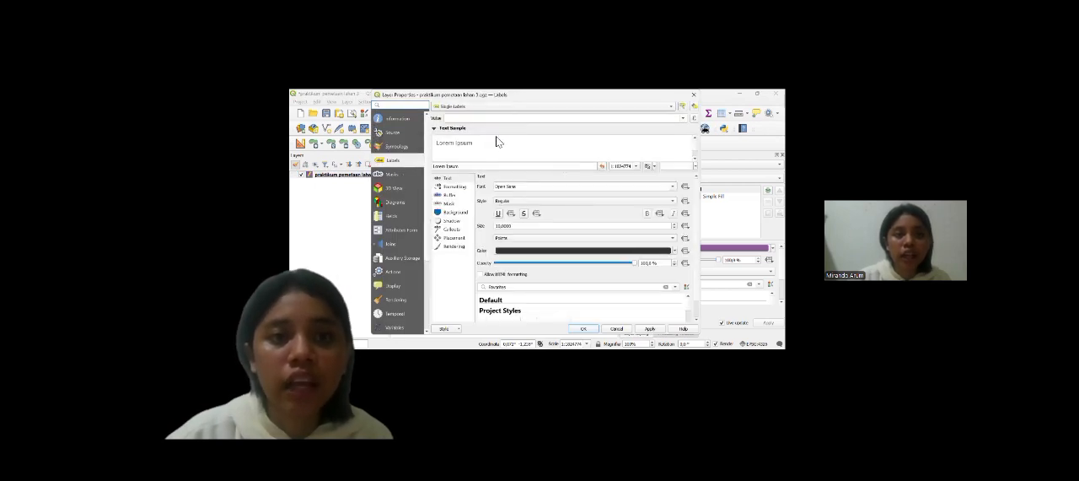
pyautogui.click(683, 118)
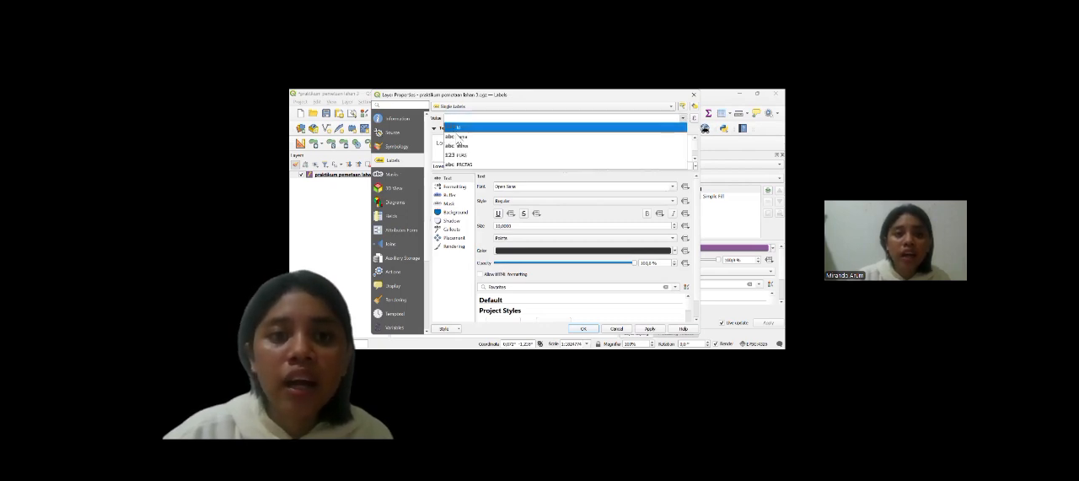
pyautogui.click(462, 138)
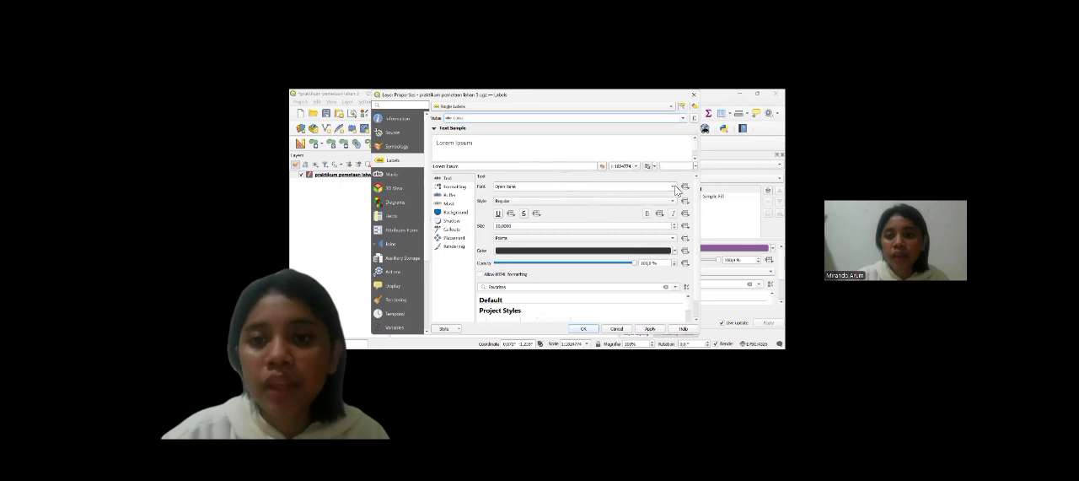
# Step: Change the label text's font and apply the label settings to the polygon layer
pyautogui.click(567, 255)
pyautogui.click(672, 190)
pyautogui.click(504, 206)
pyautogui.click(650, 329)
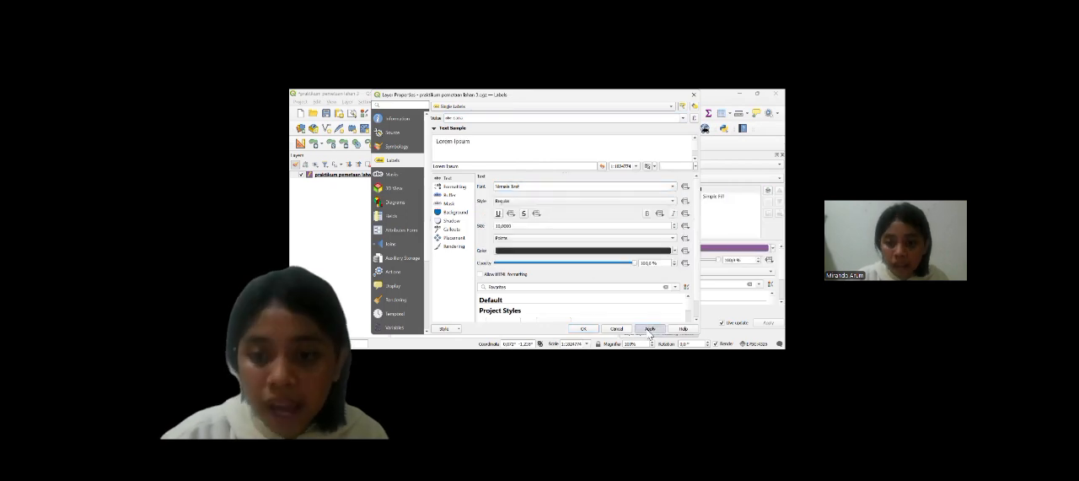
pyautogui.click(580, 328)
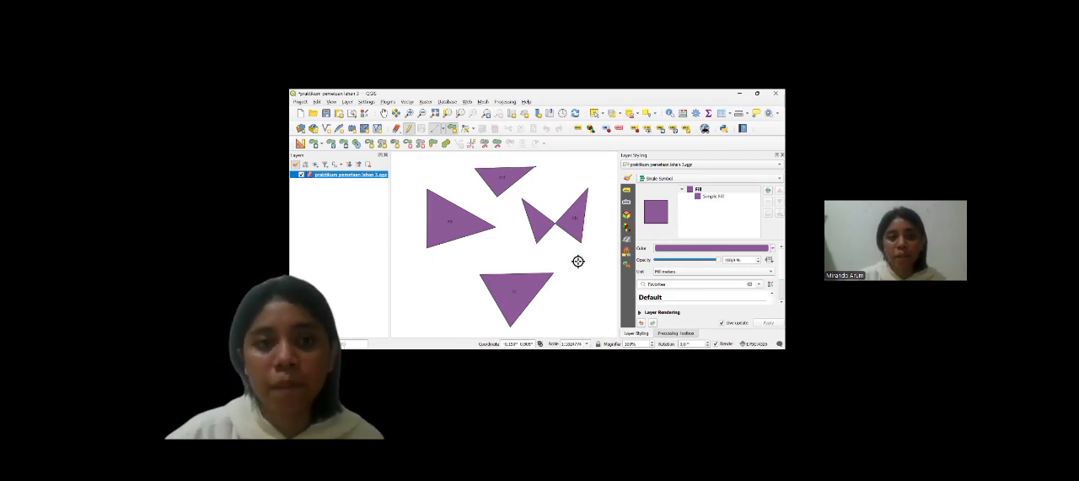
pyautogui.click(300, 103)
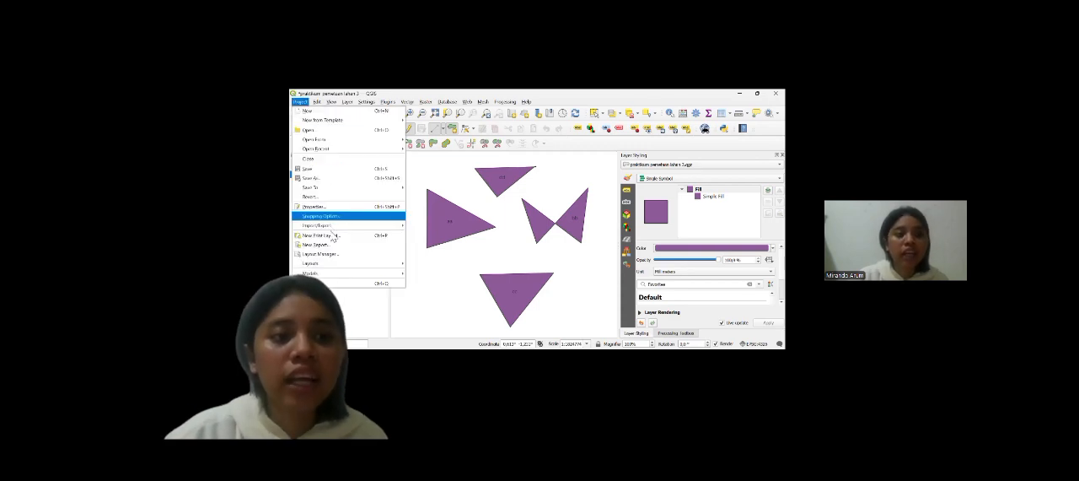
pyautogui.click(329, 235)
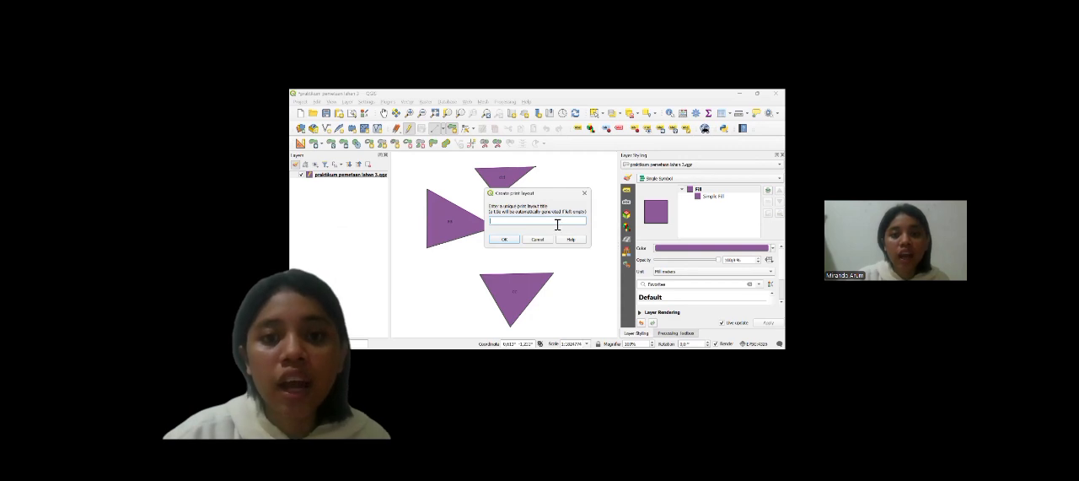
pyautogui.click(585, 197)
# Step: Create a new print layout titled "praktikum pemetaan lahan 3"
pyautogui.click(301, 102)
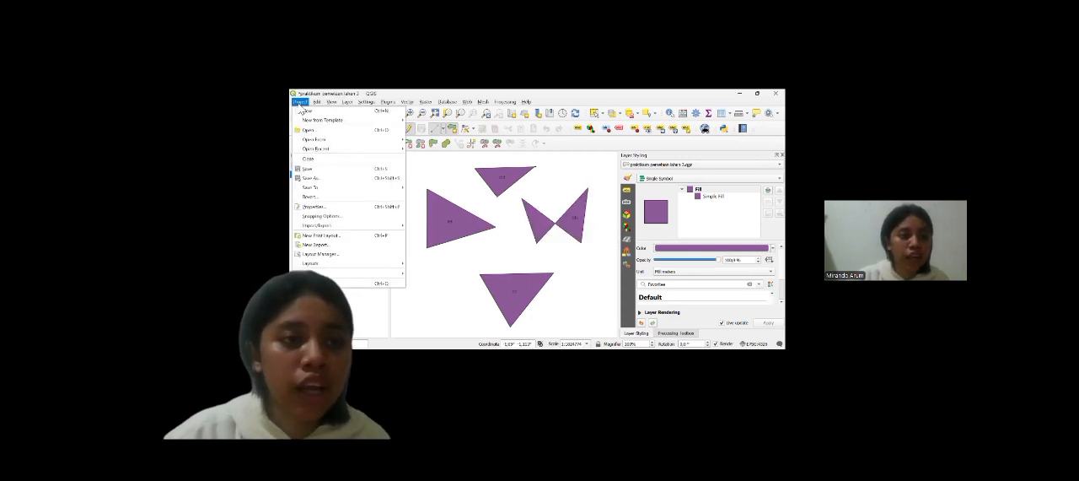
pyautogui.click(321, 236)
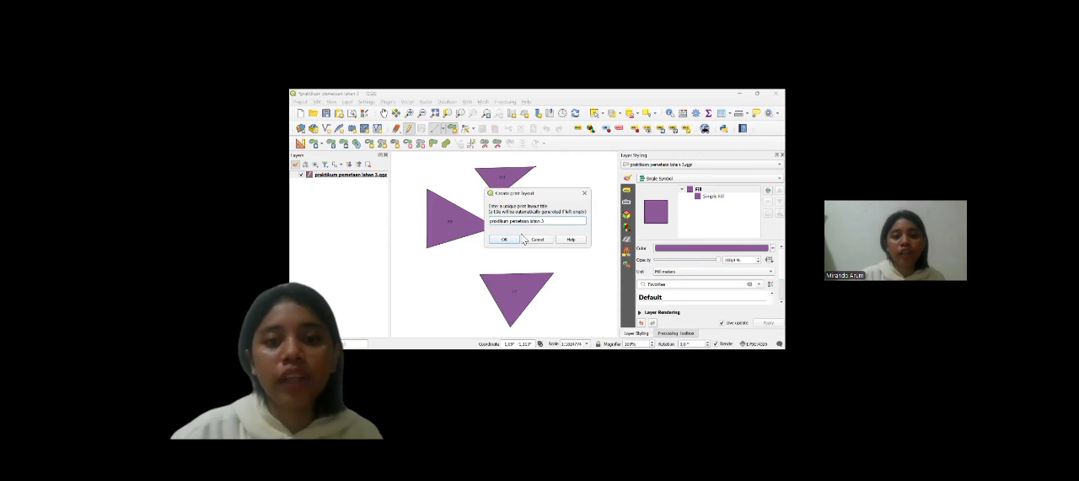
pyautogui.click(505, 240)
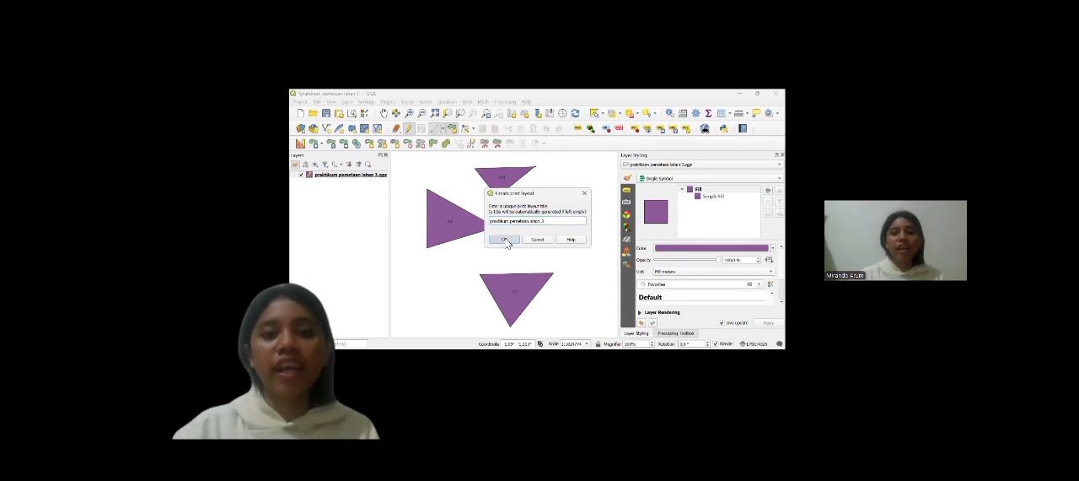
pyautogui.click(505, 240)
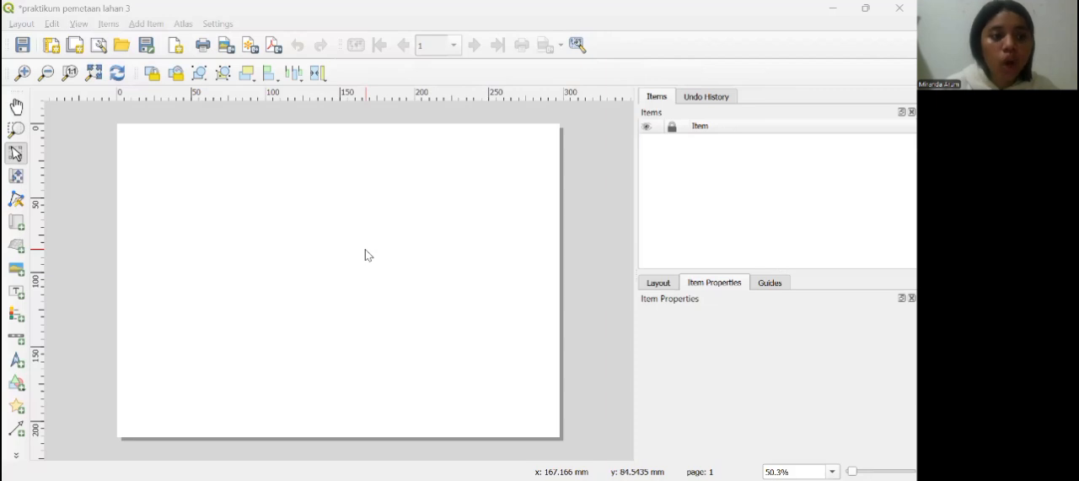
# Step: Draw a large rectangle just inside the page edges as the layout's outer frame
pyautogui.click(9, 384)
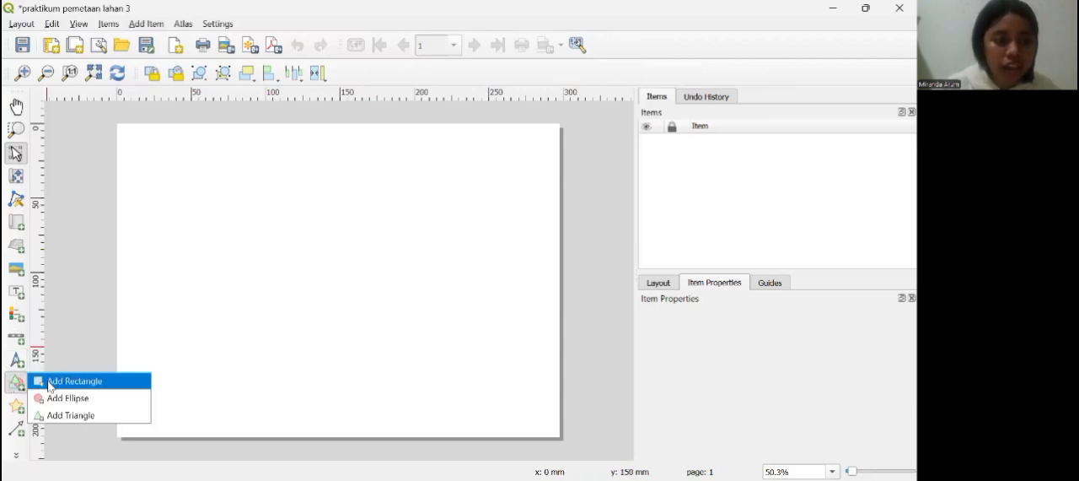
pyautogui.click(50, 381)
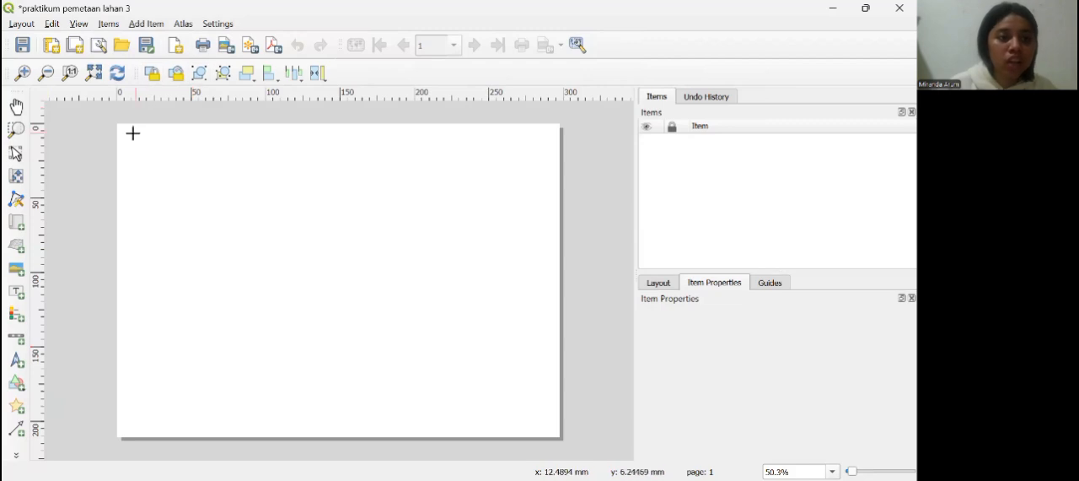
pyautogui.moveTo(122, 124); pyautogui.dragTo(554, 431)
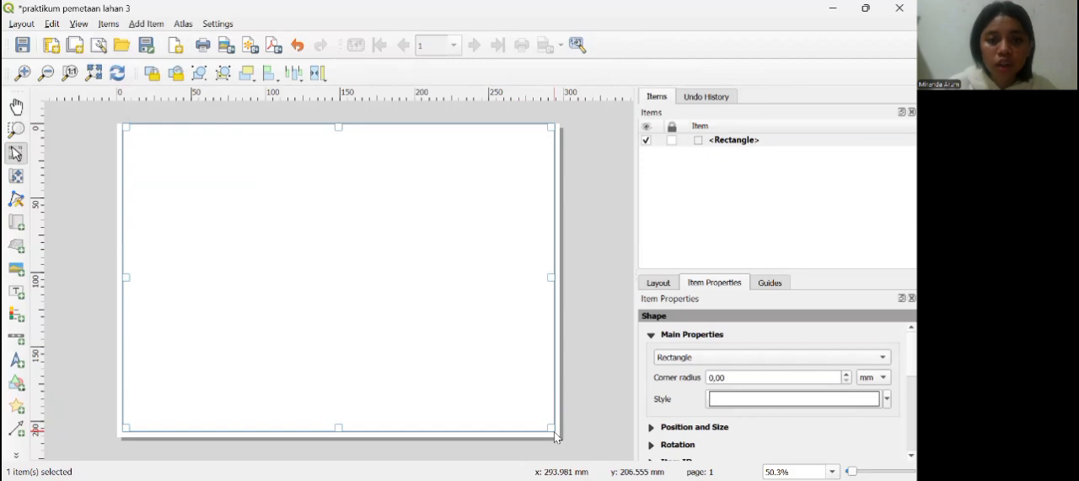
# Step: Draw three equally wide rectangles stacked one below another along the frame's right side, starting at about x = 200 mm
pyautogui.click(14, 384)
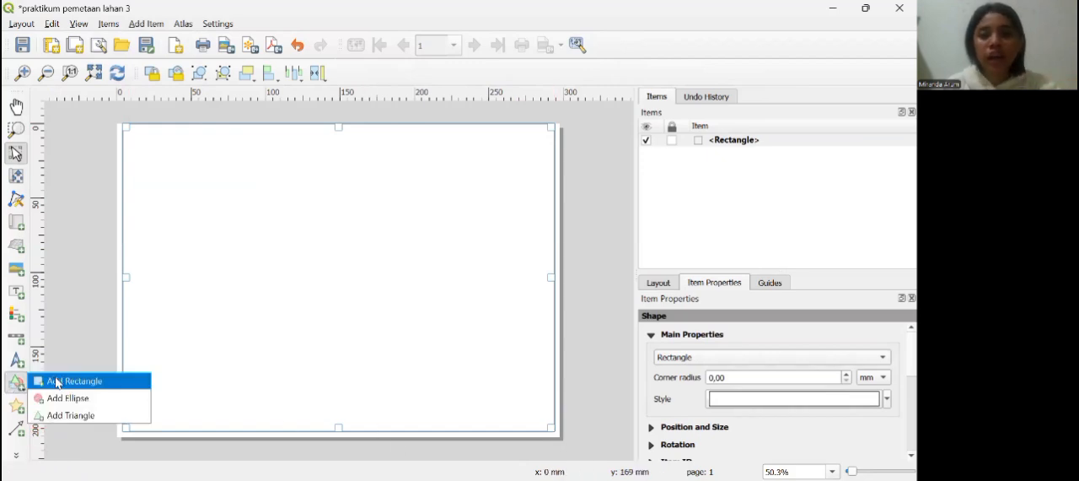
pyautogui.click(56, 382)
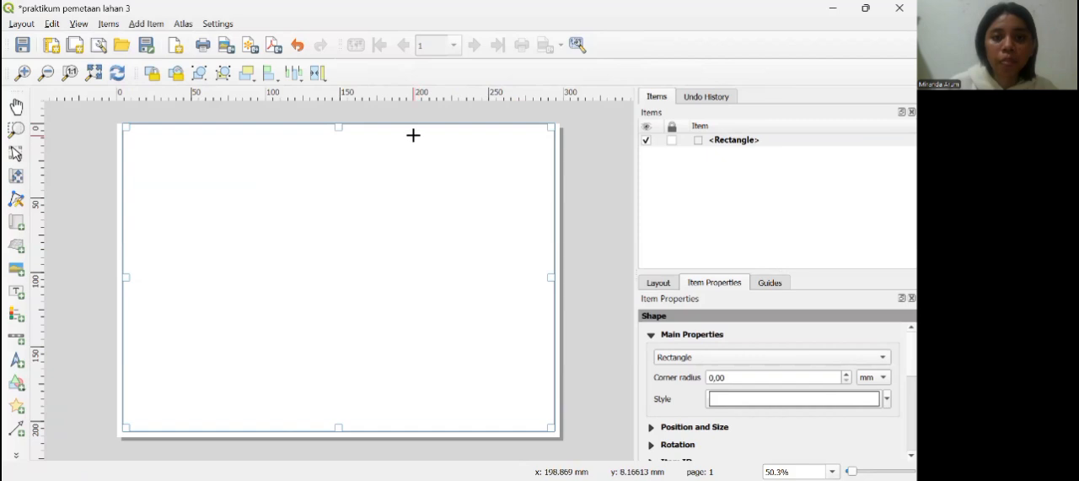
pyautogui.moveTo(414, 131); pyautogui.dragTo(550, 241)
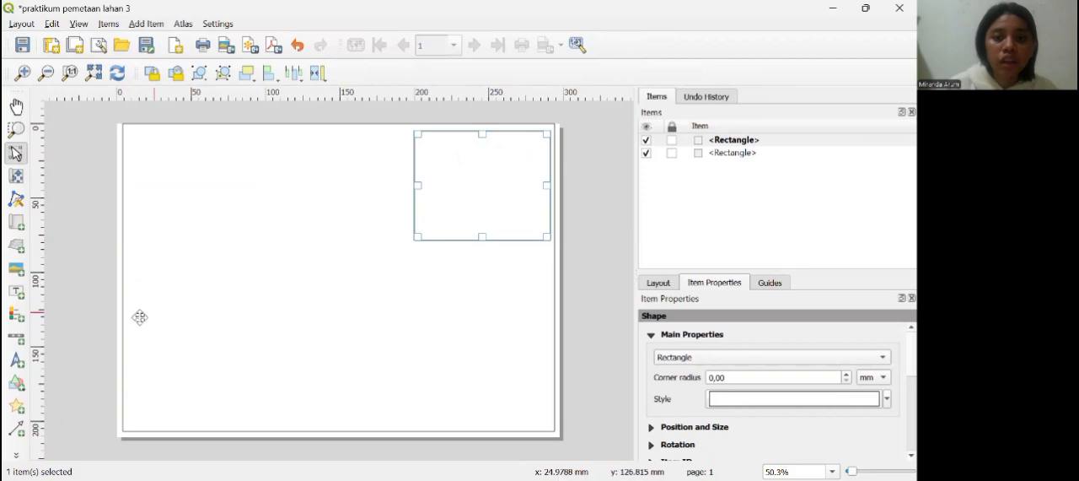
pyautogui.click(17, 382)
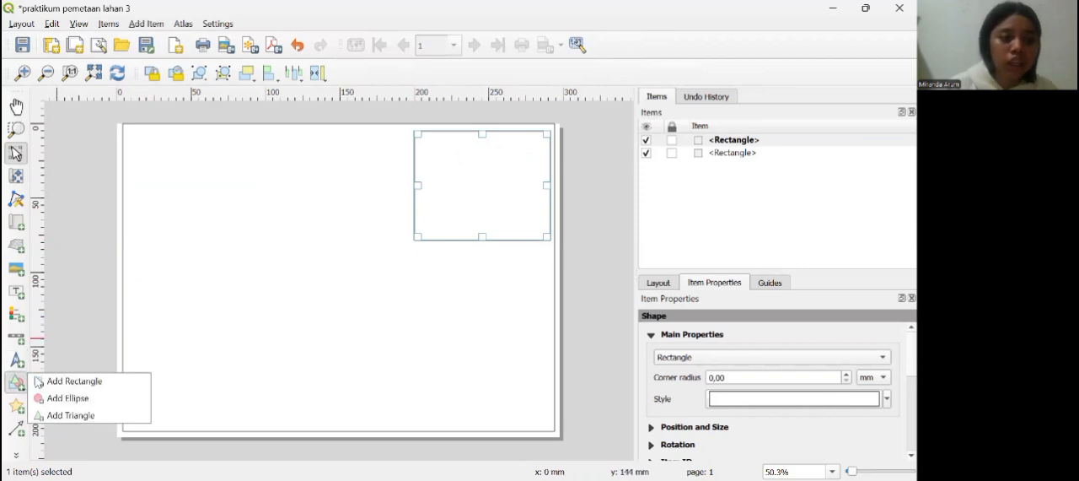
pyautogui.click(48, 384)
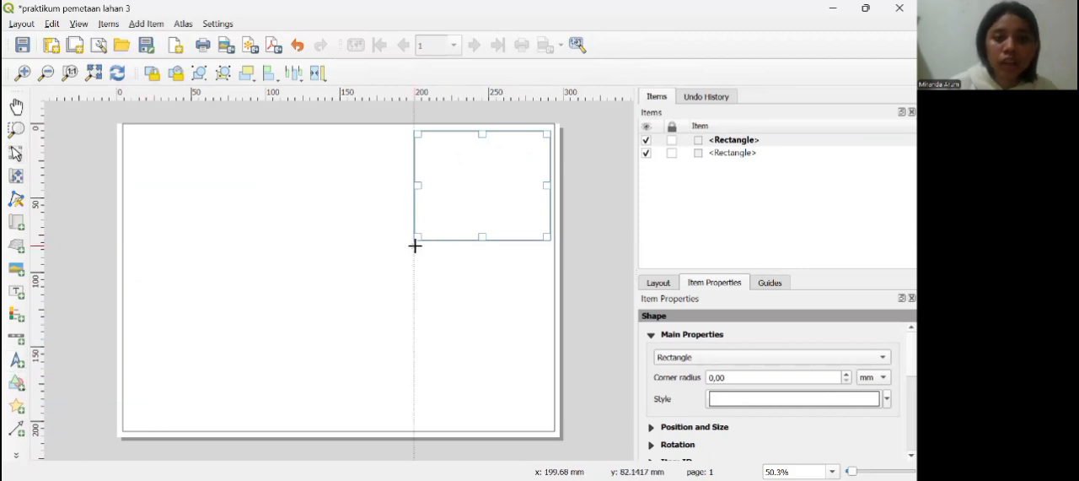
pyautogui.moveTo(414, 240); pyautogui.dragTo(551, 338)
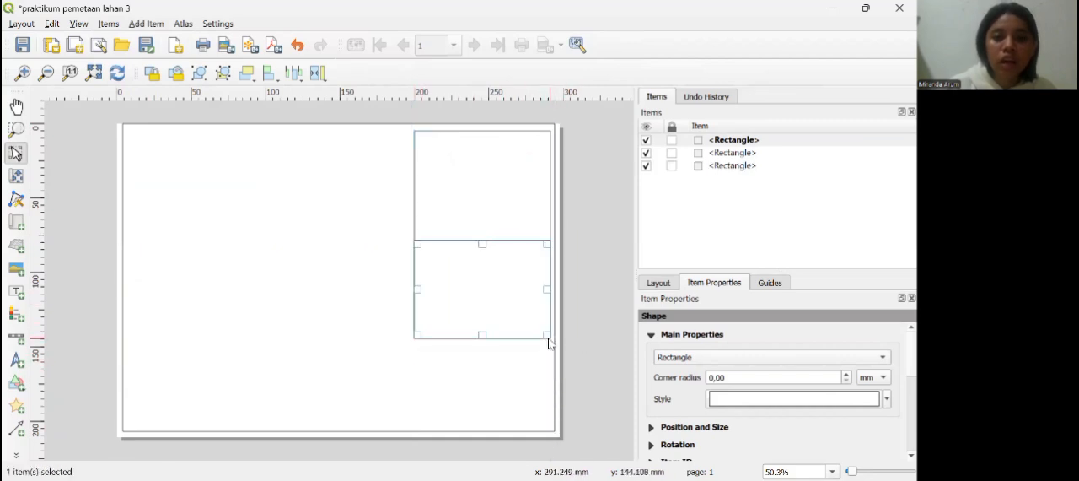
pyautogui.click(18, 384)
pyautogui.click(52, 384)
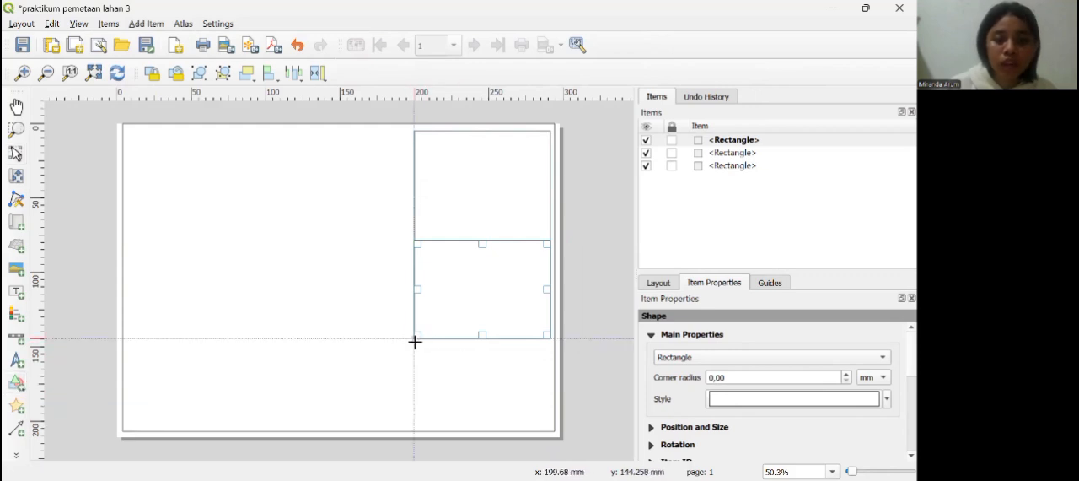
pyautogui.moveTo(414, 338); pyautogui.dragTo(549, 431)
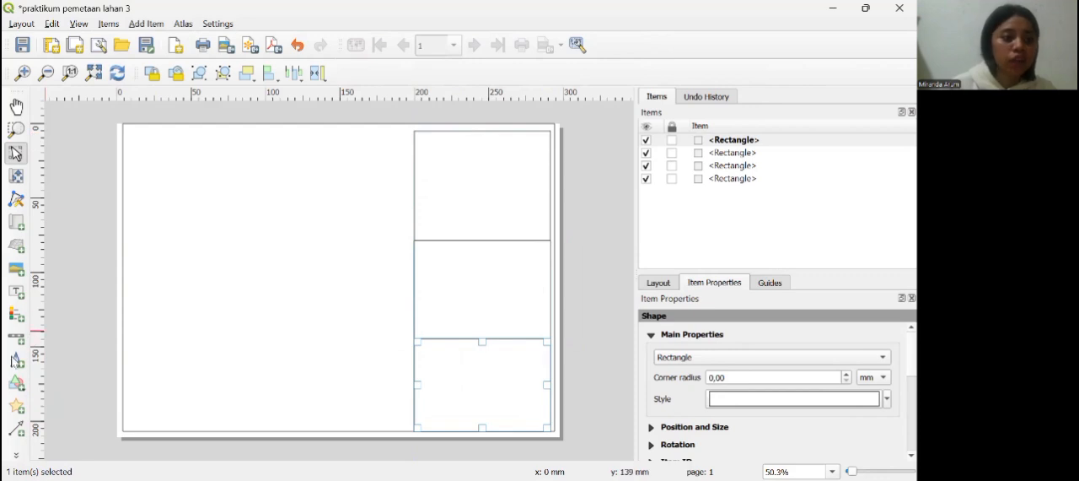
# Step: Draw a rectangle about 190 by 195 mm filling the frame's empty area beside the three boxes, and place the map just inside it
pyautogui.click(16, 382)
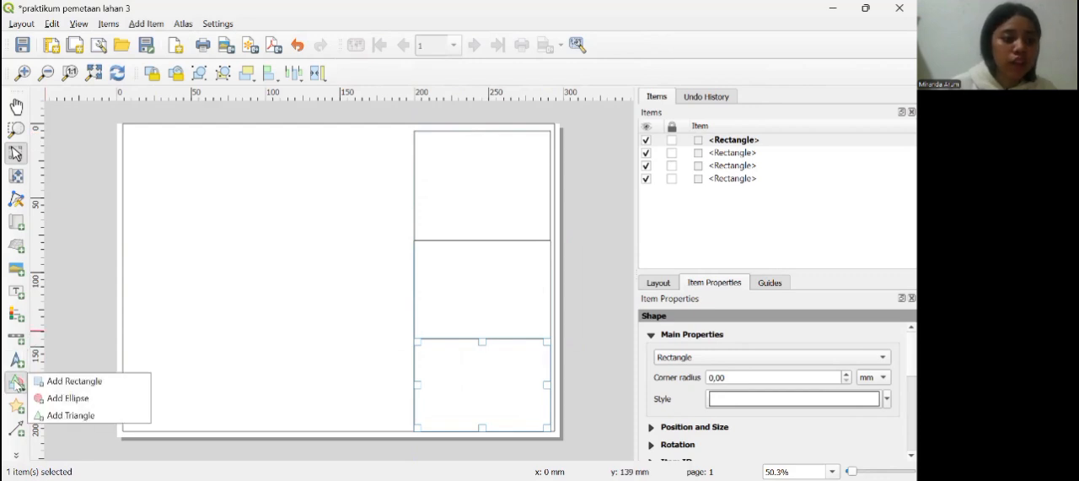
pyautogui.click(41, 381)
pyautogui.moveTo(126, 131); pyautogui.dragTo(412, 426)
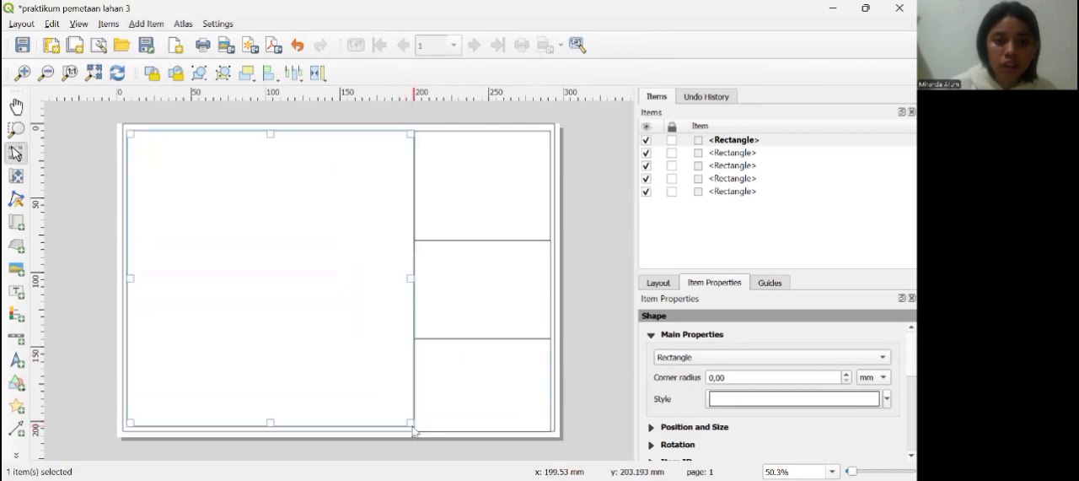
pyautogui.click(15, 223)
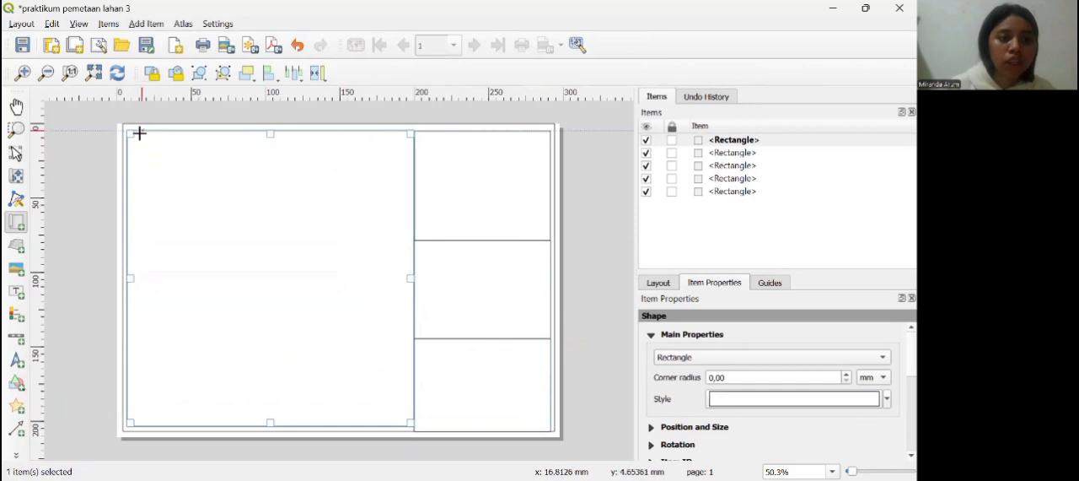
pyautogui.moveTo(134, 141); pyautogui.dragTo(409, 422)
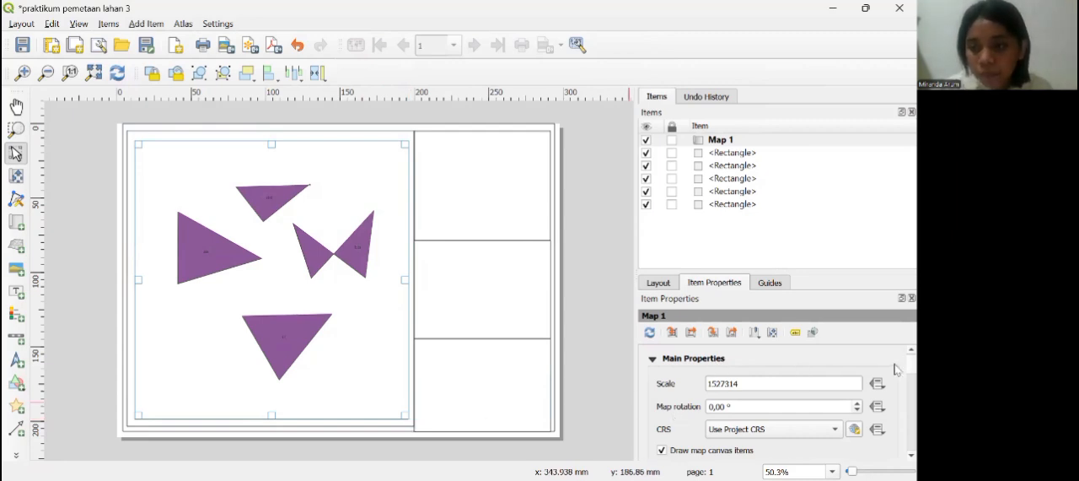
# Step: Add a new grid to the map item and select it
pyautogui.scroll(-5, 896, 371)
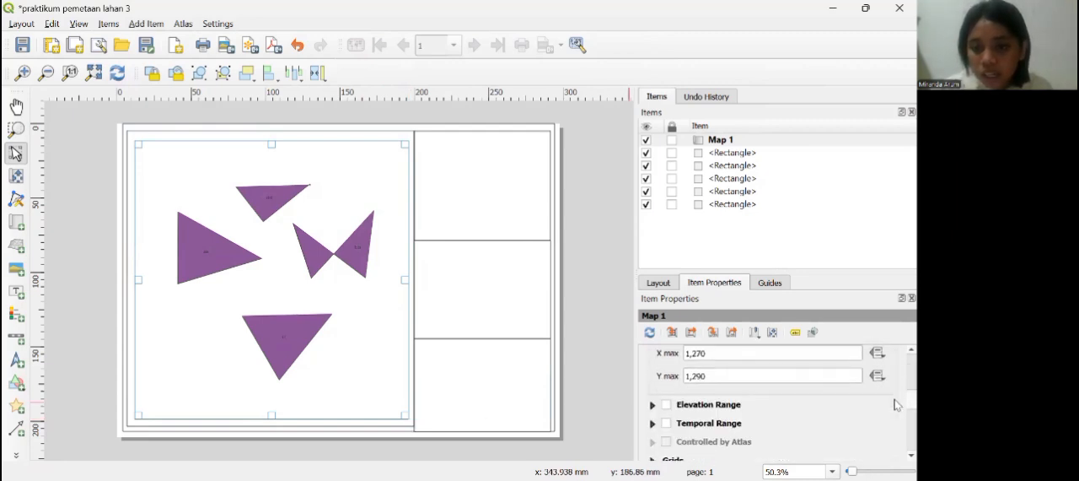
pyautogui.scroll(-2, 896, 405)
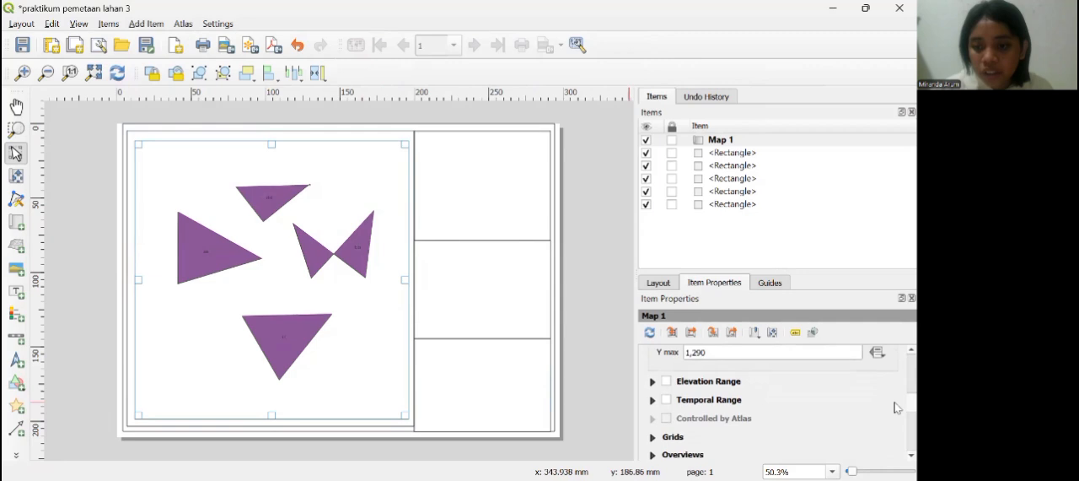
pyautogui.click(673, 437)
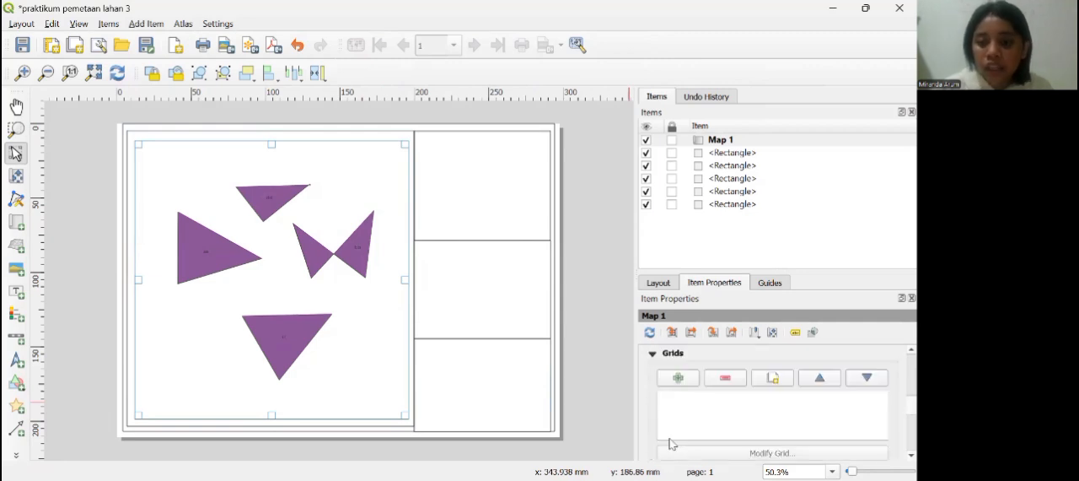
pyautogui.click(680, 378)
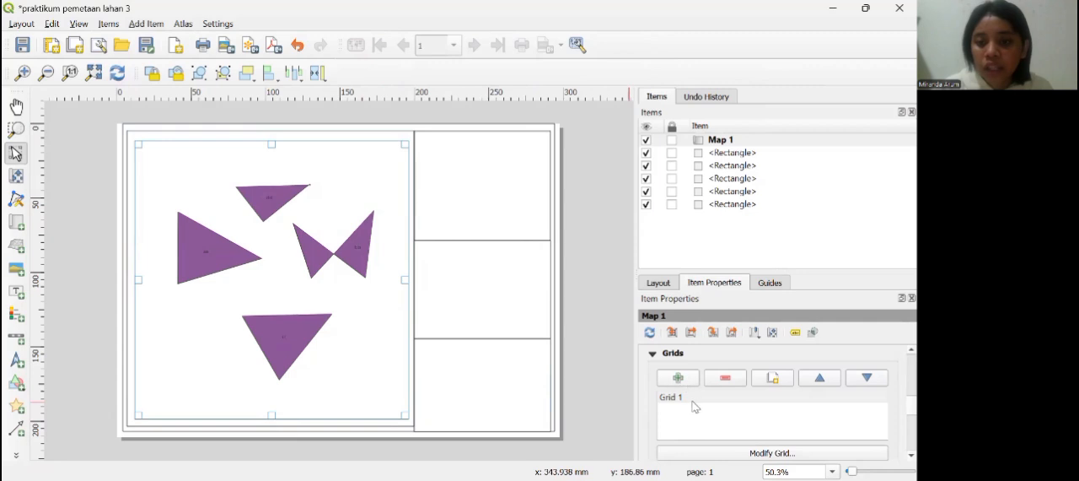
pyautogui.click(693, 399)
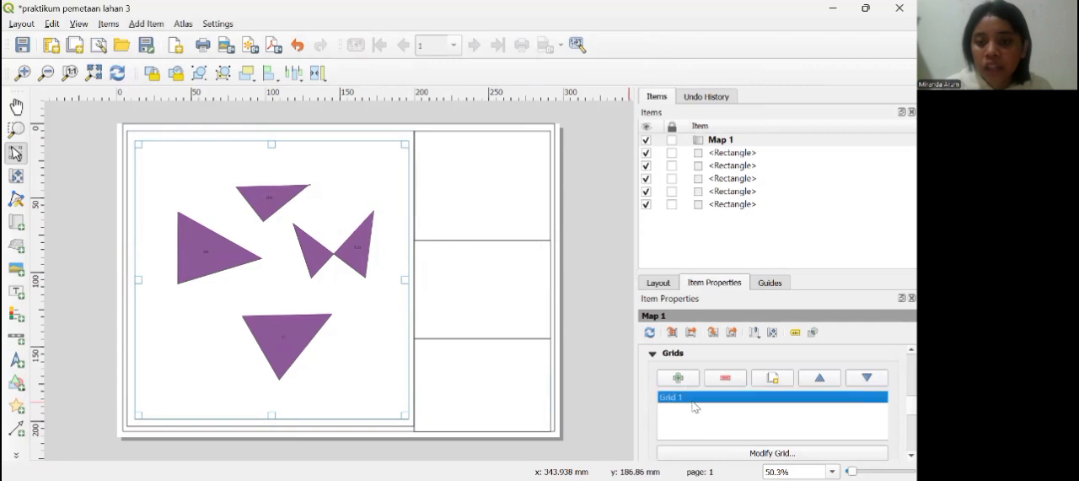
# Step: Set the map grid's X and Y intervals to 0.8 map units each
pyautogui.click(757, 457)
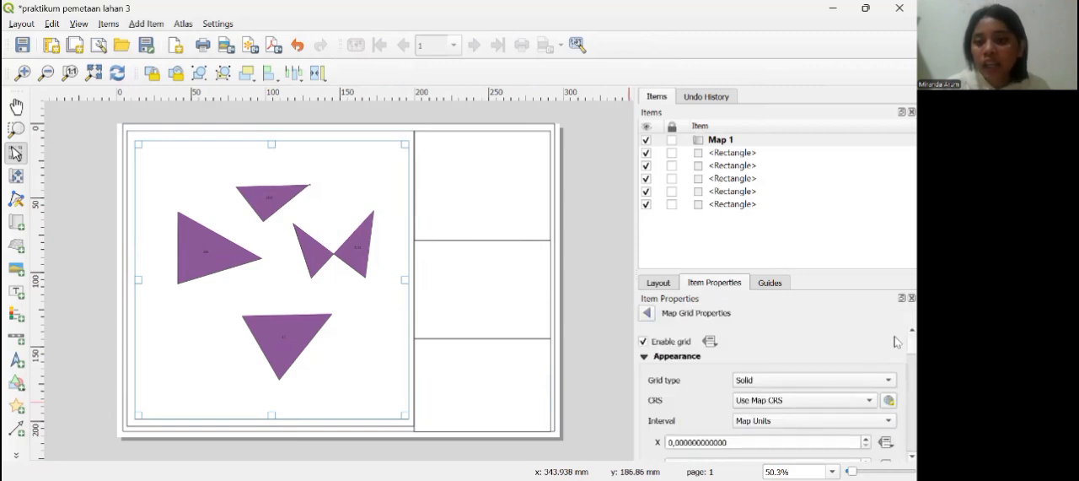
pyautogui.scroll(-3, 896, 345)
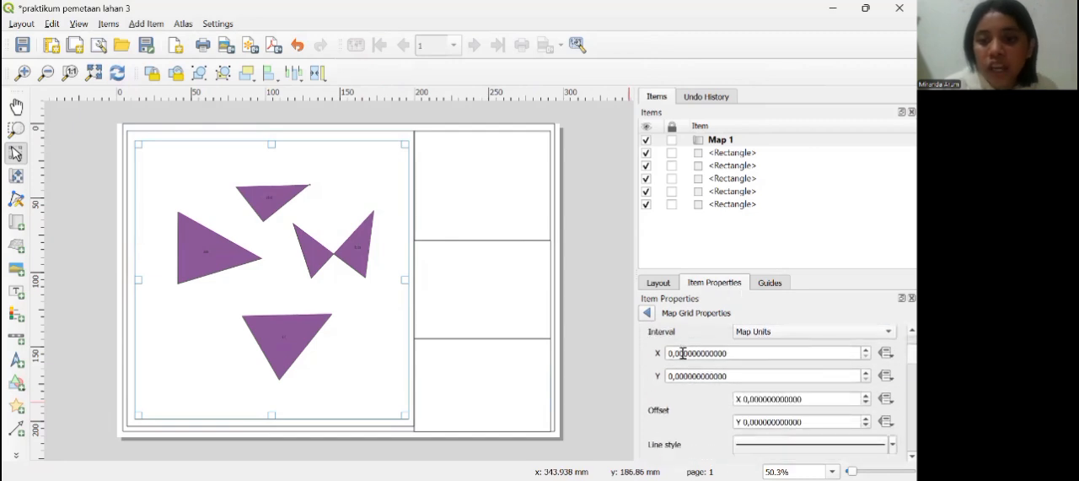
pyautogui.click(679, 353)
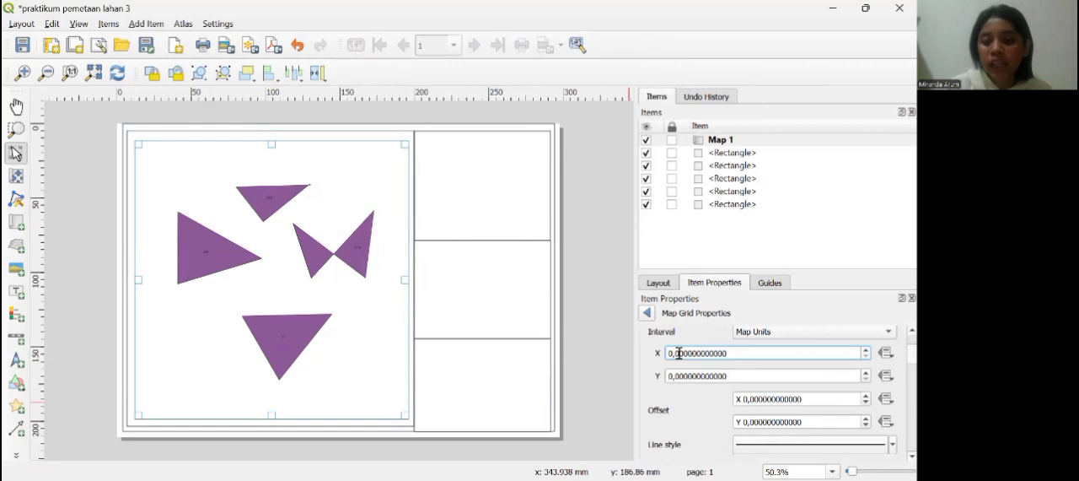
pyautogui.write('5')
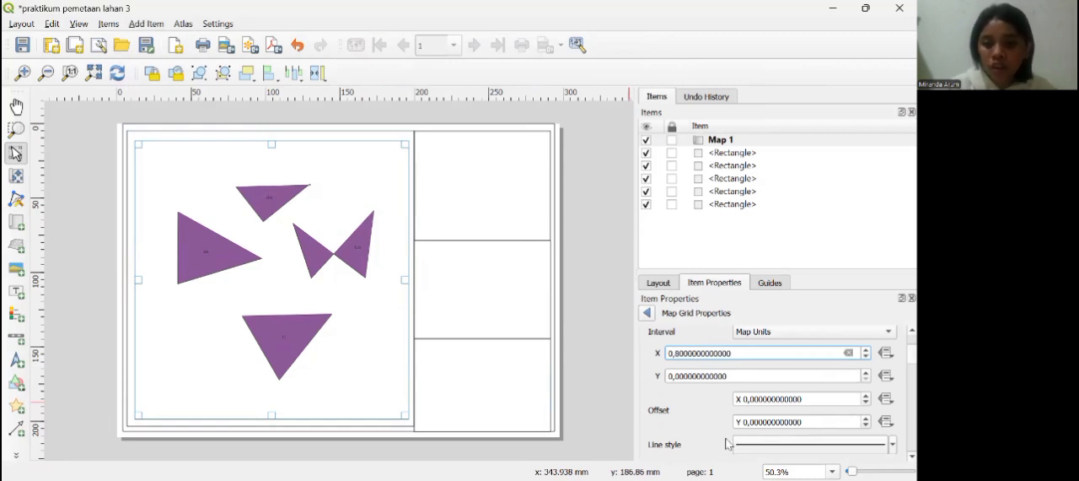
pyautogui.click(677, 373)
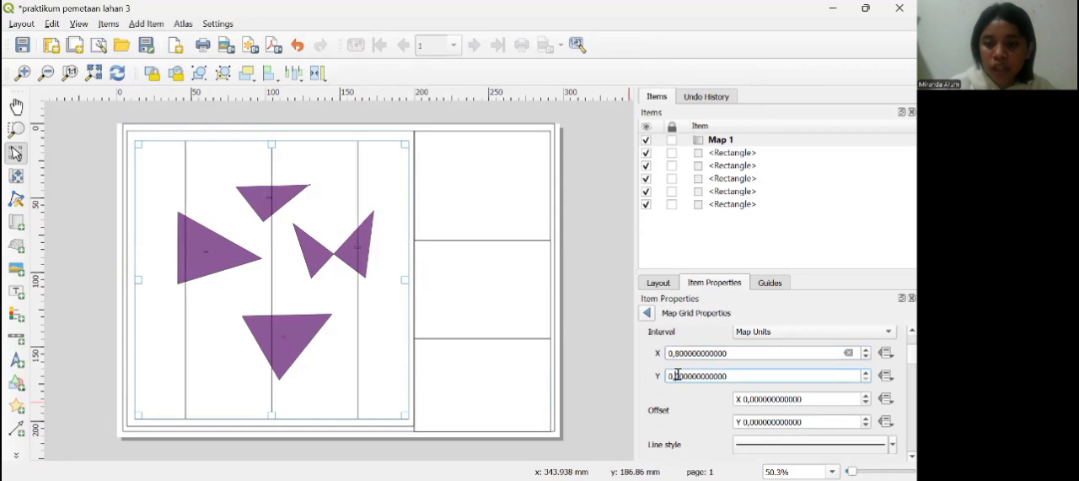
pyautogui.doubleClick(677, 374)
pyautogui.click(677, 374)
pyautogui.write('8')
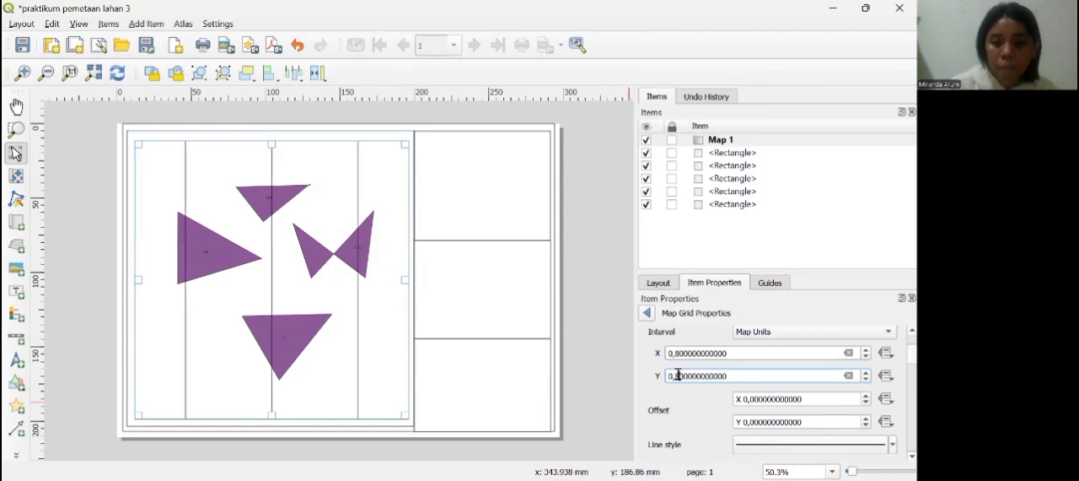
pyautogui.click(271, 340)
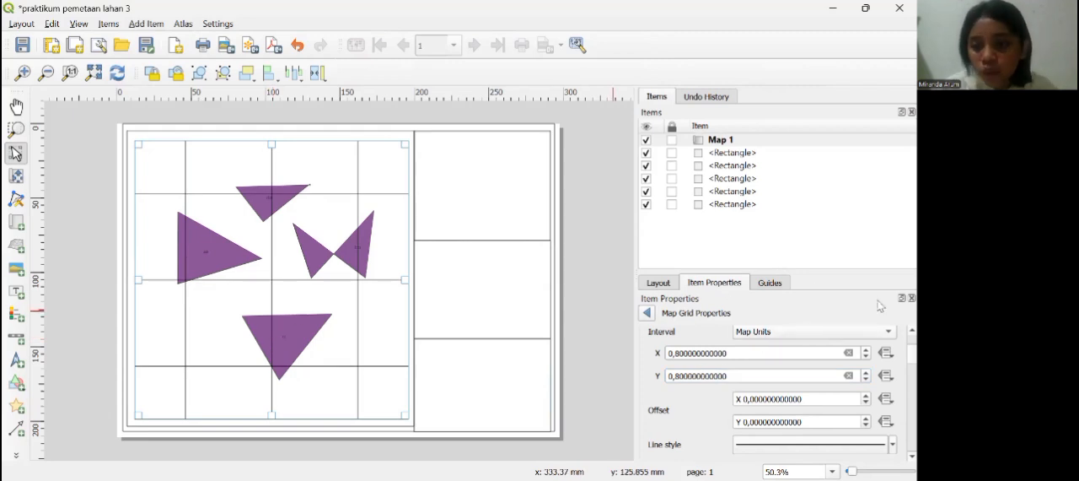
# Step: Enable coordinate drawing for the map grid
pyautogui.scroll(-10, 896, 356)
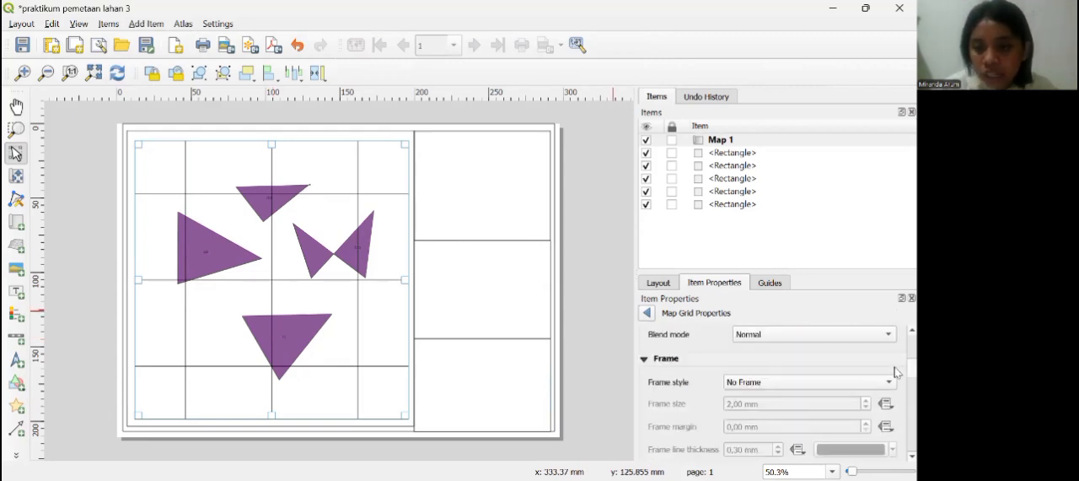
pyautogui.scroll(-5, 896, 396)
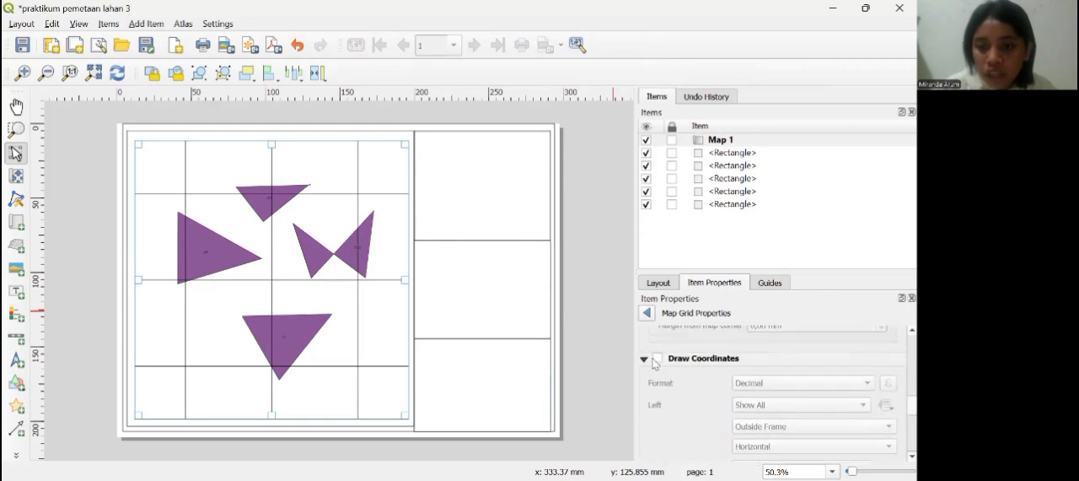
pyautogui.click(657, 359)
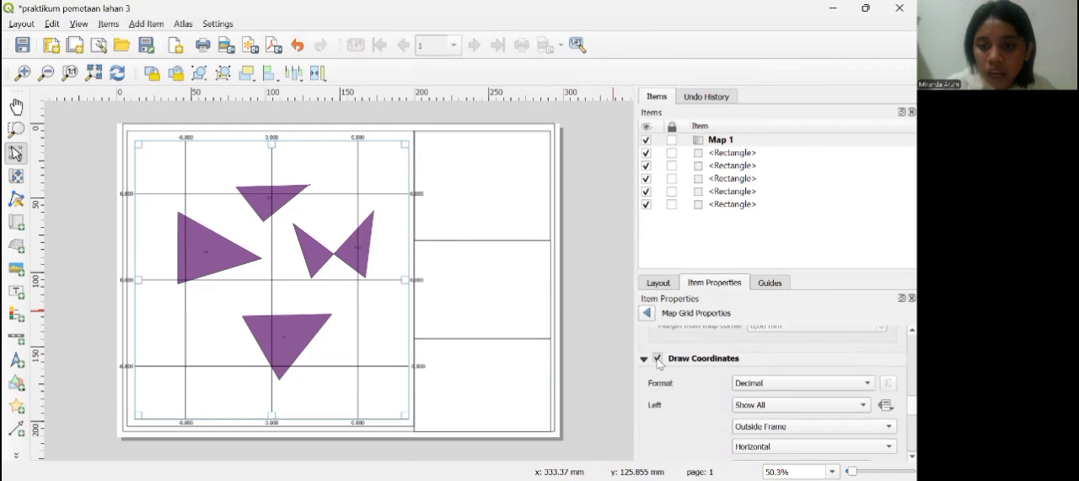
pyautogui.click(657, 359)
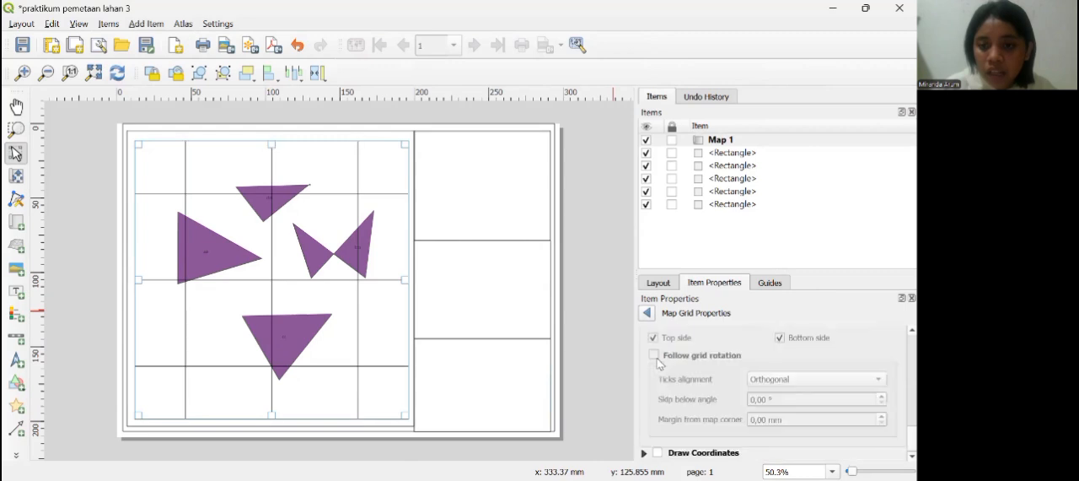
pyautogui.click(658, 453)
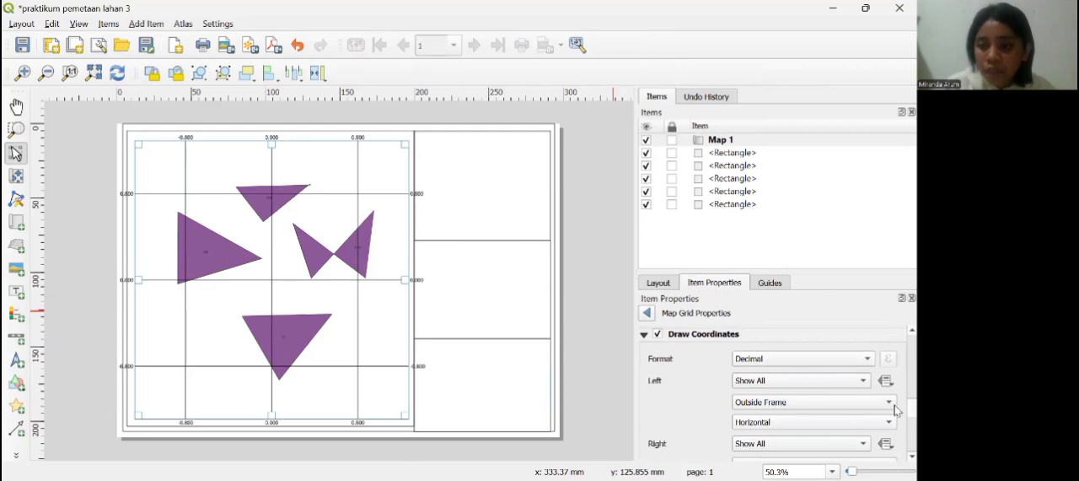
# Step: Set the grid coordinates on the map's left and right sides to Vertical Ascending
pyautogui.scroll(-3, 897, 413)
pyautogui.scroll(2, 894, 396)
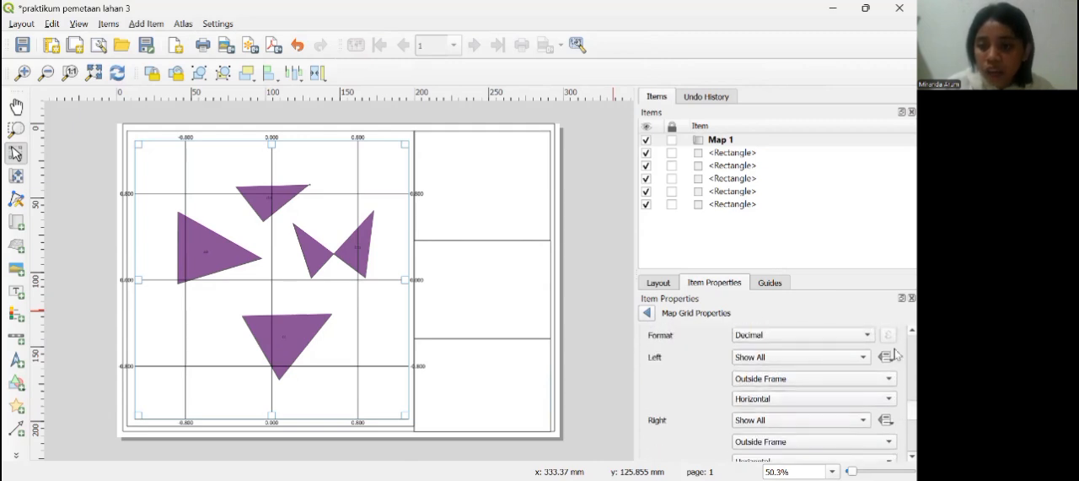
pyautogui.click(890, 402)
pyautogui.click(853, 414)
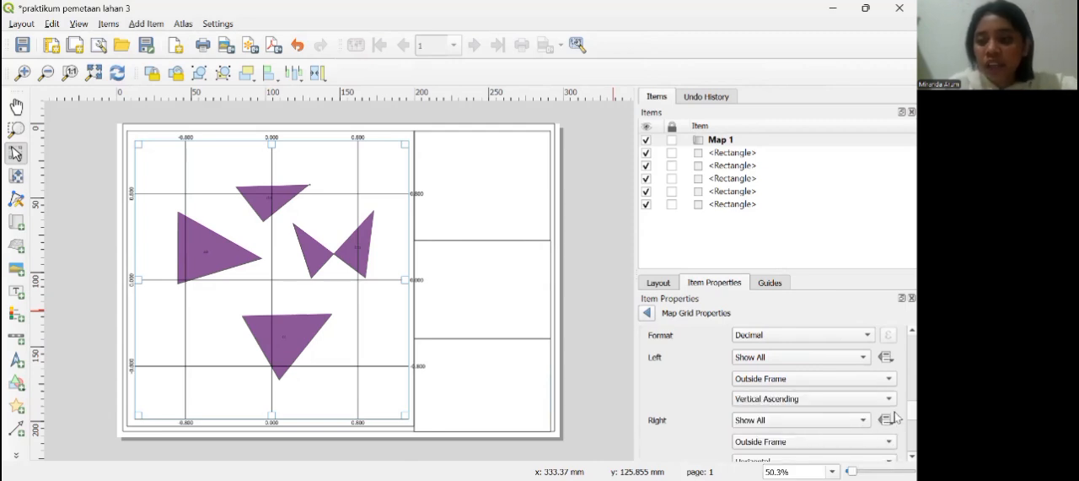
pyautogui.scroll(-3, 895, 416)
pyautogui.scroll(2, 895, 421)
pyautogui.scroll(-2, 895, 430)
pyautogui.scroll(2, 895, 430)
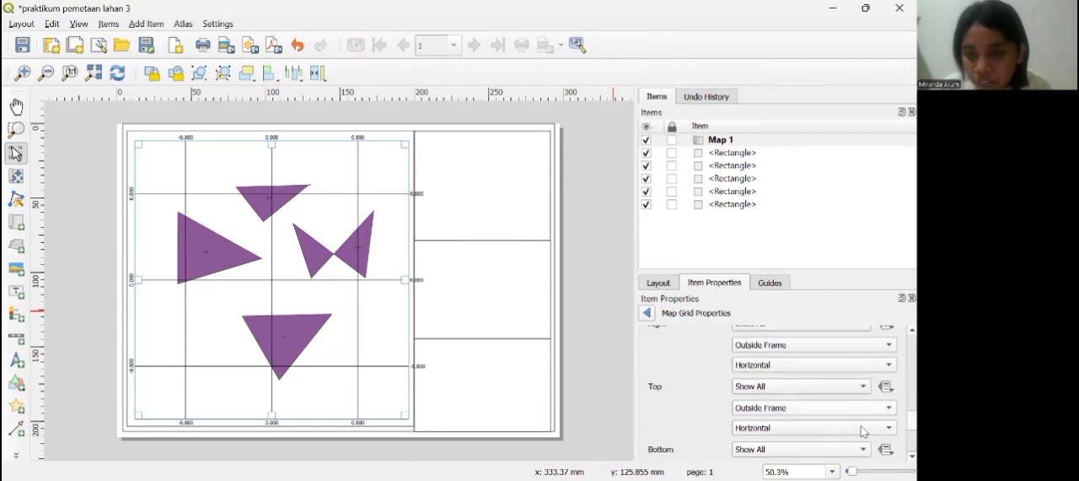
pyautogui.click(890, 365)
pyautogui.click(795, 384)
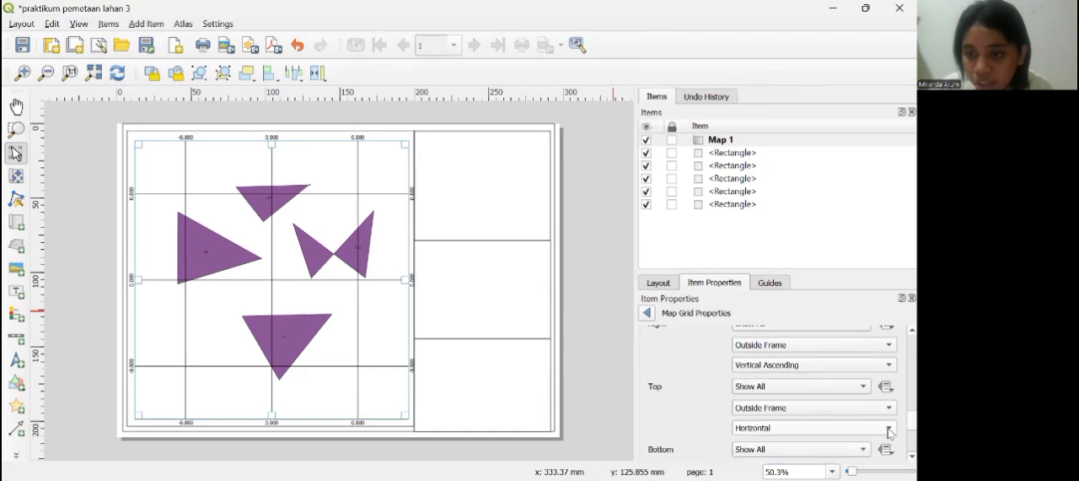
# Step: Set the grid coordinates on the map's top and bottom sides to Vertical Ascending
pyautogui.click(890, 430)
pyautogui.click(795, 433)
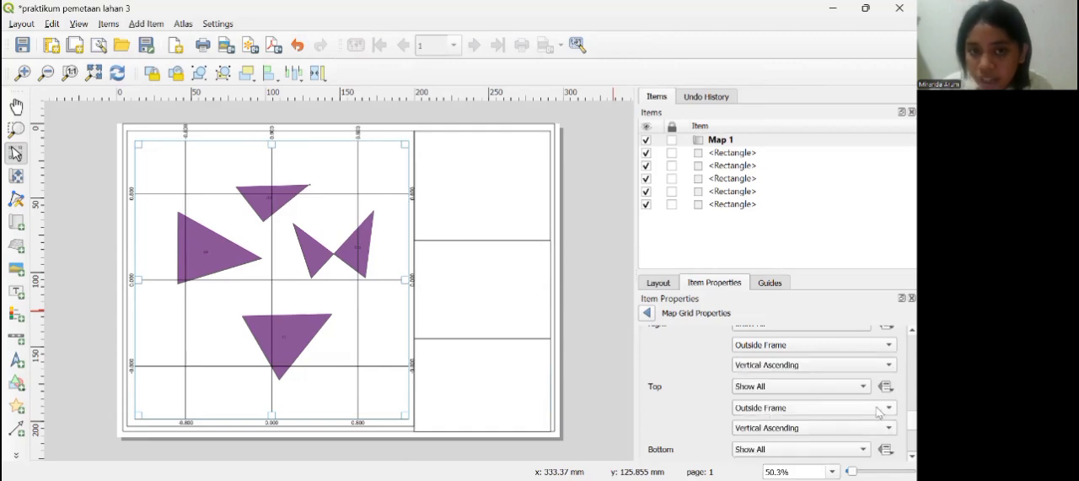
pyautogui.scroll(-5, 897, 418)
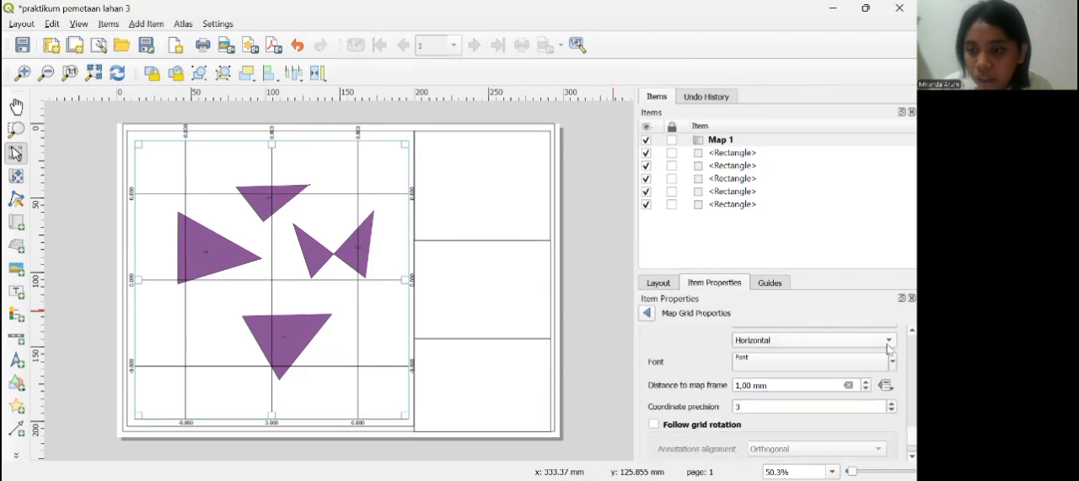
pyautogui.click(884, 343)
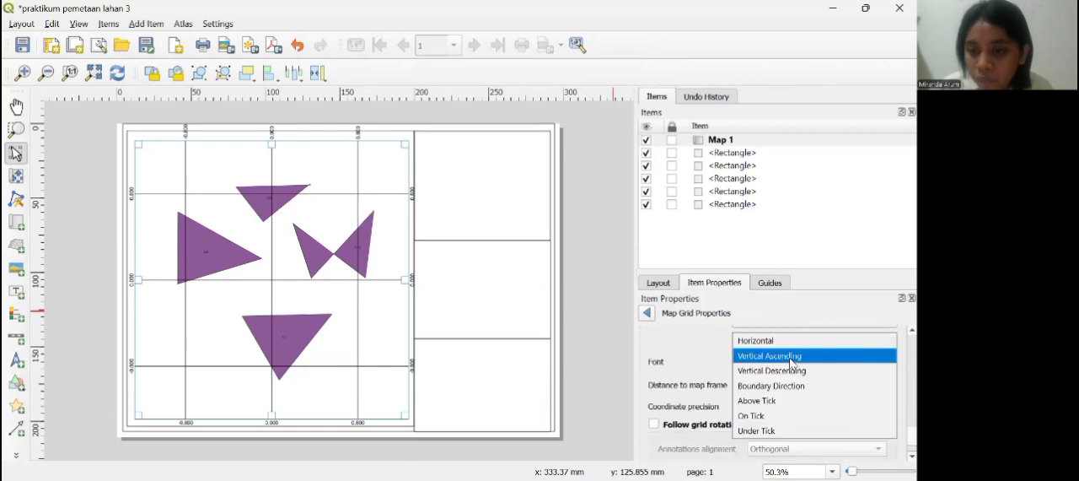
pyautogui.click(793, 356)
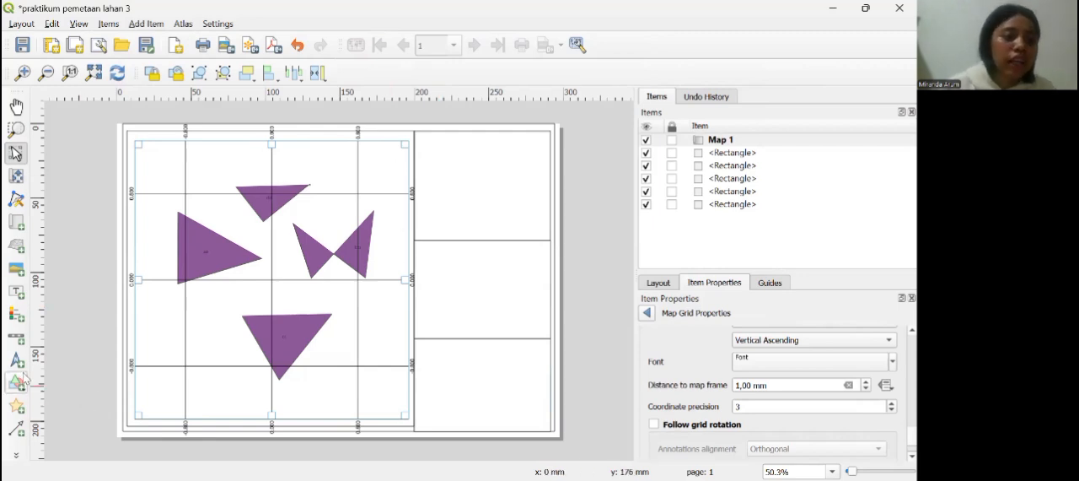
# Step: Add a text label across the upper part of the layout's top side box and clear its placeholder text
pyautogui.click(16, 291)
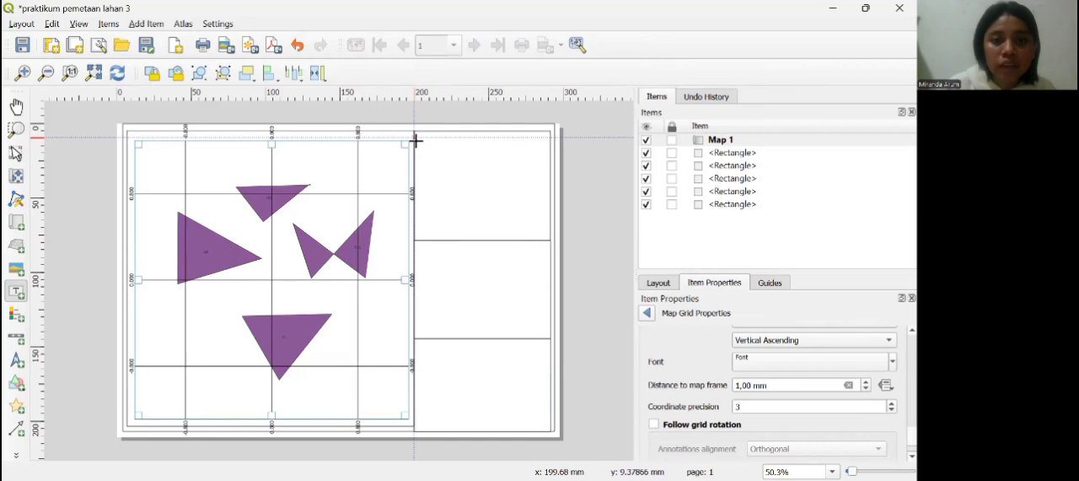
pyautogui.moveTo(420, 138); pyautogui.dragTo(546, 201)
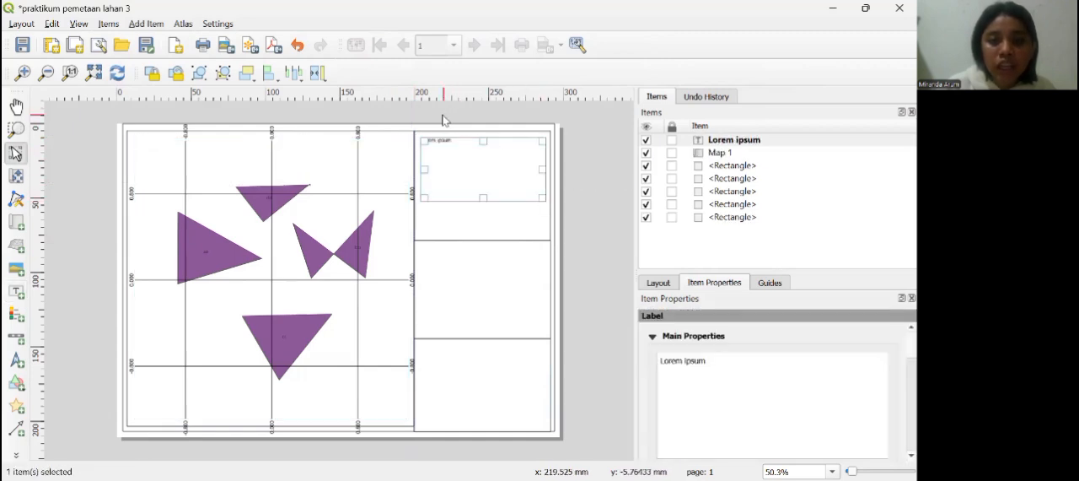
pyautogui.press('BackSpace')
pyautogui.press('BackSpace')
pyautogui.press('BackSpace')
pyautogui.press('BackSpace')
pyautogui.press('BackSpace')
pyautogui.press('BackSpace')
pyautogui.press('BackSpace')
pyautogui.press('BackSpace')
pyautogui.press('BackSpace')
pyautogui.press('BackSpace')
pyautogui.press('BackSpace')
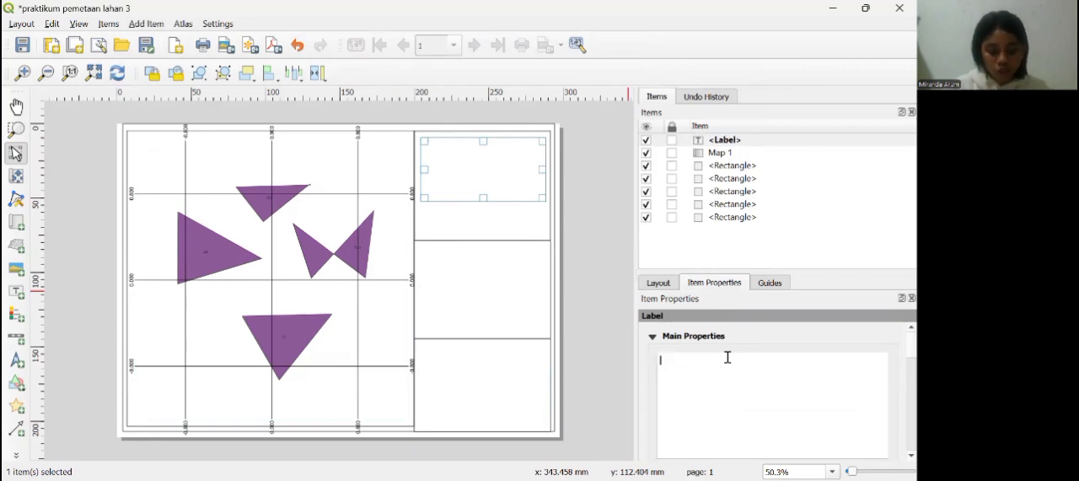
# Step: Enter "PETA CETAK PRAKTIKUM 1 MEMBUAT POLIGON, ATRIBUT TABLE, LAYOUT PETA" as the new label's text
pyautogui.write('P')
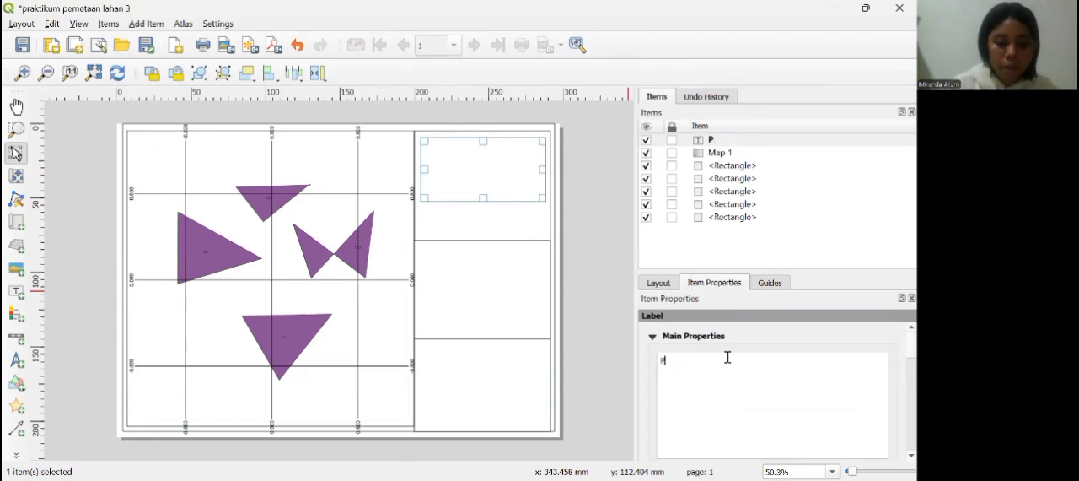
pyautogui.write('ETA CETAK')
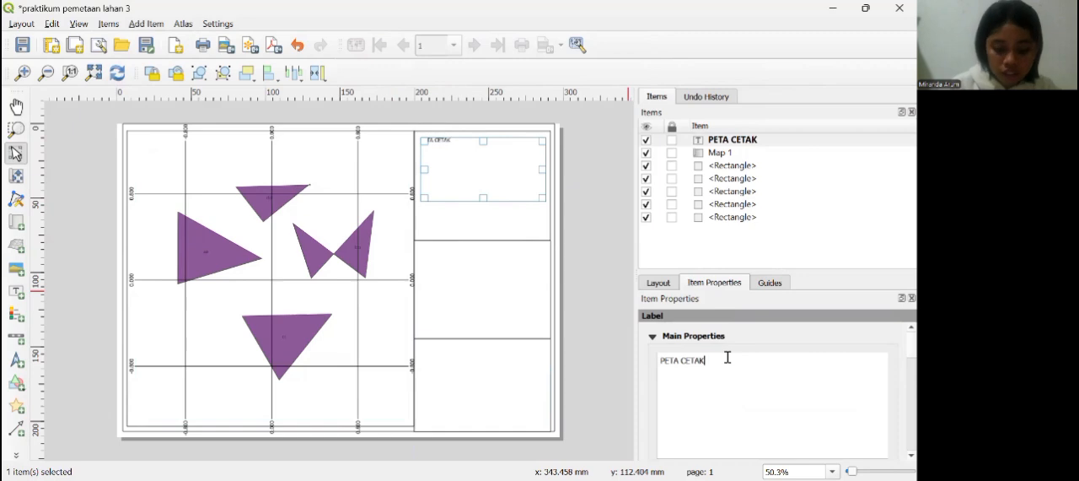
pyautogui.write(' PRAK')
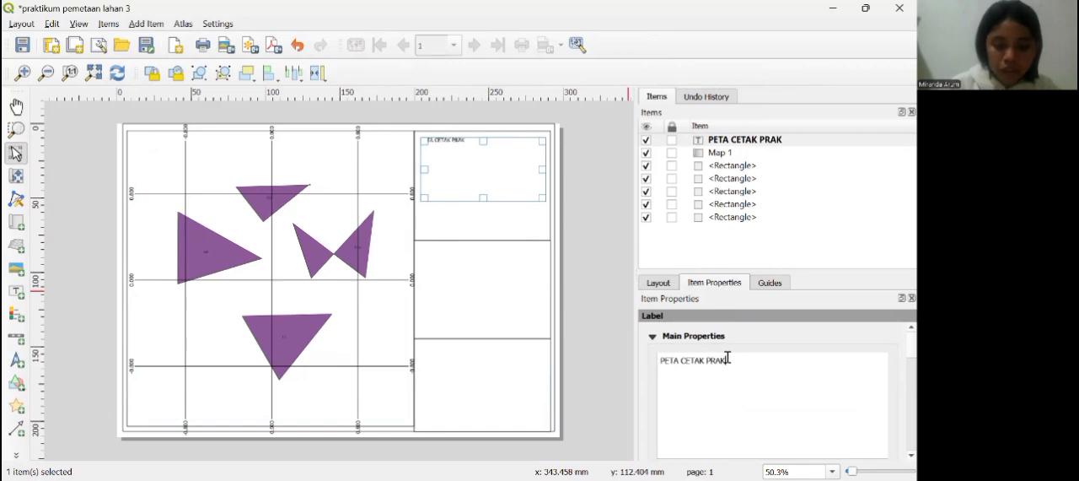
pyautogui.write('TIKUM 1 MEMBUAT')
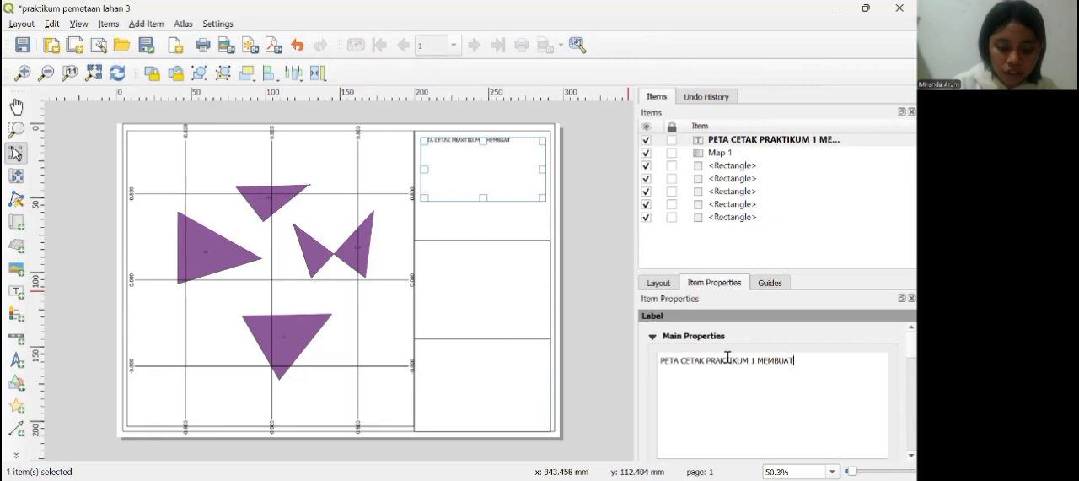
pyautogui.write(' POLIG')
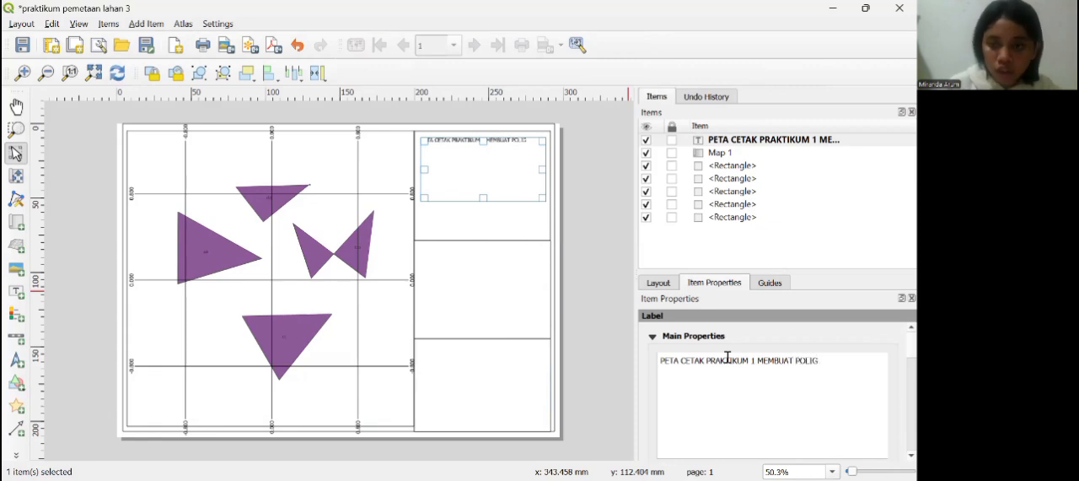
pyautogui.write('ON, ')
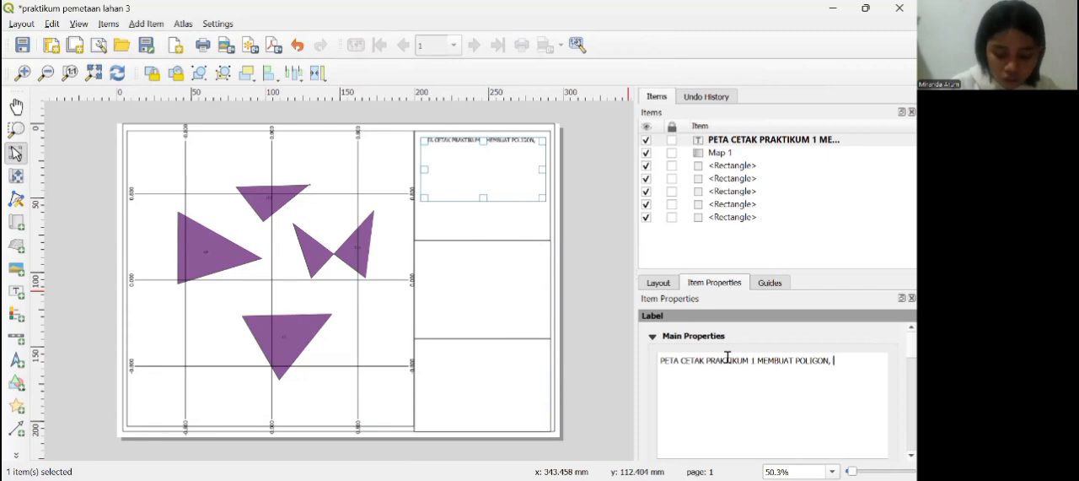
pyautogui.write('AT')
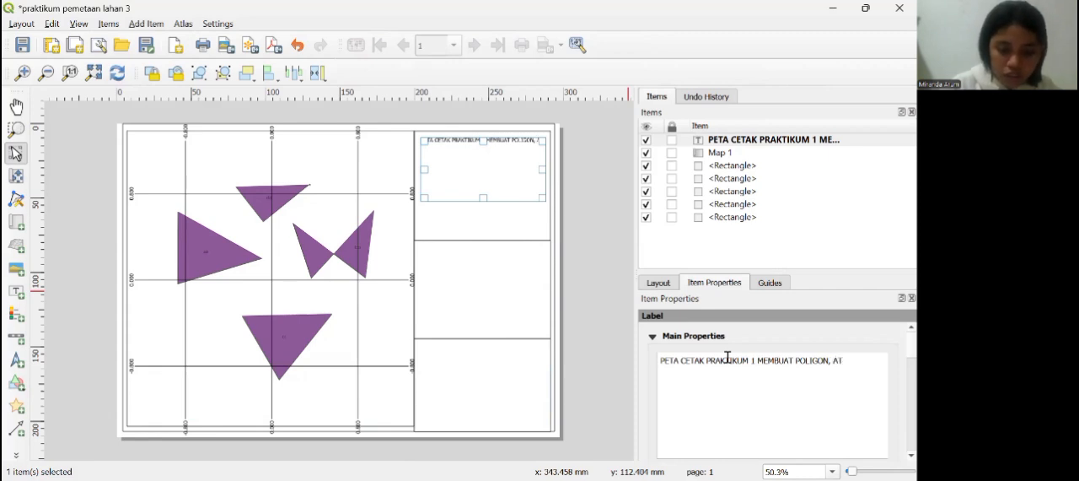
pyautogui.write('RIBUT')
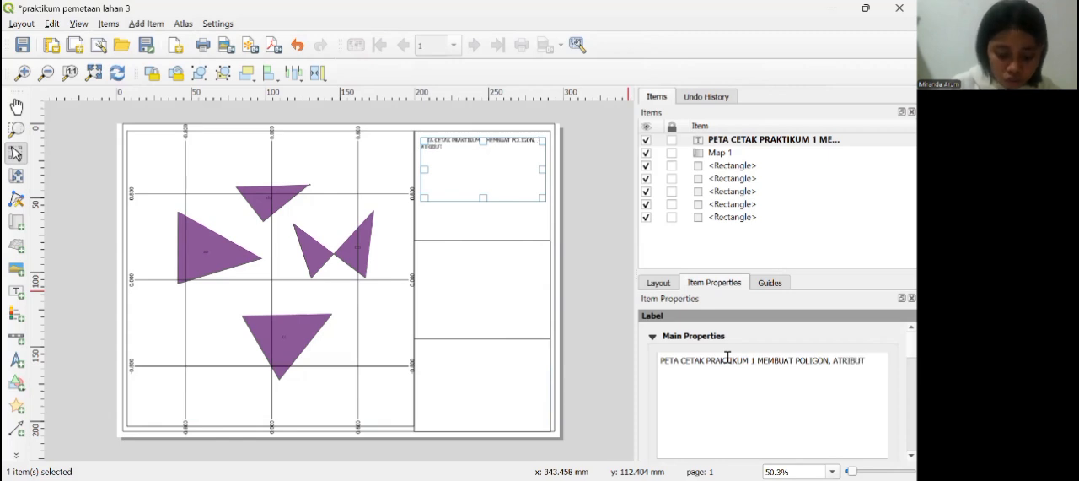
pyautogui.write(' TABLE')
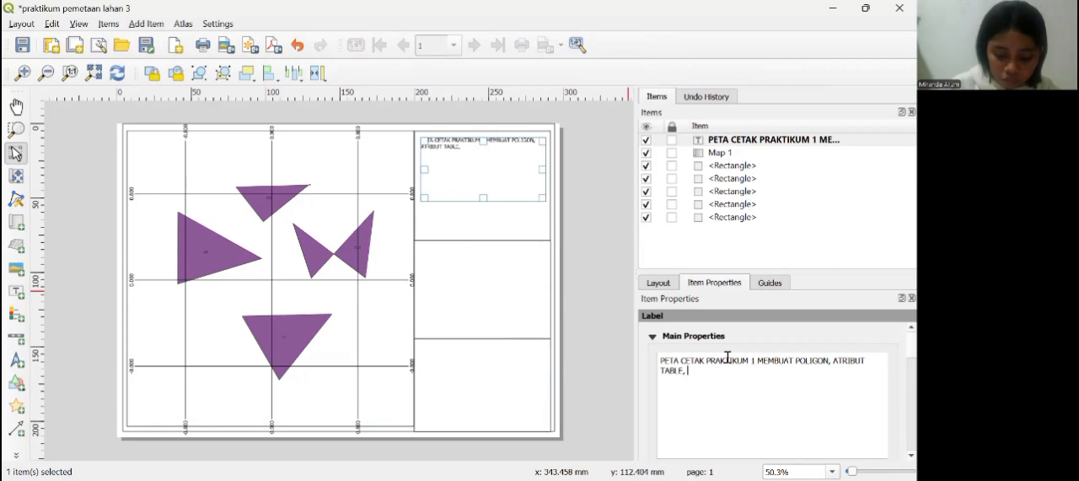
pyautogui.write(', L')
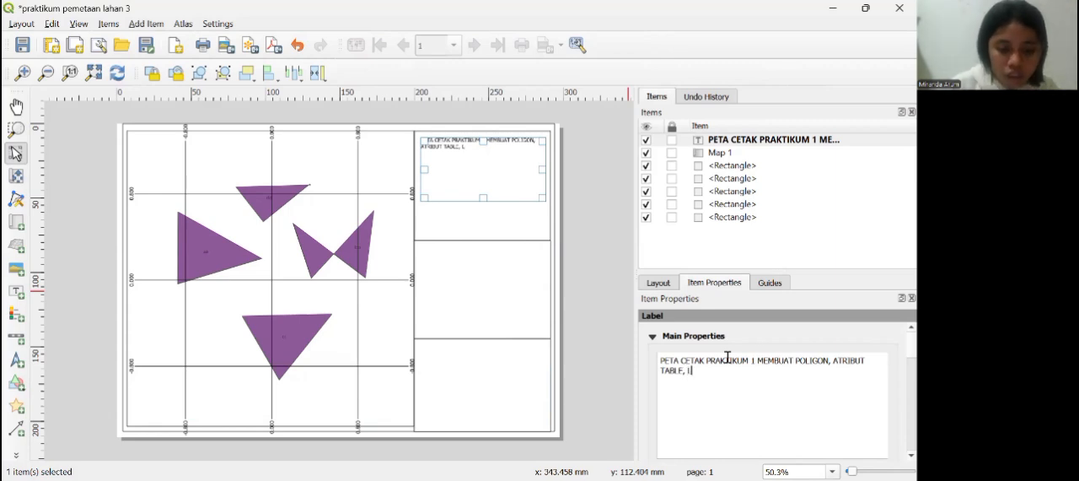
pyautogui.write('AYOUT PF')
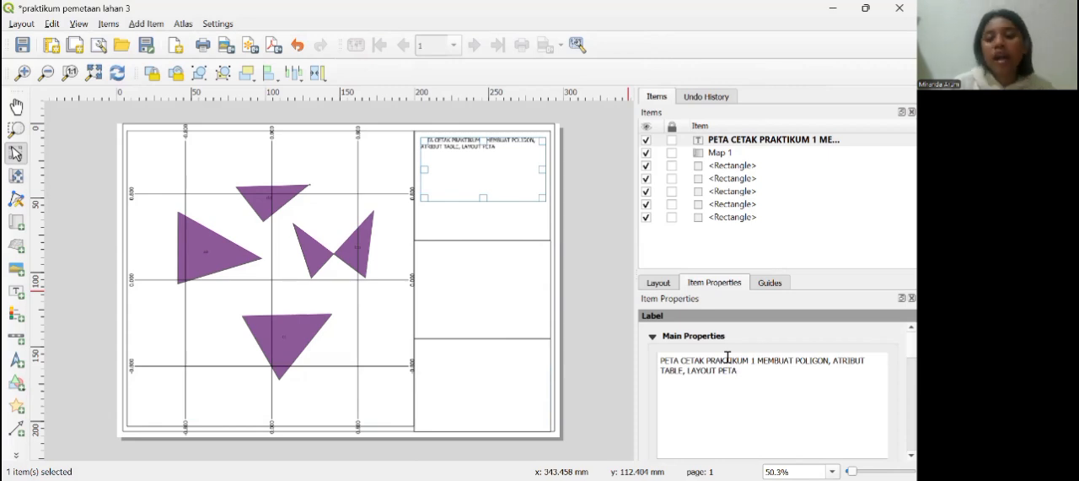
pyautogui.write('TA')
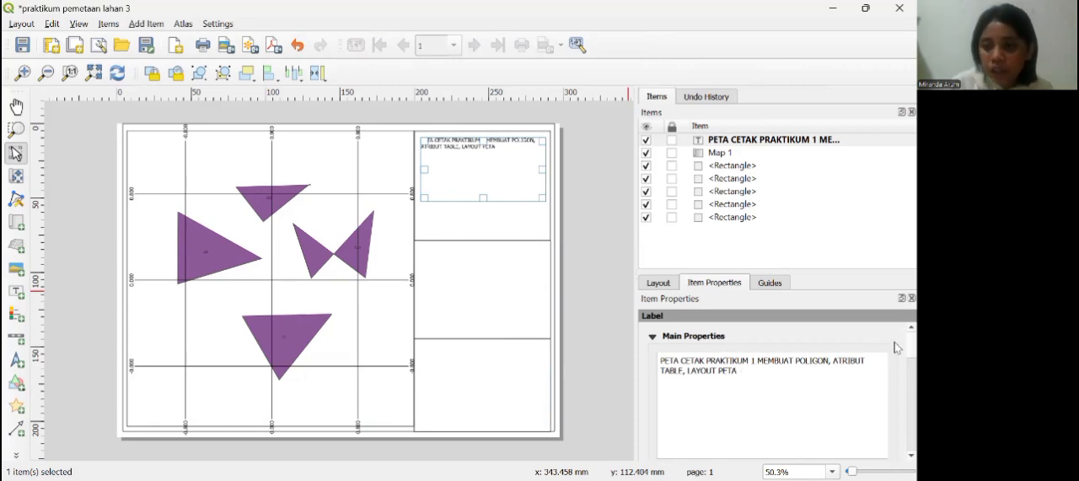
# Step: Set the title label's font size to 15
pyautogui.scroll(-2, 898, 361)
pyautogui.scroll(-3, 896, 361)
pyautogui.scroll(1, 895, 385)
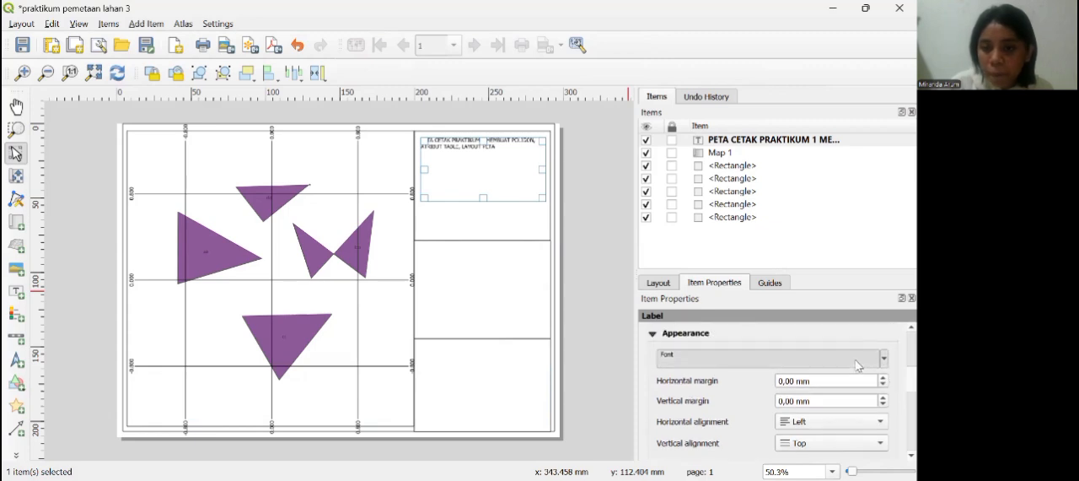
pyautogui.click(857, 364)
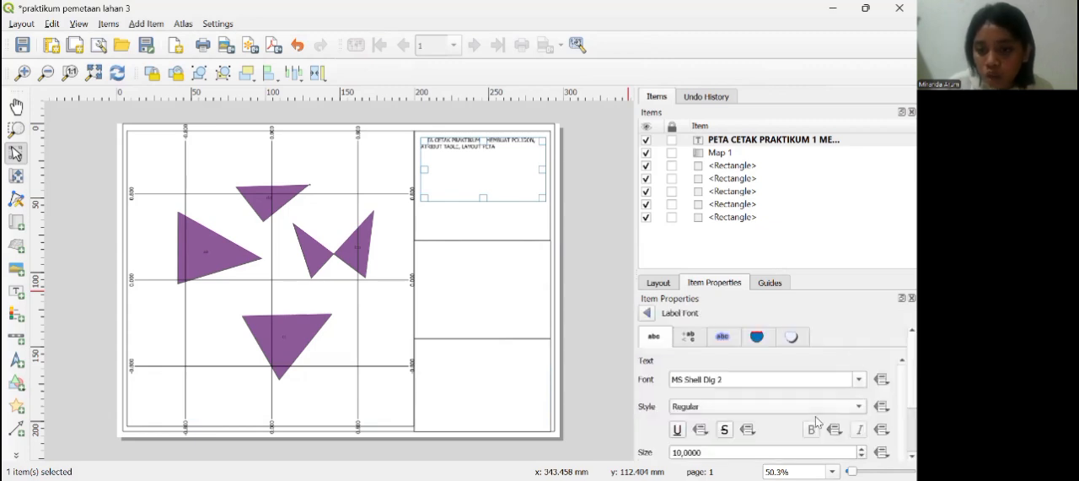
pyautogui.click(863, 448)
pyautogui.click(862, 449)
pyautogui.click(863, 449)
pyautogui.click(863, 449)
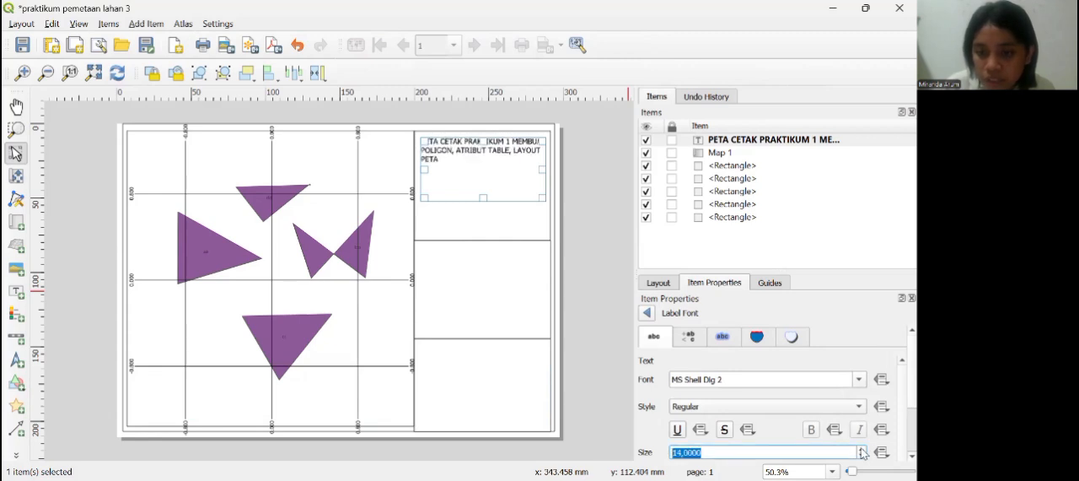
pyautogui.click(863, 449)
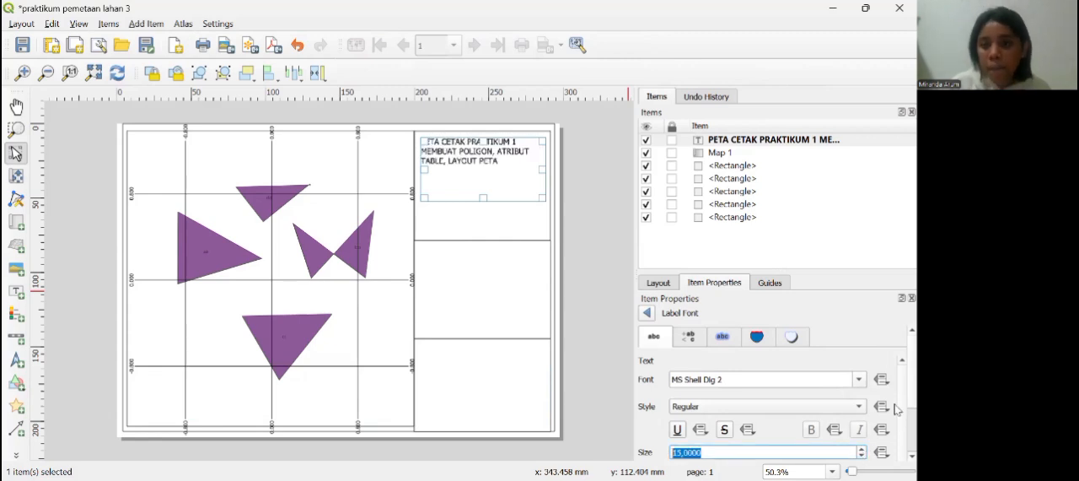
pyautogui.click(647, 311)
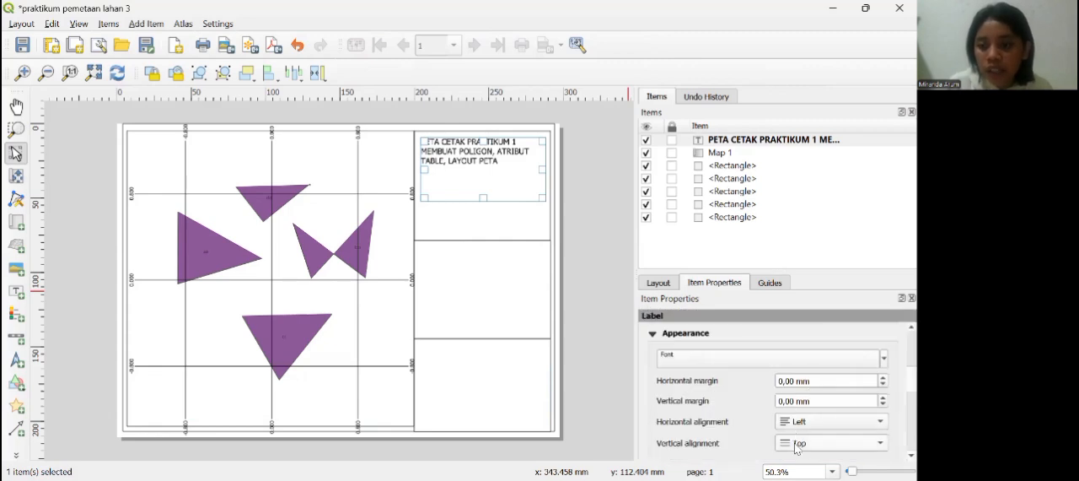
# Step: Align the title label's text to Vertical Center vertically and Center horizontally
pyautogui.click(796, 446)
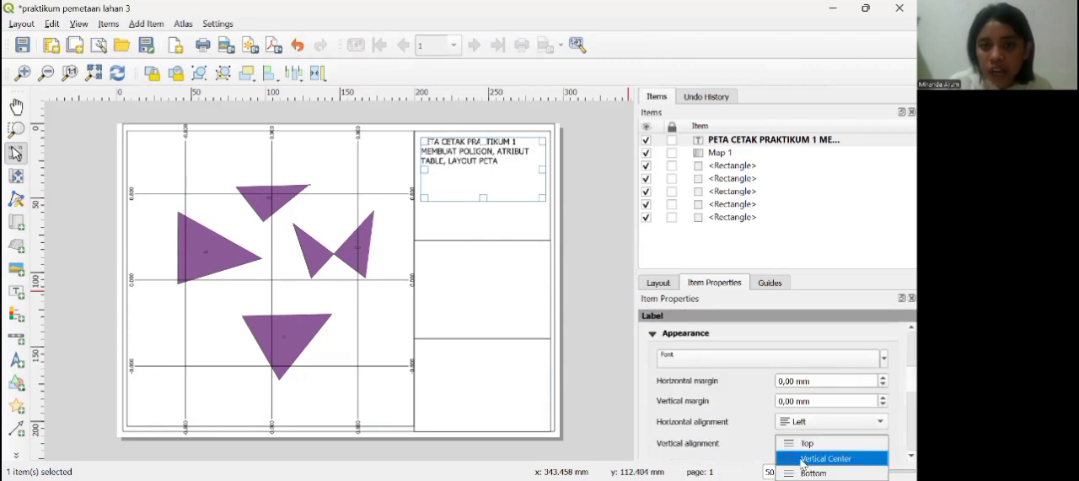
pyautogui.click(802, 459)
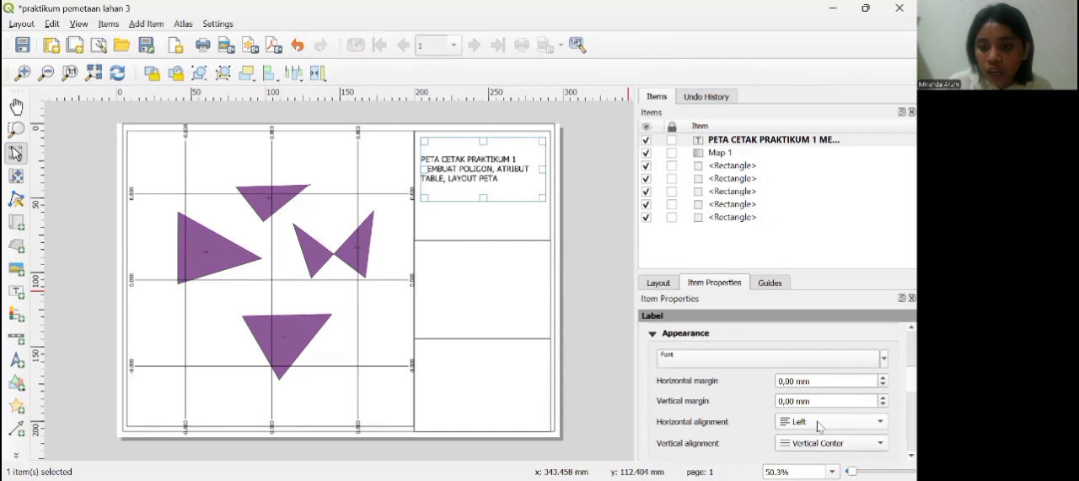
pyautogui.click(819, 423)
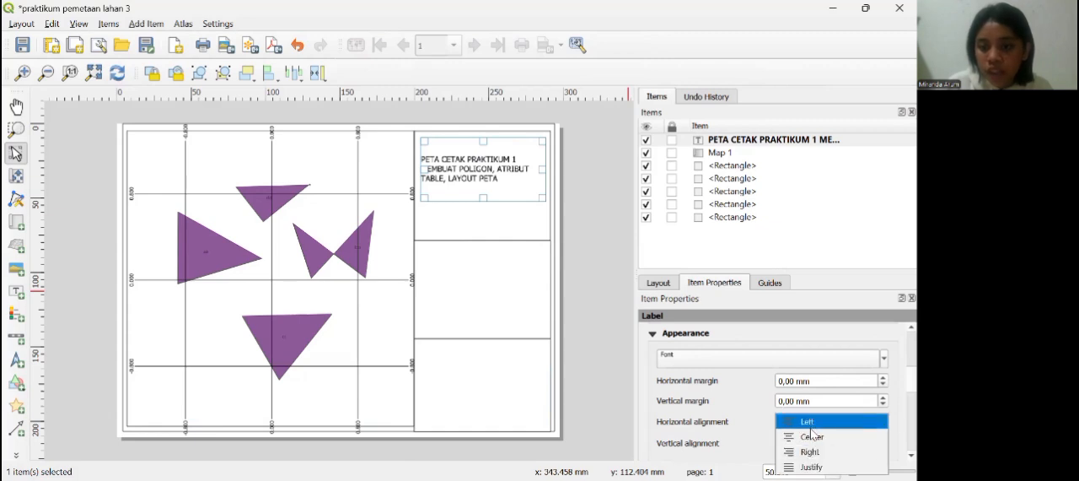
pyautogui.click(811, 437)
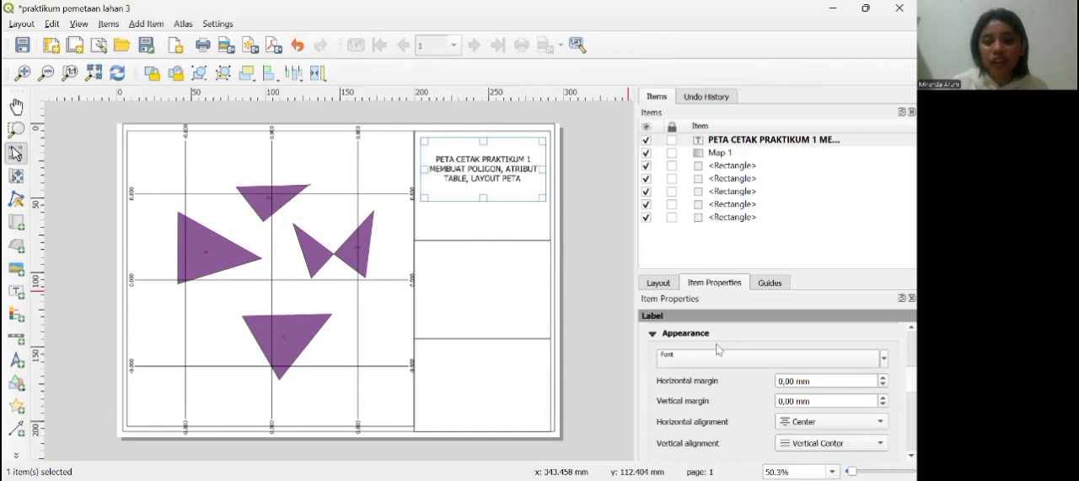
# Step: Add a scale bar for Map 1 in the top side box and centre it beneath the title label
pyautogui.click(16, 338)
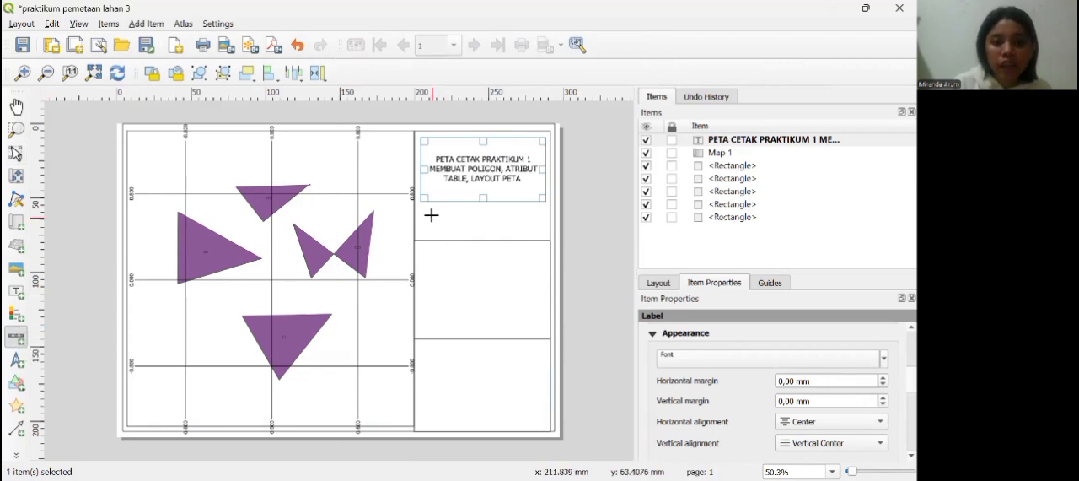
pyautogui.moveTo(426, 208); pyautogui.dragTo(545, 230)
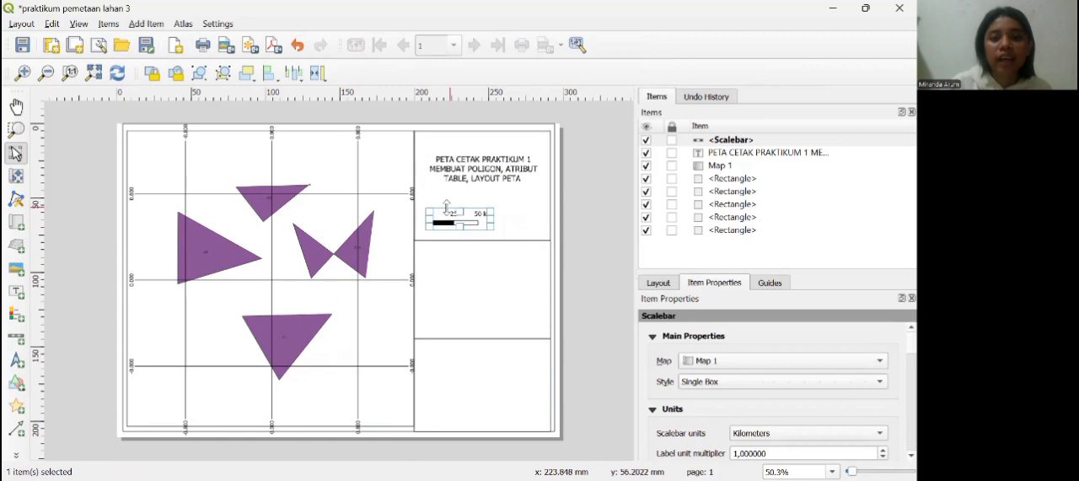
pyautogui.moveTo(459, 228); pyautogui.dragTo(523, 230)
pyautogui.moveTo(459, 217); pyautogui.dragTo(487, 211)
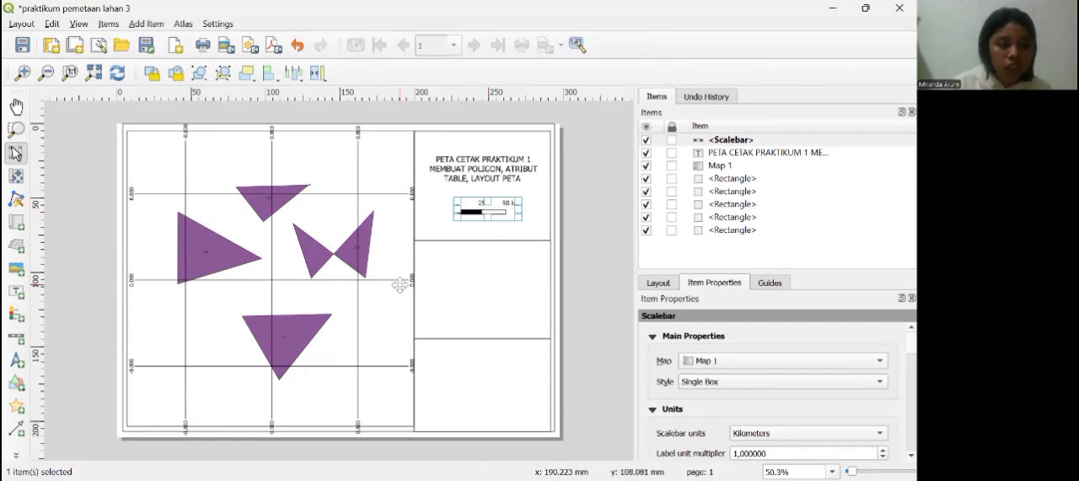
# Step: Add a legend for Map 1 in the middle side box and shift it slightly down
pyautogui.click(14, 315)
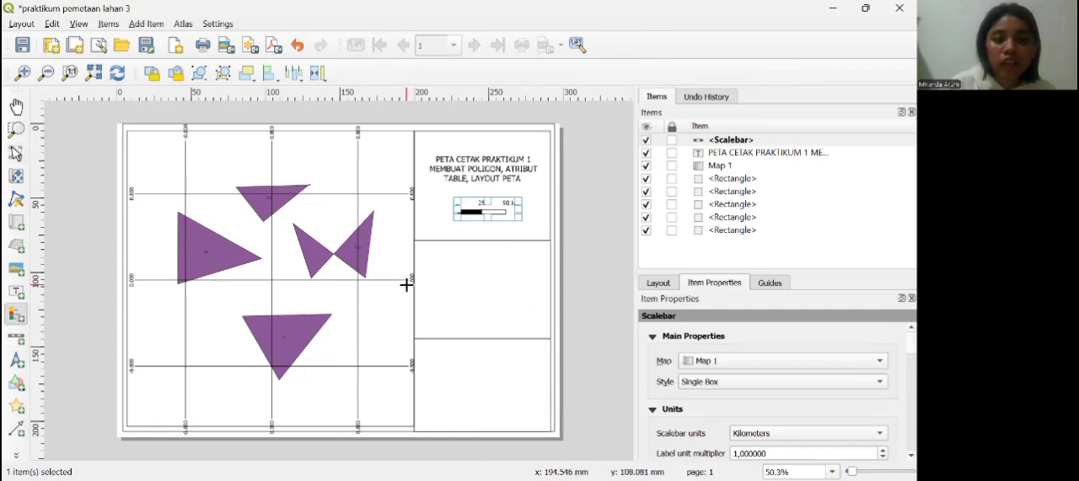
pyautogui.moveTo(421, 248); pyautogui.dragTo(546, 320)
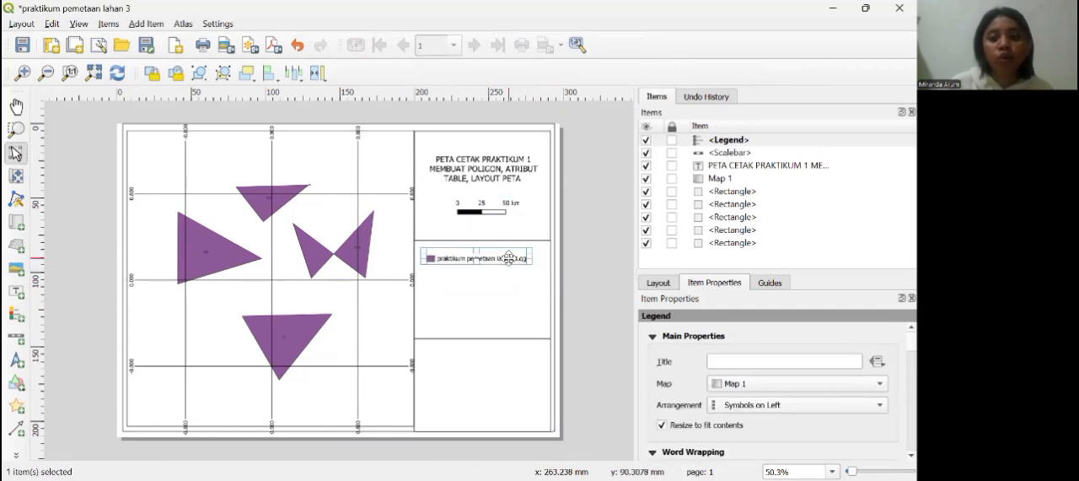
pyautogui.moveTo(508, 258); pyautogui.dragTo(508, 266)
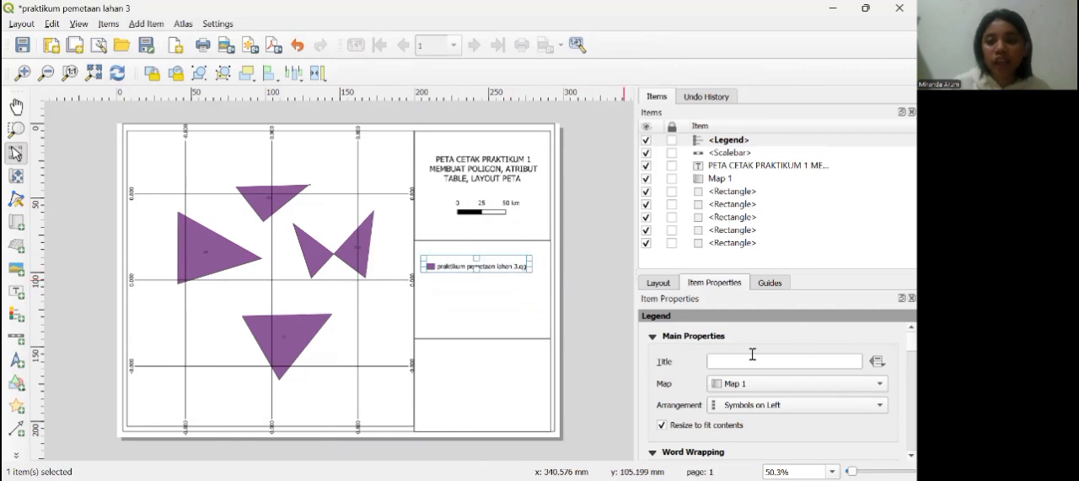
# Step: Set the legend's title to "keterangan"
pyautogui.click(740, 365)
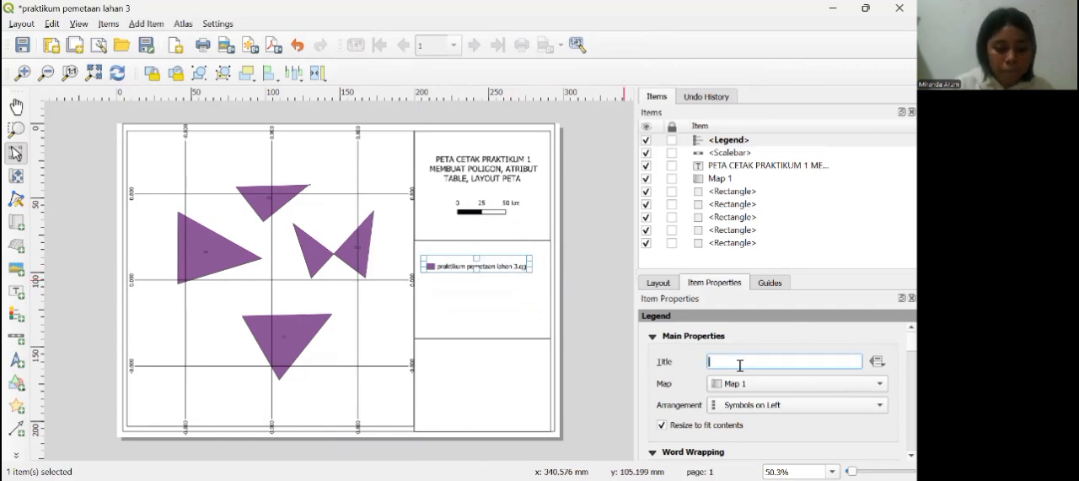
pyautogui.write('kW')
pyautogui.press('BackSpace')
pyautogui.write('E')
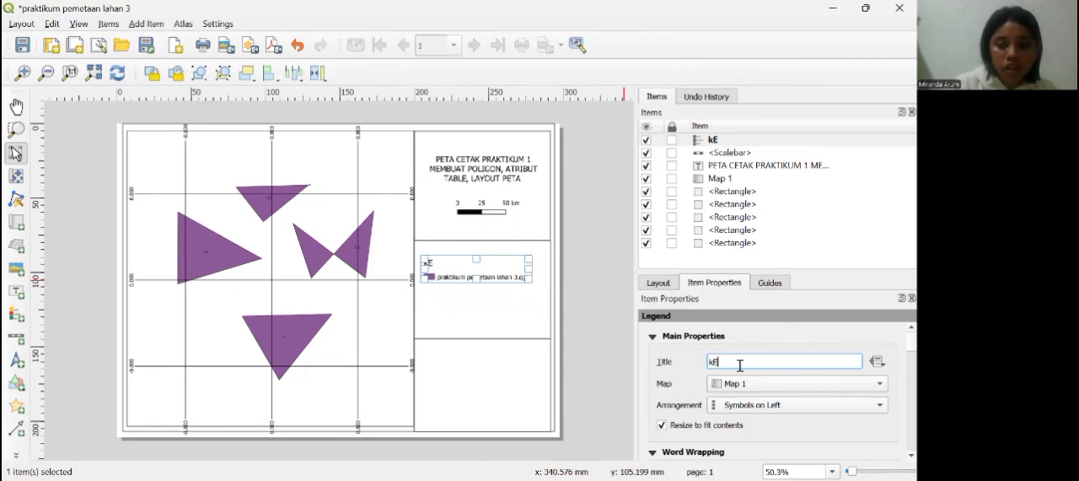
pyautogui.press('BackSpace')
pyautogui.press('BackSpace')
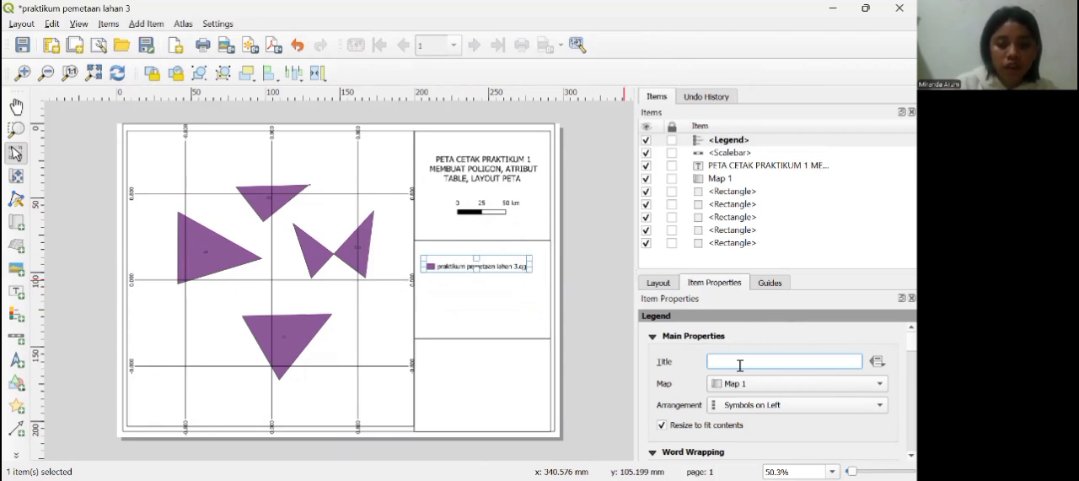
pyautogui.write('keterangan')
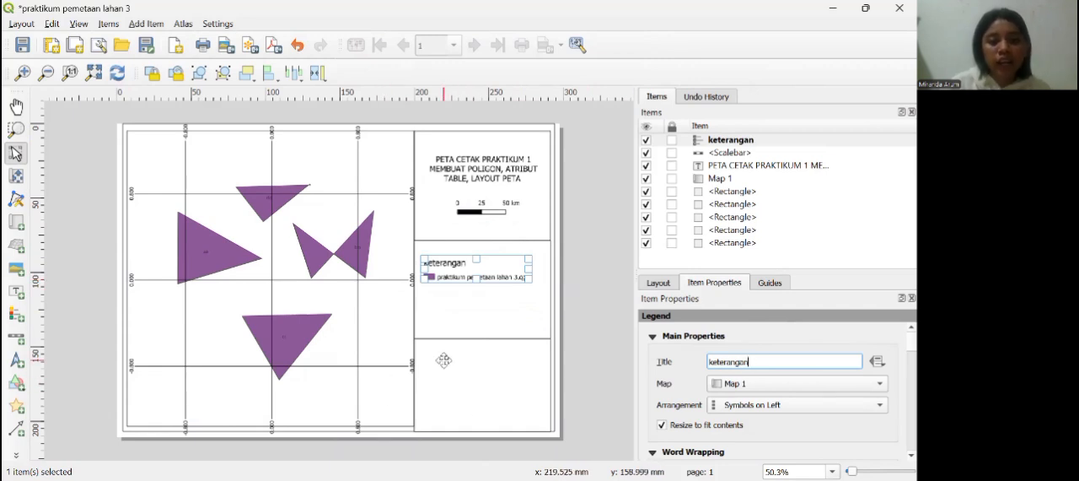
# Step: Add a text label filling the bottom side box and clear its placeholder text
pyautogui.click(16, 291)
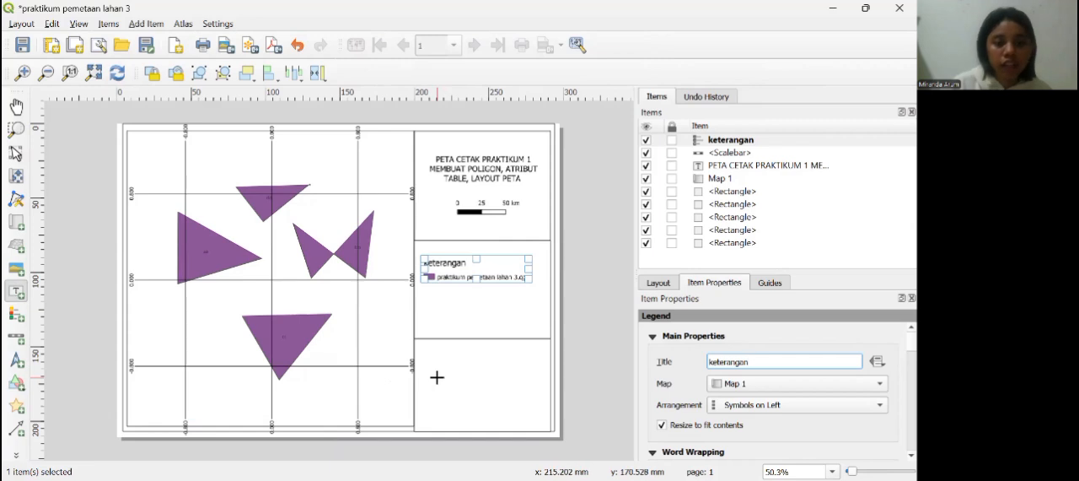
pyautogui.moveTo(423, 343); pyautogui.dragTo(546, 422)
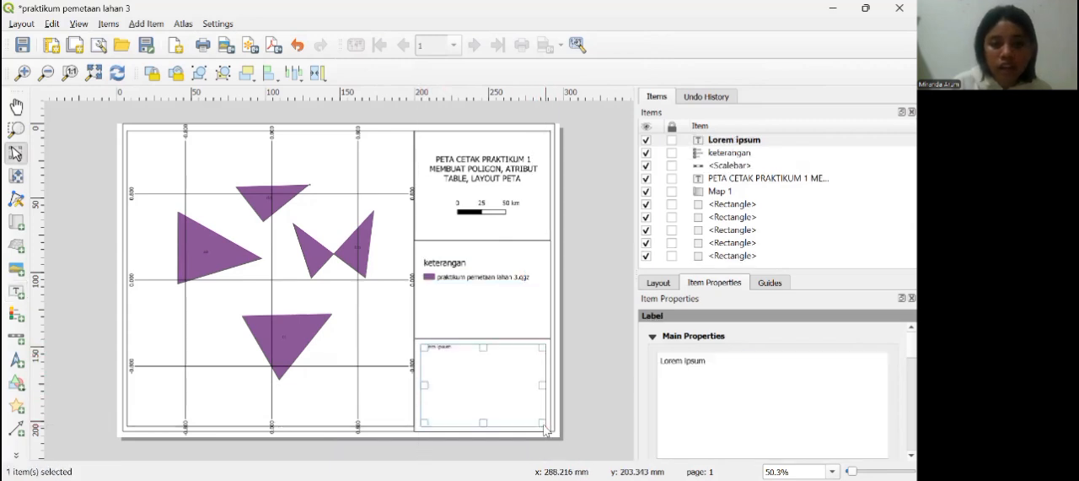
pyautogui.press('BackSpace')
pyautogui.press('BackSpace')
pyautogui.press('BackSpace')
pyautogui.press('BackSpace')
pyautogui.press('BackSpace')
pyautogui.press('BackSpace')
pyautogui.press('BackSpace')
pyautogui.press('BackSpace')
pyautogui.press('BackSpace')
pyautogui.press('BackSpace')
pyautogui.press('BackSpace')
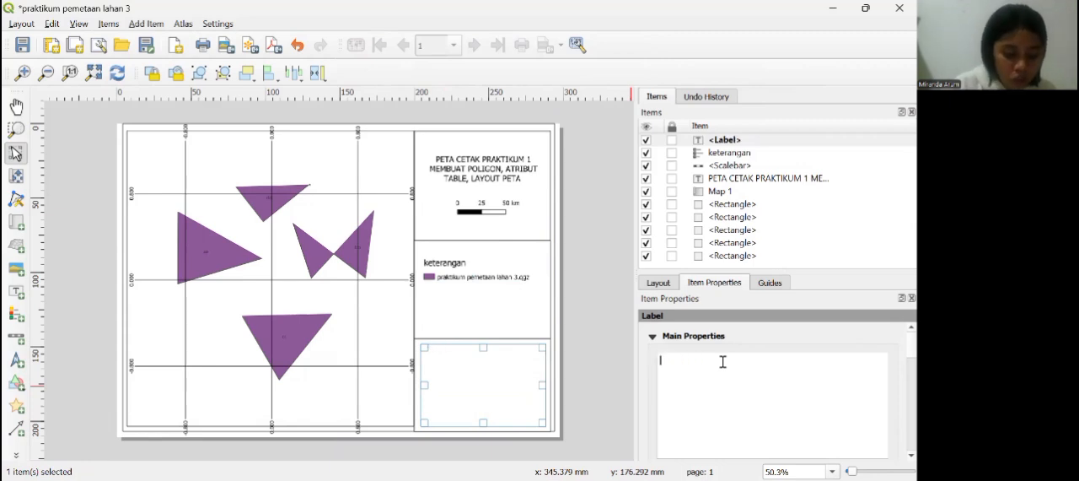
# Step: Enter the heading "SUMBER DATA:" in the new label, with "1. PENGOLAHAN DATA PRIBADI" on the line below
pyautogui.write('s')
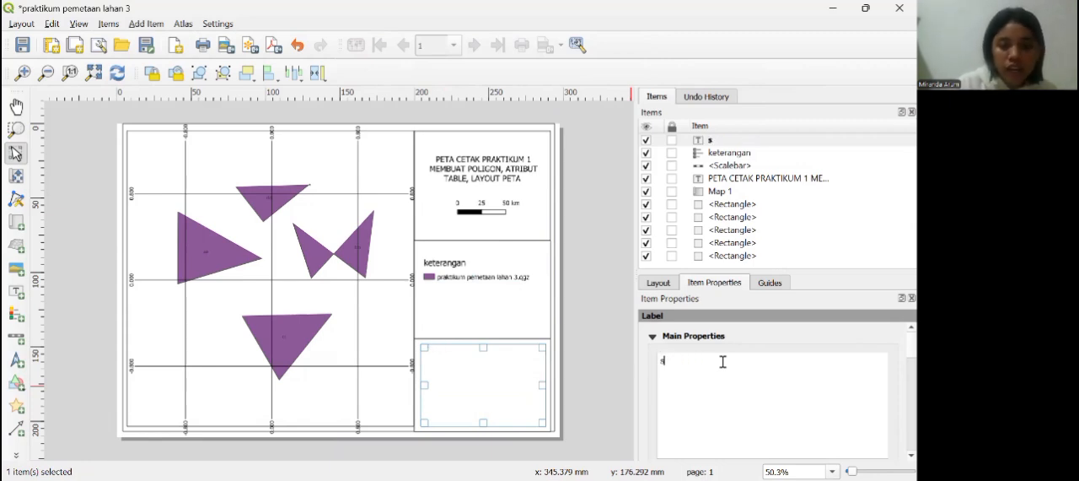
pyautogui.press('BackSpace')
pyautogui.write('S')
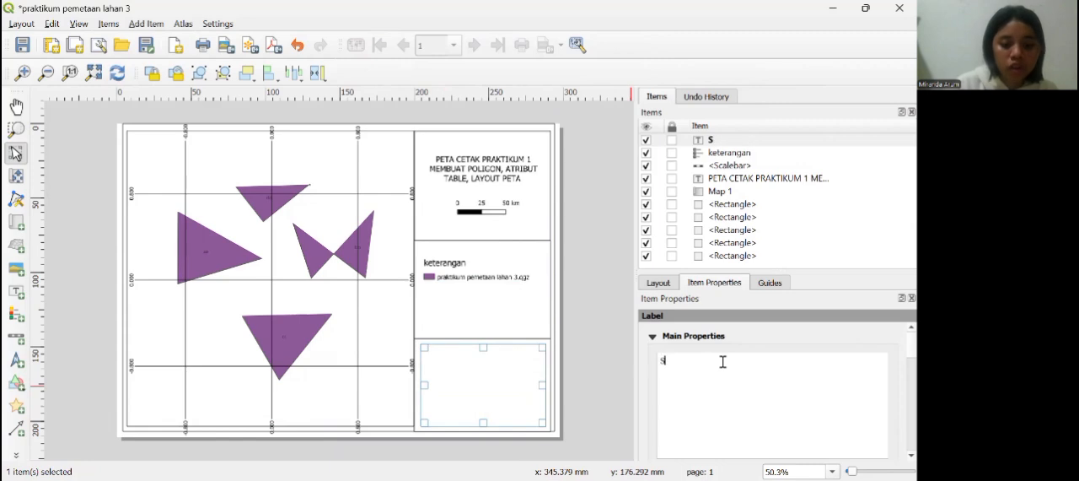
pyautogui.write('UMBER D')
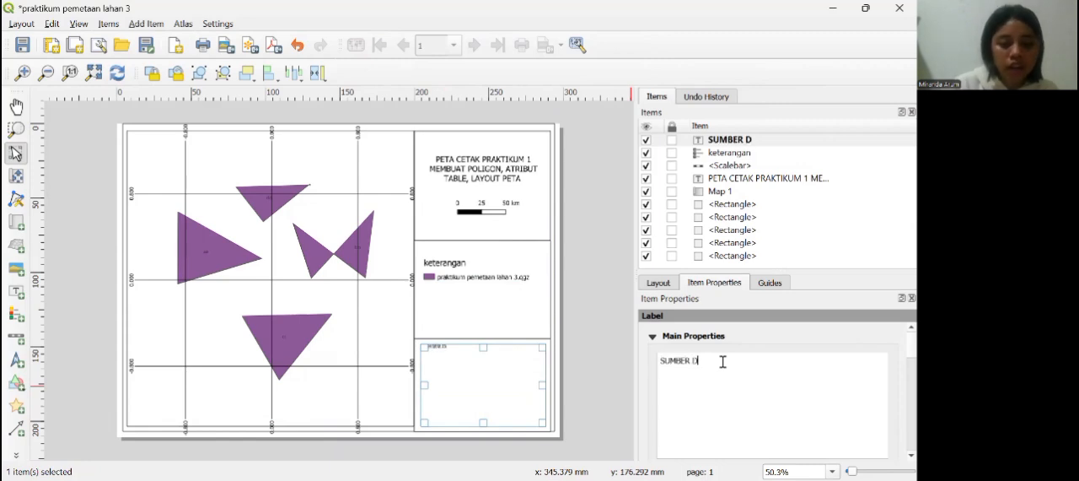
pyautogui.write('ATA: ')
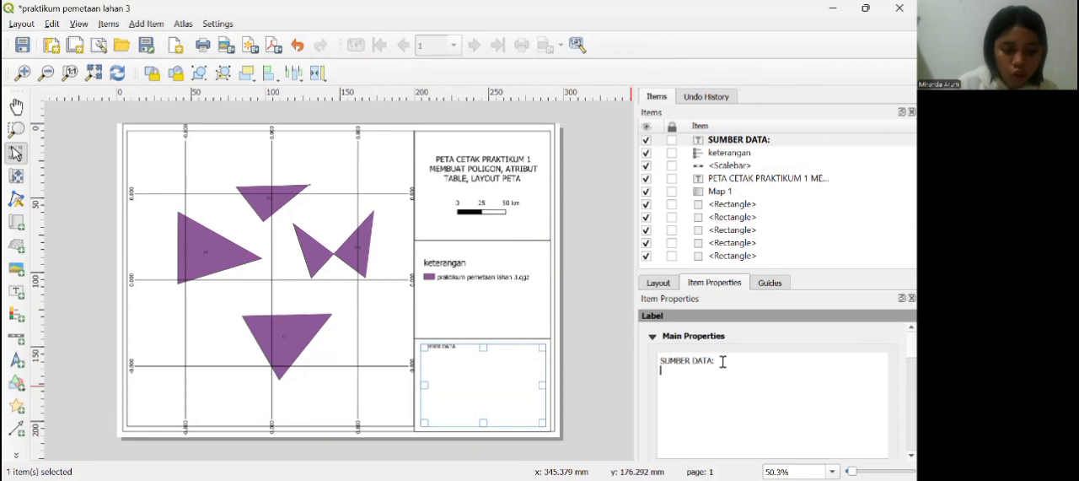
pyautogui.write('1. P')
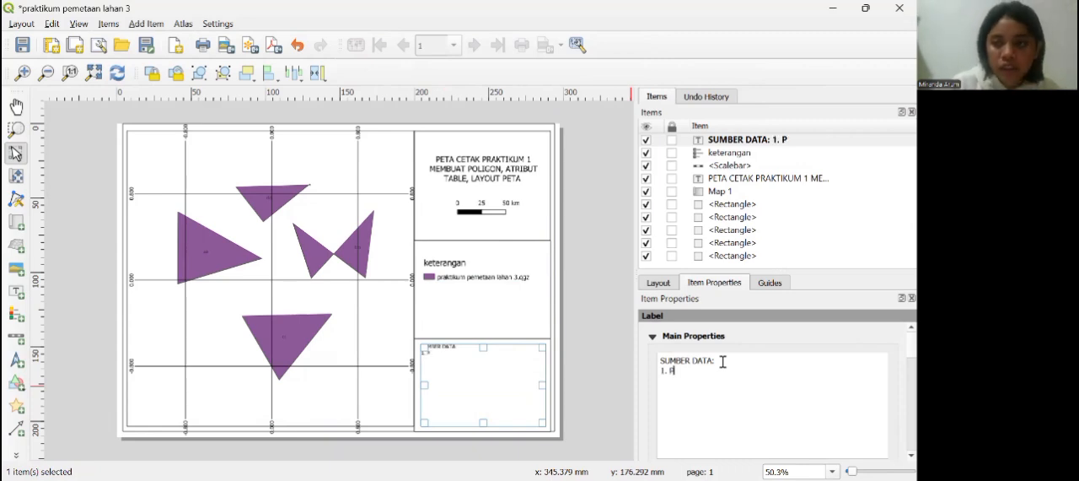
pyautogui.write('ENGOLAHA')
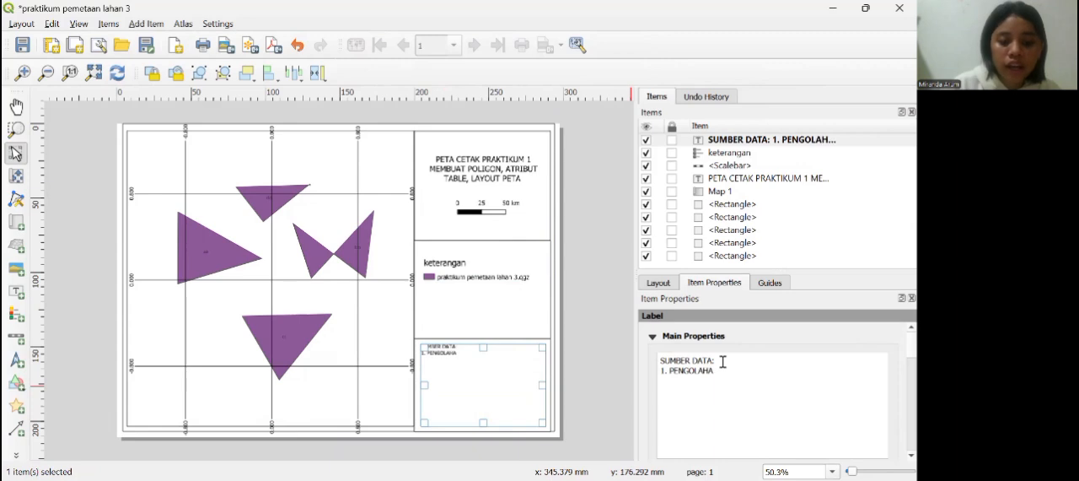
pyautogui.write('N DATA P')
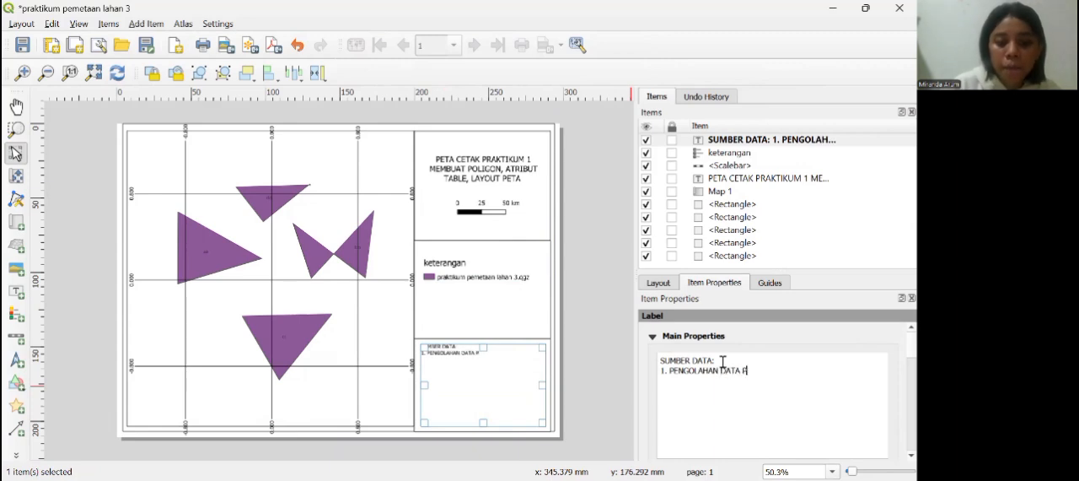
pyautogui.write('RIBADI')
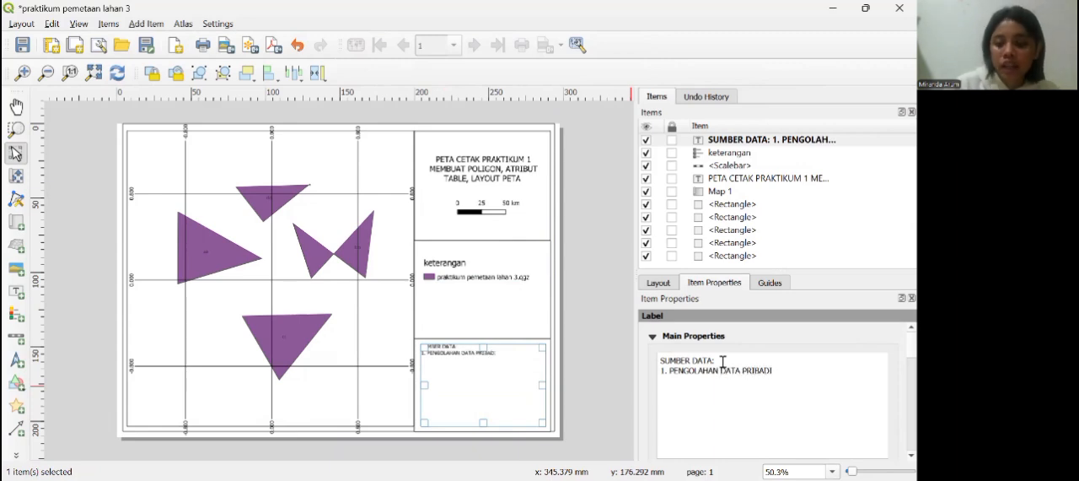
# Step: Leave a gap below the source entry and add "DIBUAT OLEH:" followed by the author's full name and student number in parentheses
pyautogui.press('Return')
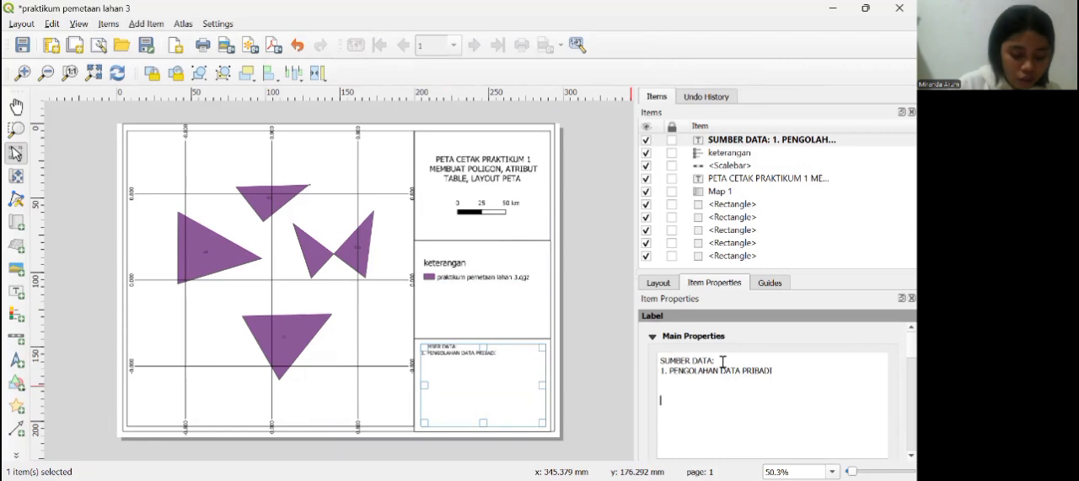
pyautogui.write('DI')
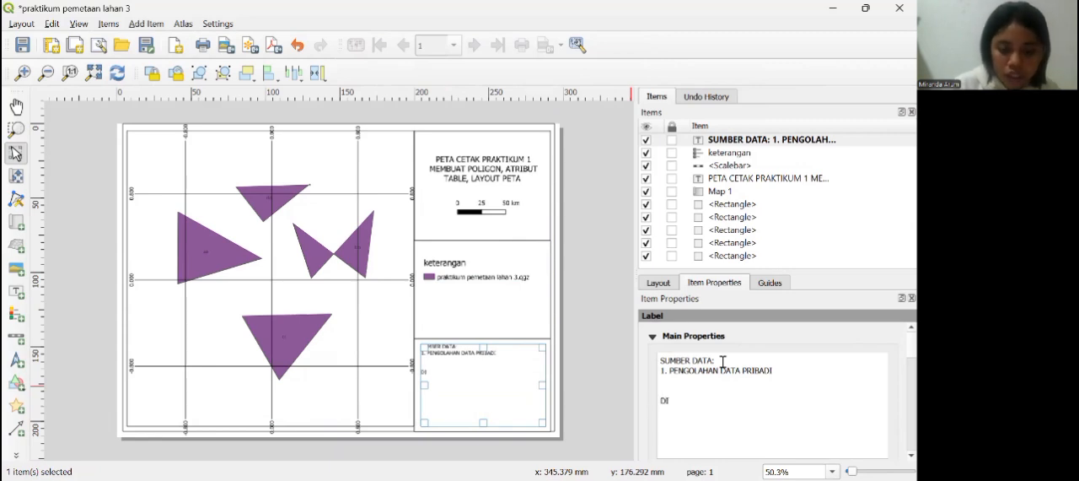
pyautogui.write('BUAT OLEH: ')
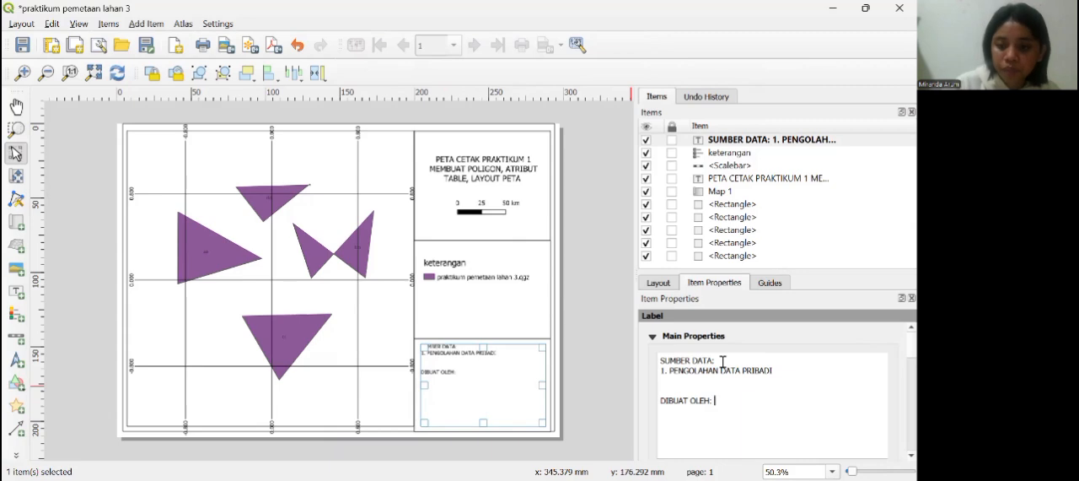
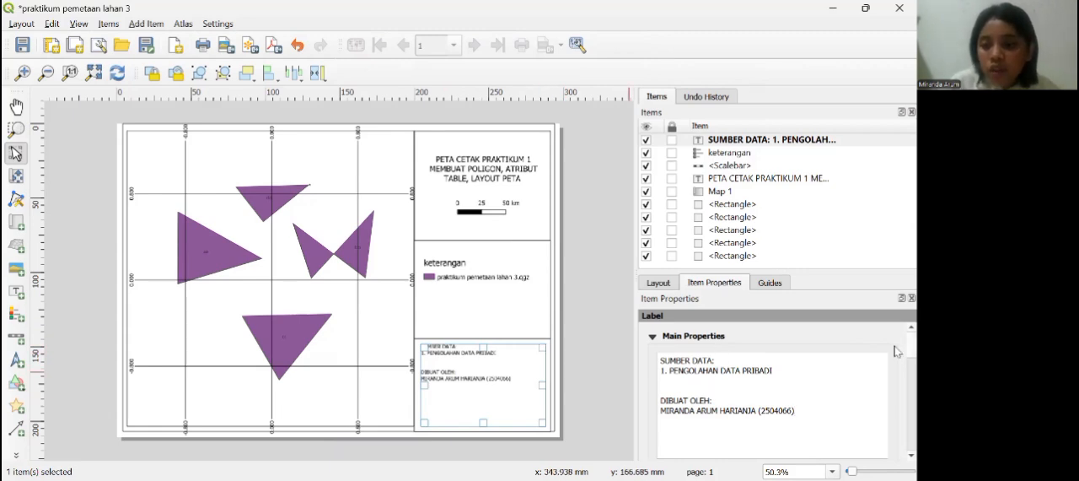
# Step: Try Center as the source label's horizontal alignment, and return it to Left
pyautogui.scroll(-5, 895, 351)
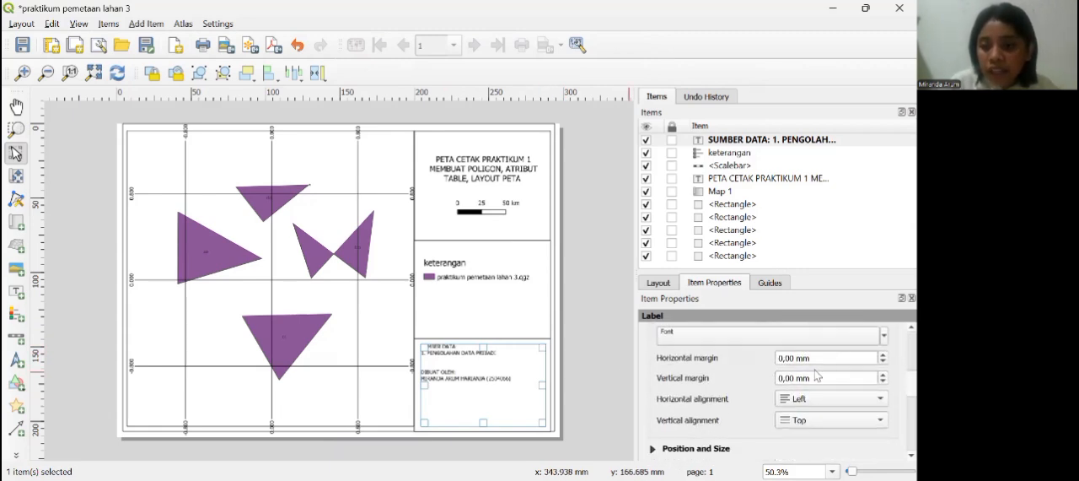
pyautogui.click(815, 404)
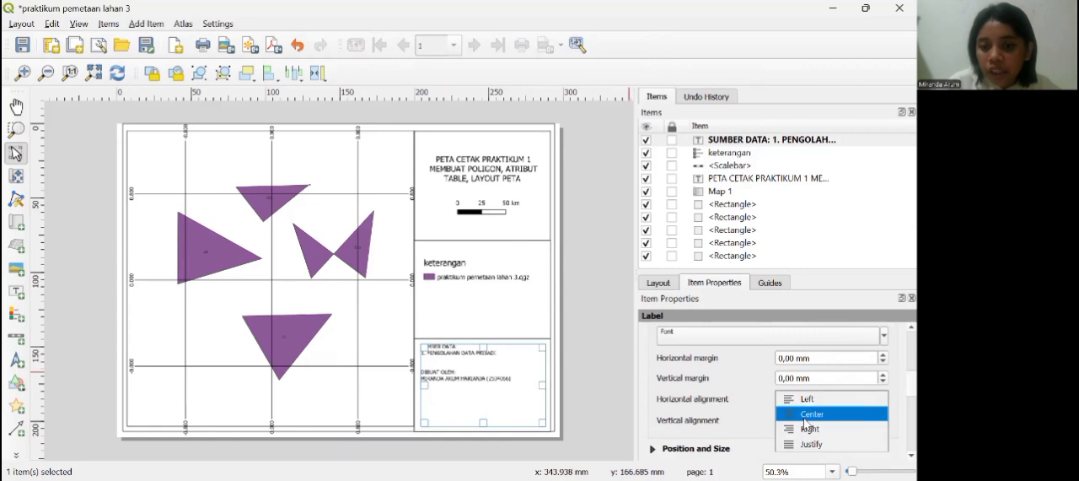
pyautogui.click(808, 415)
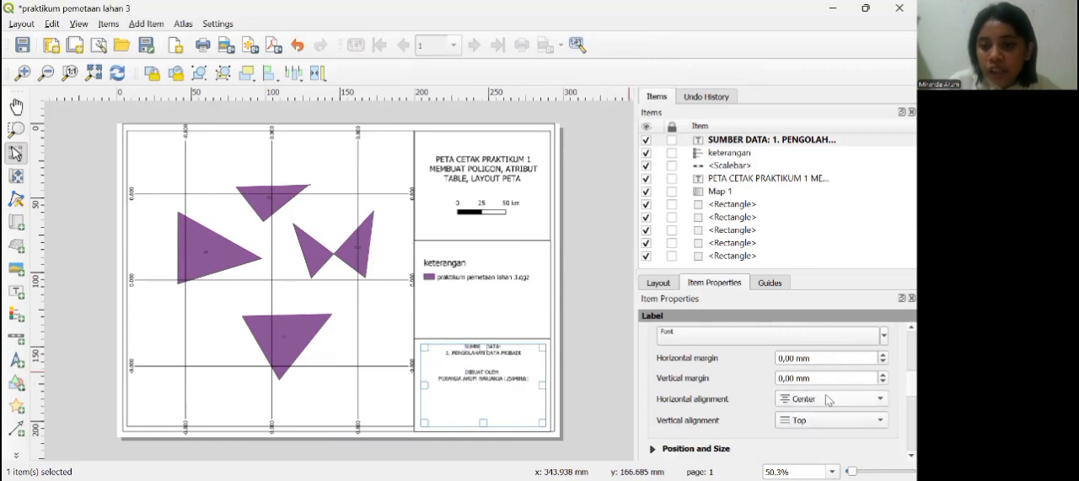
pyautogui.click(796, 403)
pyautogui.click(795, 385)
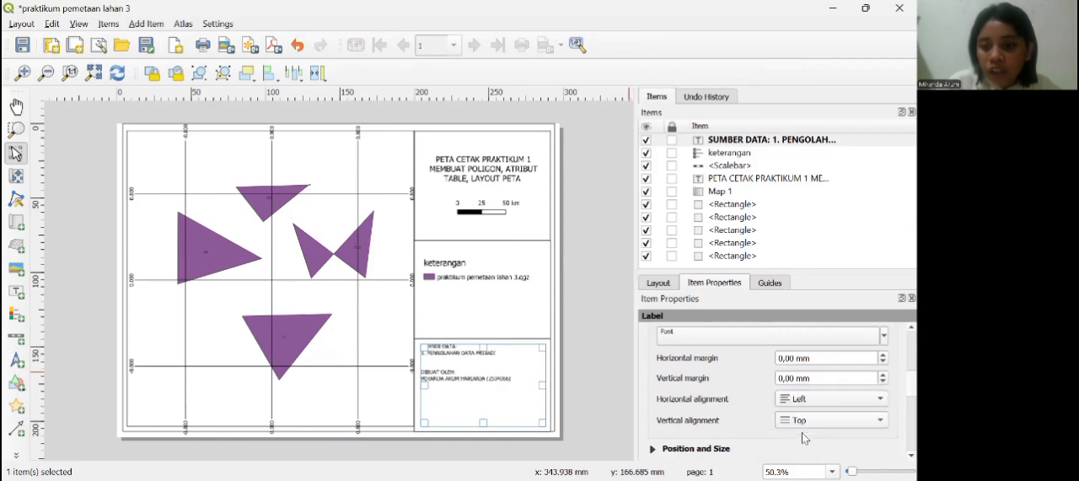
# Step: Set the source label's vertical alignment to Vertical Center and its font size to 13
pyautogui.click(804, 428)
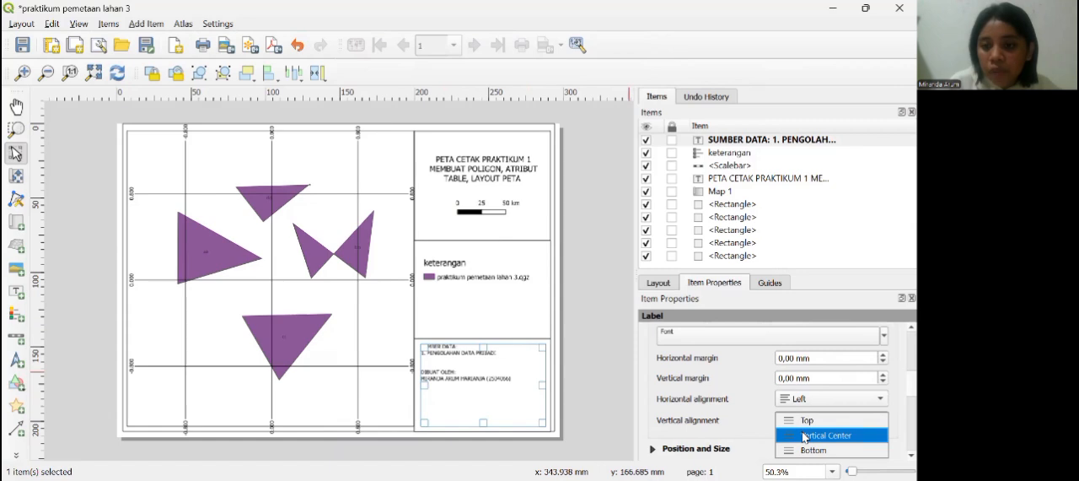
pyautogui.click(804, 435)
pyautogui.click(838, 334)
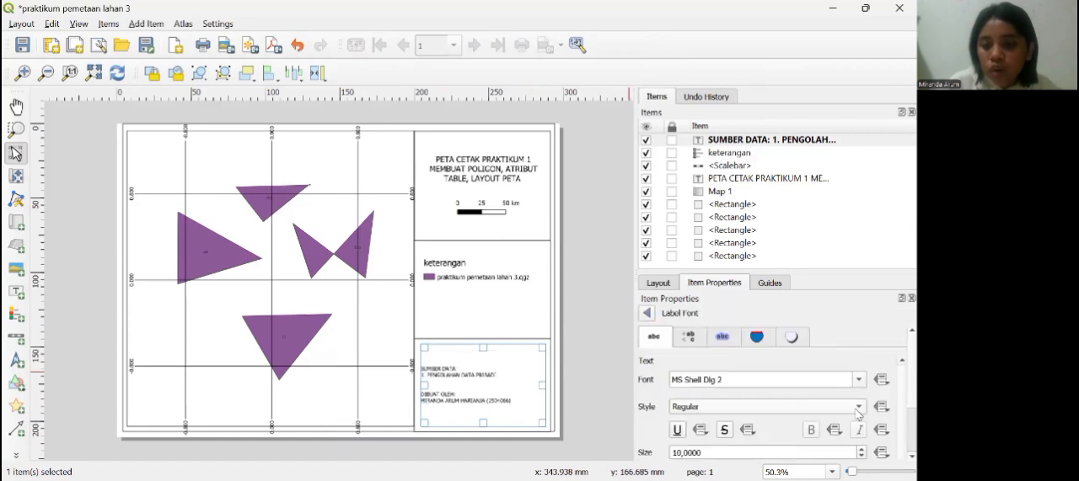
pyautogui.click(862, 447)
pyautogui.click(862, 448)
pyautogui.click(862, 448)
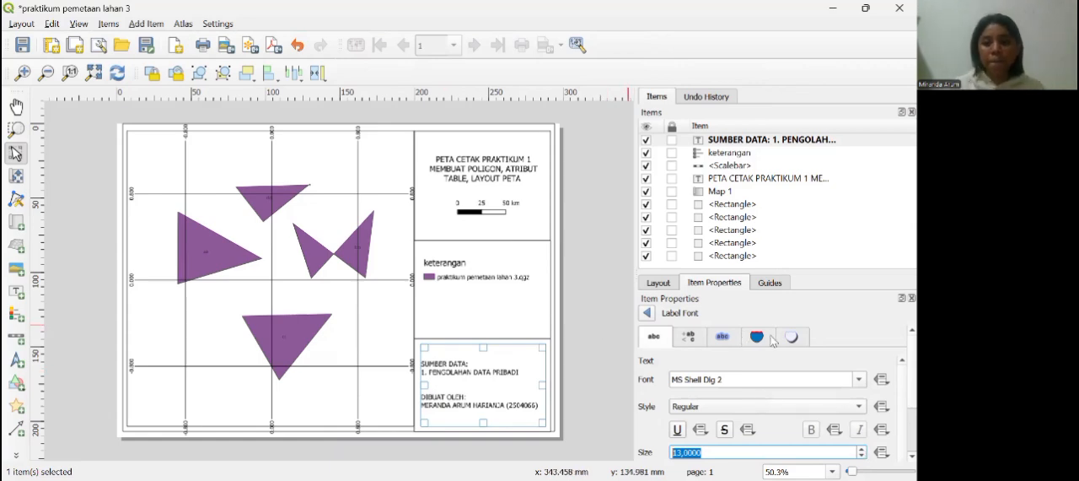
pyautogui.click(649, 314)
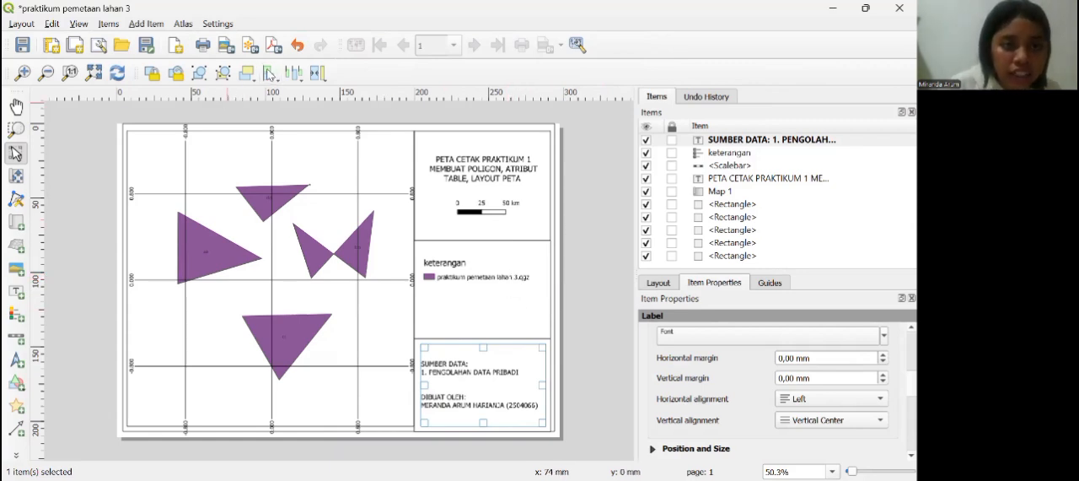
# Step: Export the layout as the SVG file "praktikum pemetaan lahan 3" in the infinix user folder, keeping the default export options
pyautogui.click(249, 45)
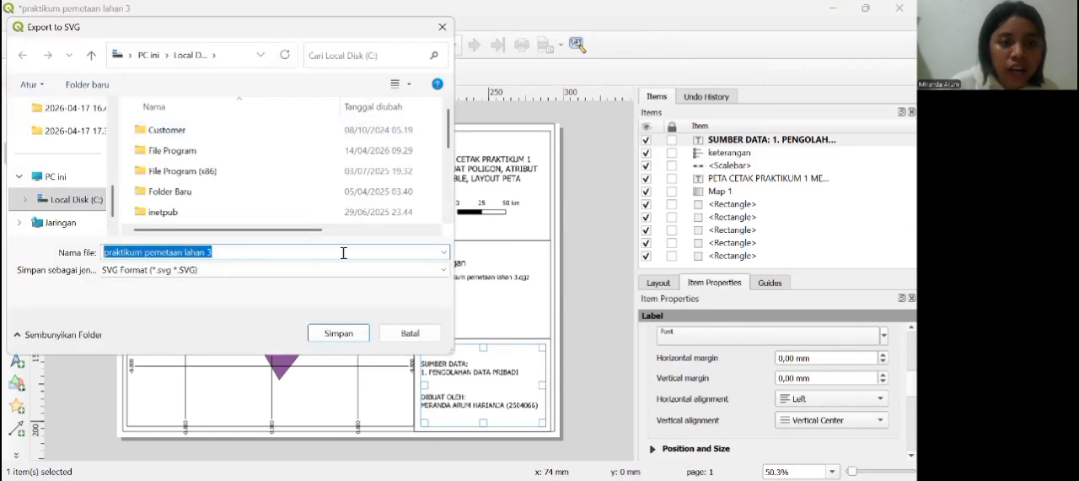
pyautogui.click(334, 325)
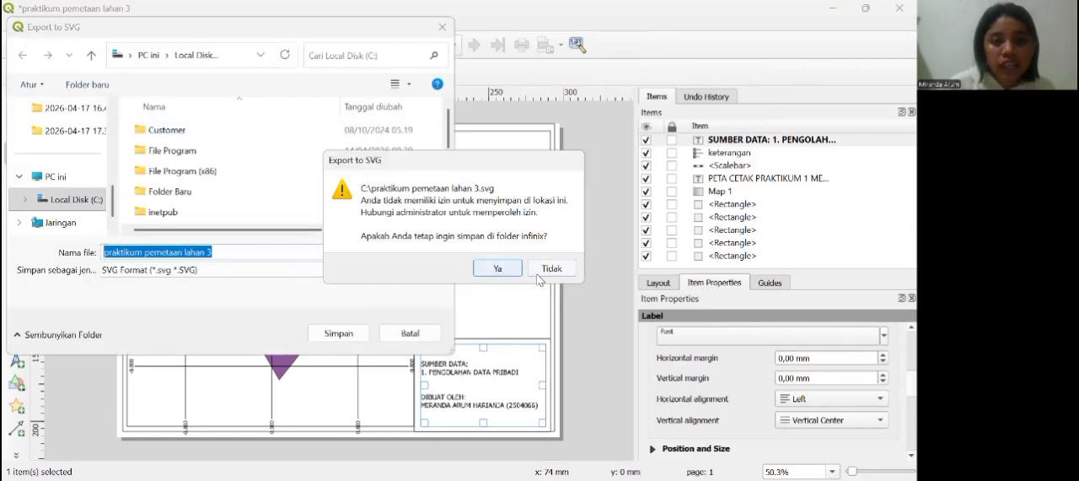
pyautogui.click(509, 276)
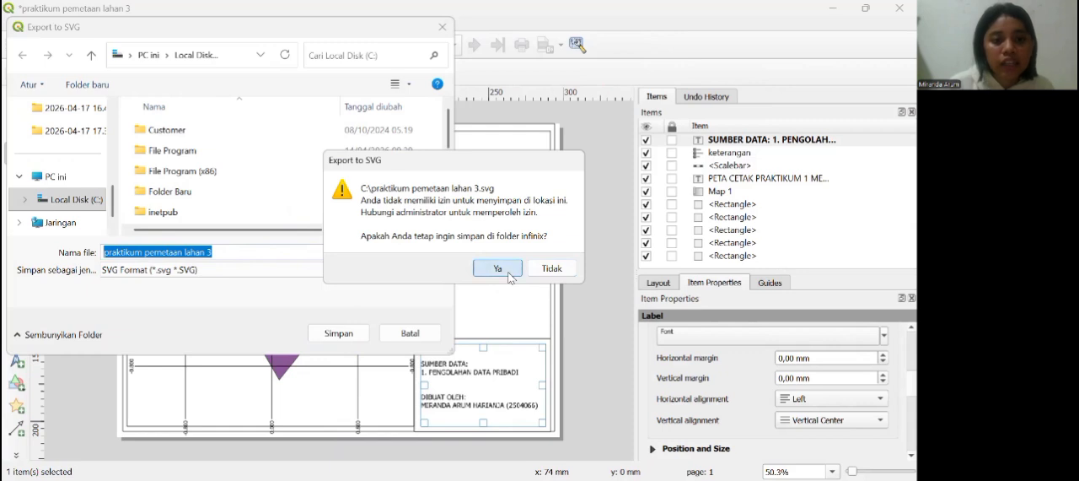
pyautogui.click(340, 334)
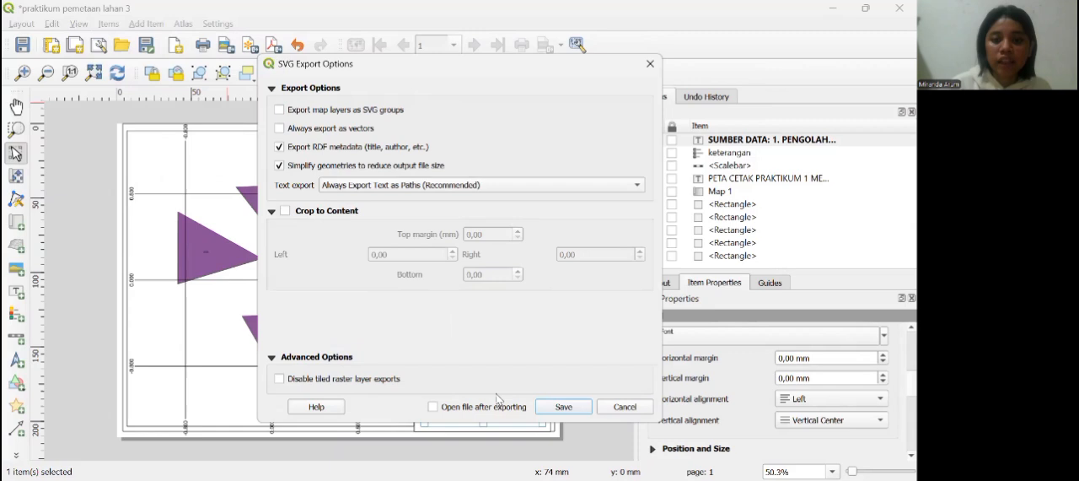
pyautogui.click(561, 407)
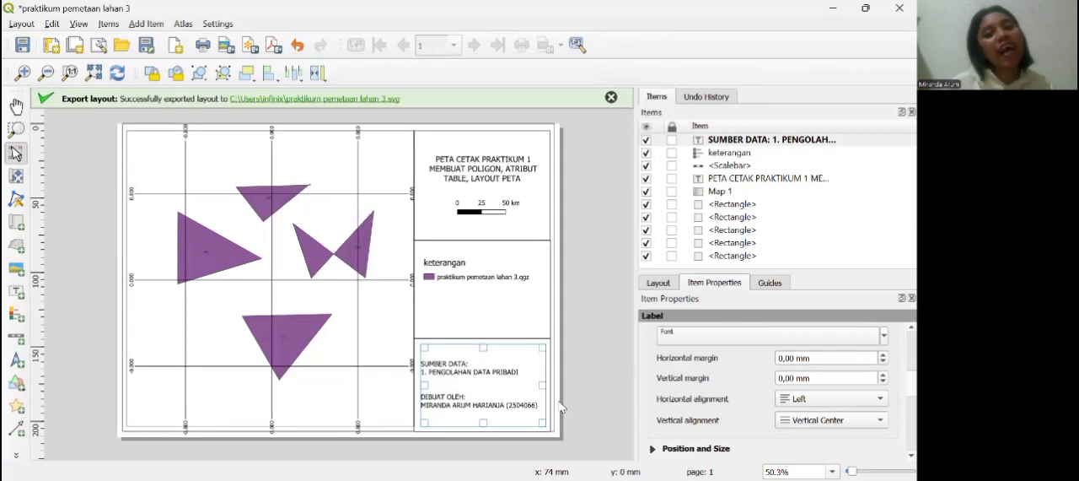